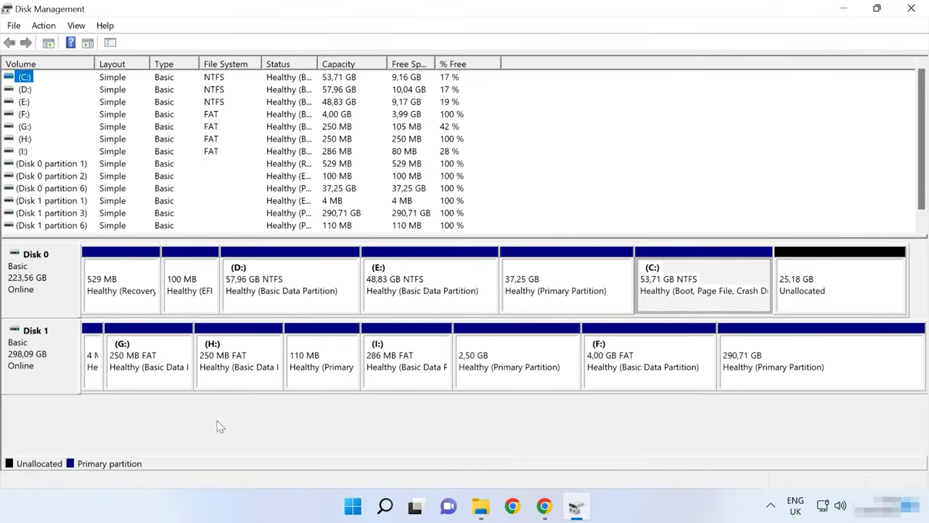
# Examine Disk 1 and its 290,71 GB primary partition in Disk Management.
pyautogui.click(18, 374)
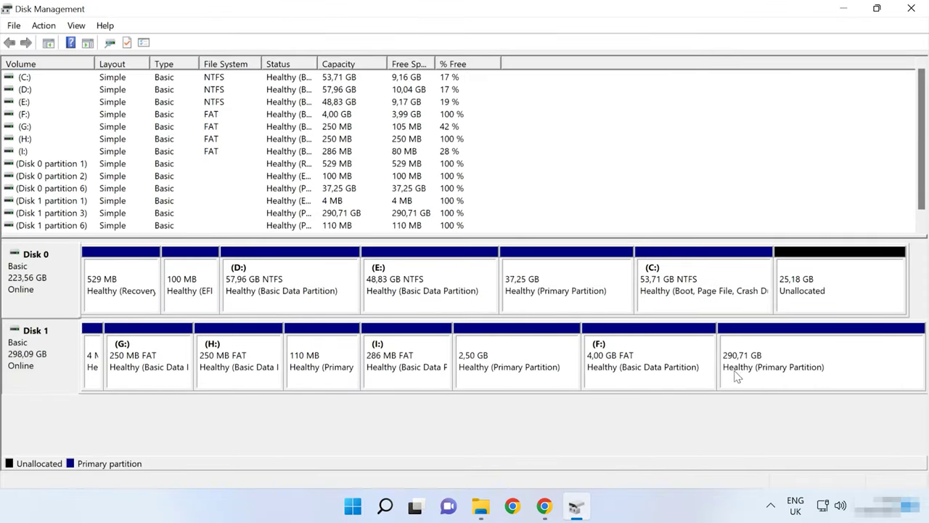
pyautogui.click(806, 375)
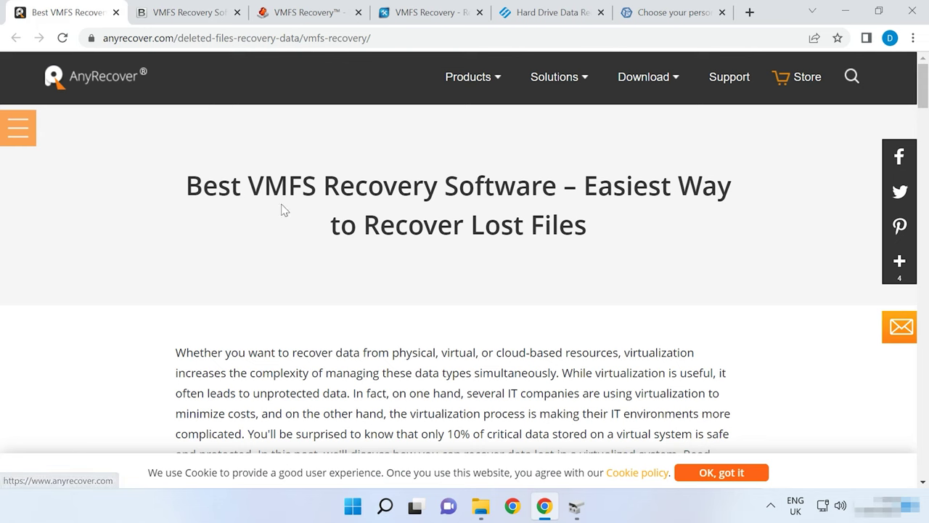
# Review the open web pages for the BitRecover, DiskInternals, Hetman, ReclaiMe Pro and UFS Explorer recovery tools.
pyautogui.click(187, 12)
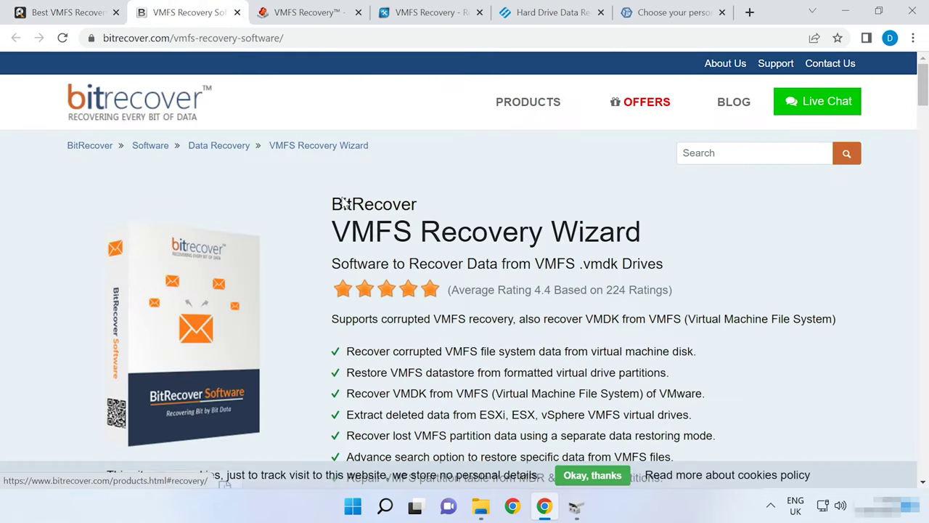
pyautogui.click(308, 18)
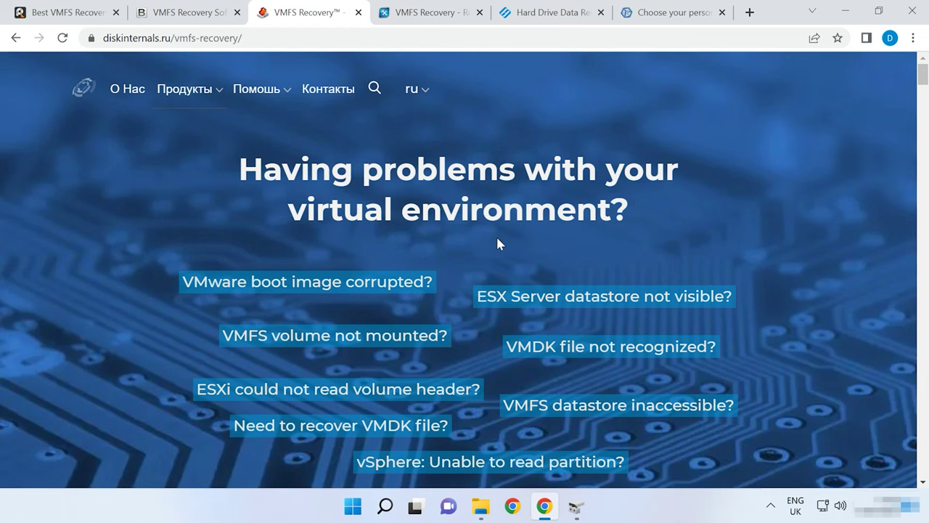
pyautogui.click(541, 13)
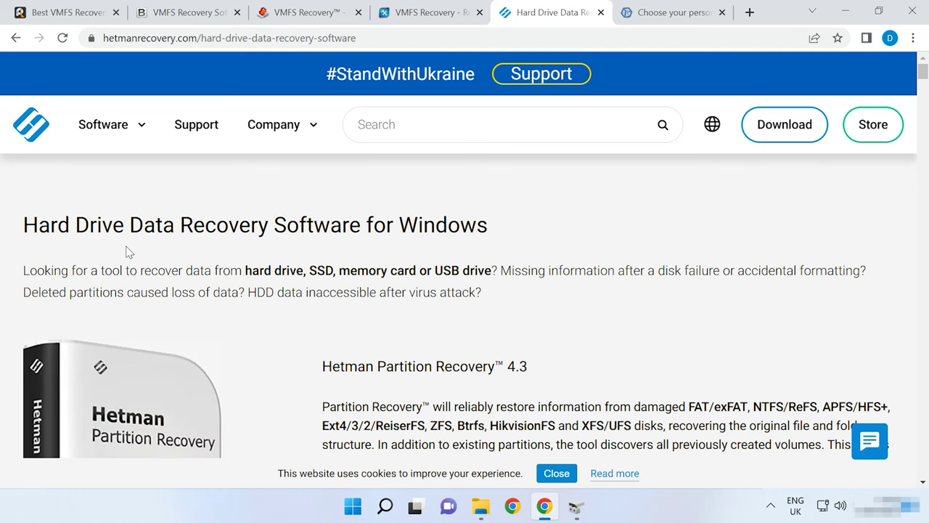
pyautogui.scroll(-2, 131, 252)
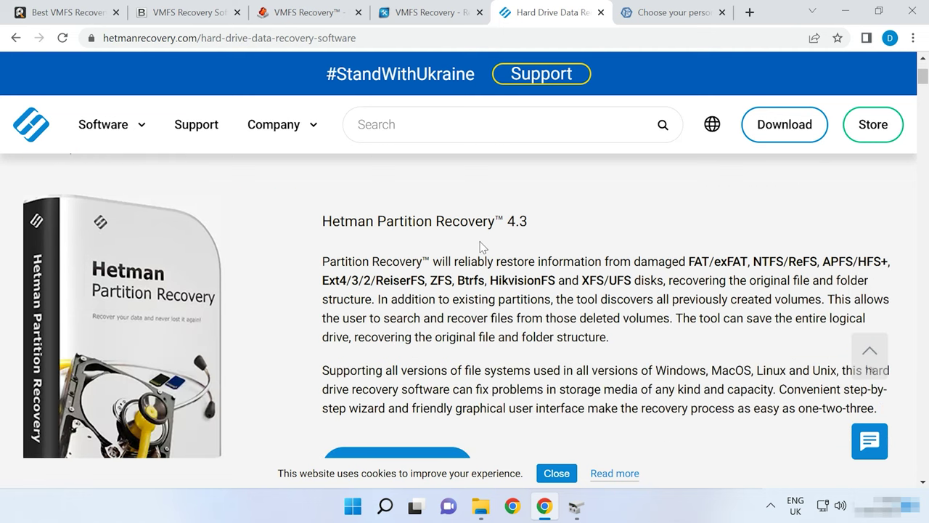
pyautogui.click(423, 14)
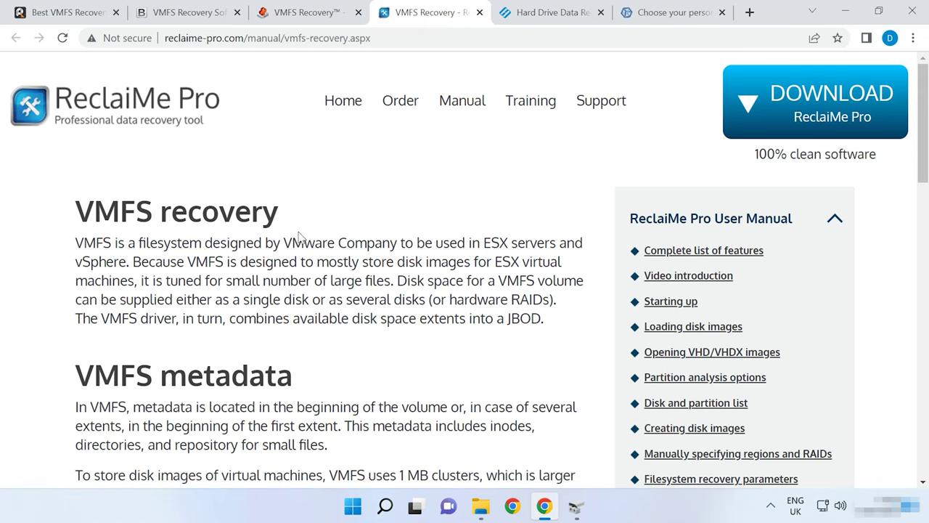
pyautogui.click(523, 22)
pyautogui.click(648, 14)
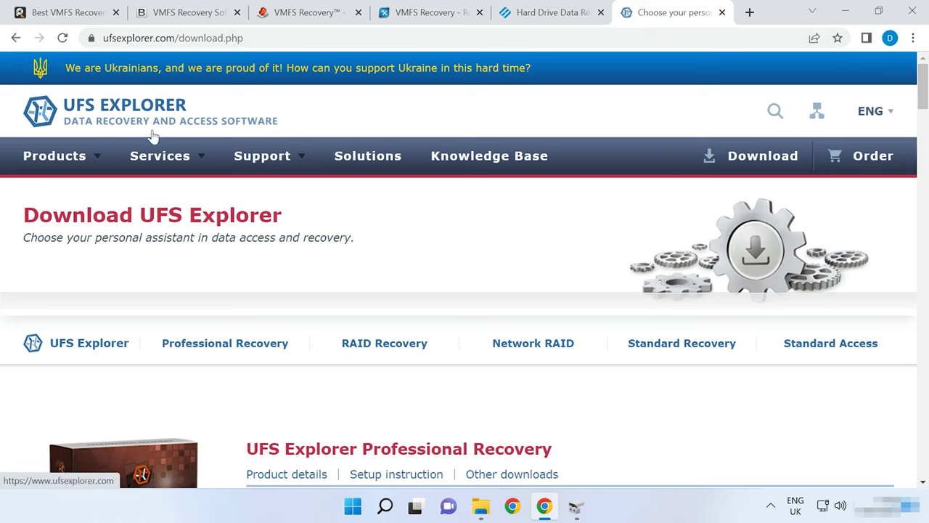
pyautogui.moveTo(161, 154)
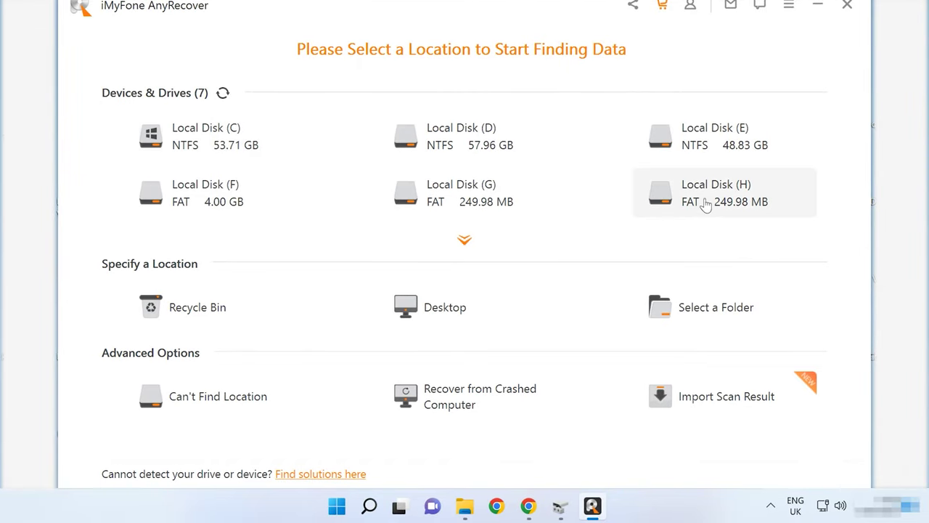
# In iMyFone AnyRecover, list the partitions of drives without a location and scan the 290.71 GB Partition1 on the ST3320311CS disk.
pyautogui.click(464, 242)
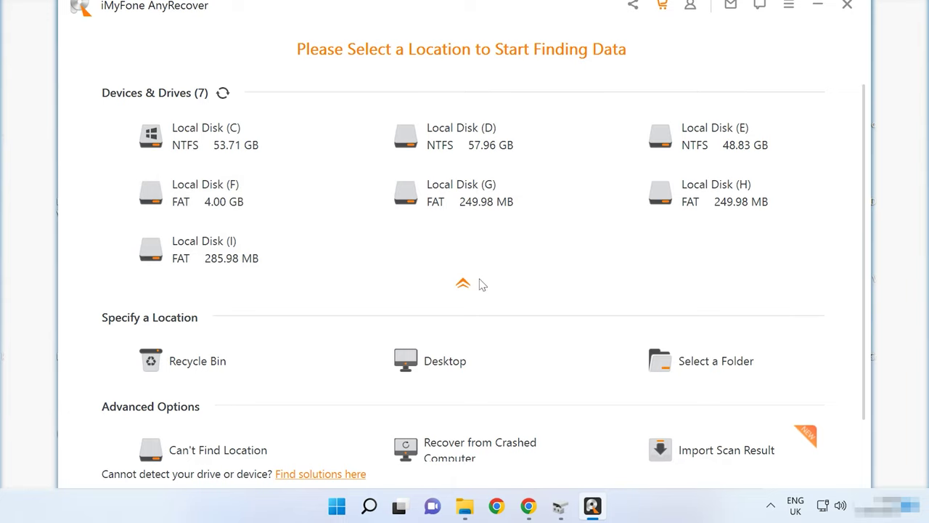
pyautogui.click(248, 454)
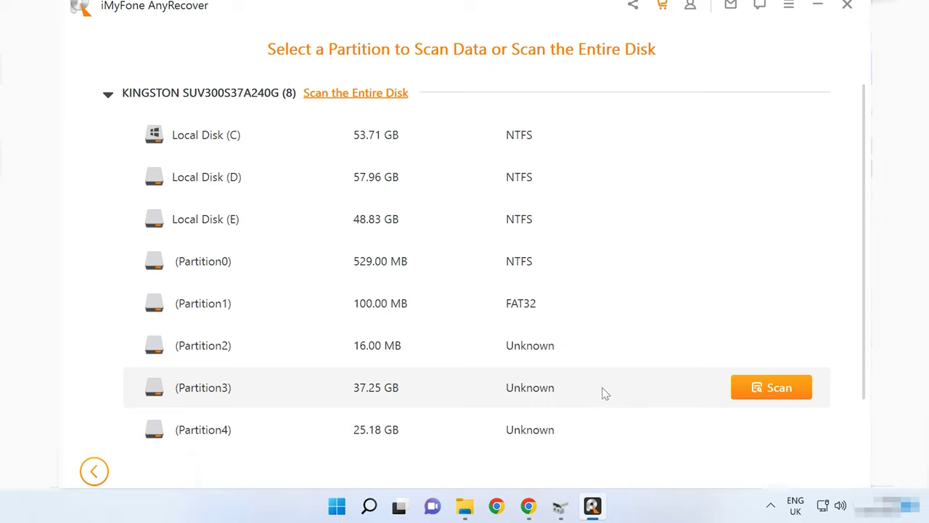
pyautogui.scroll(-2, 606, 393)
pyautogui.click(109, 410)
pyautogui.scroll(-4, 197, 410)
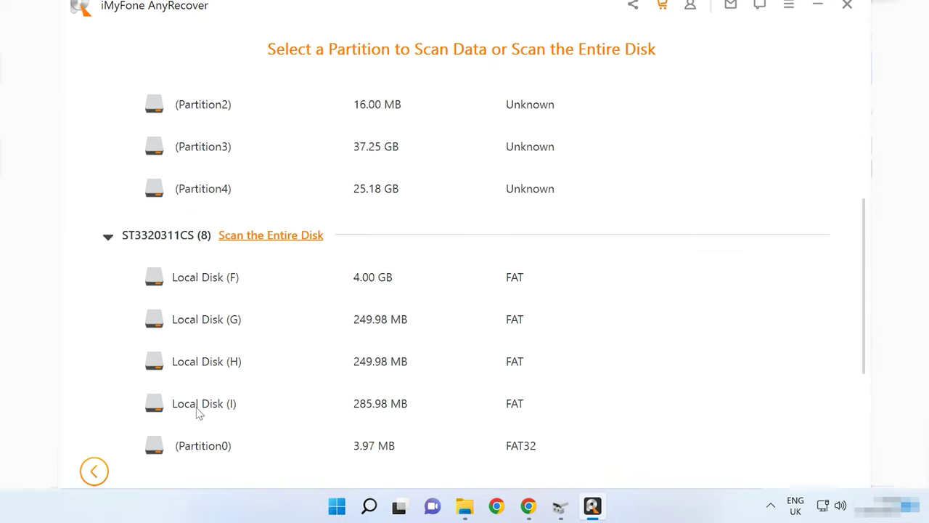
pyautogui.scroll(-4, 196, 411)
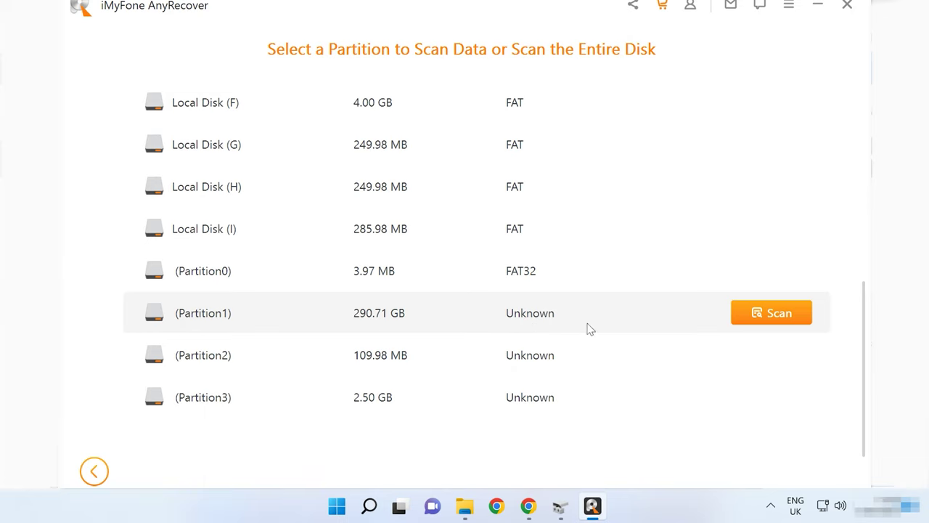
pyautogui.click(778, 317)
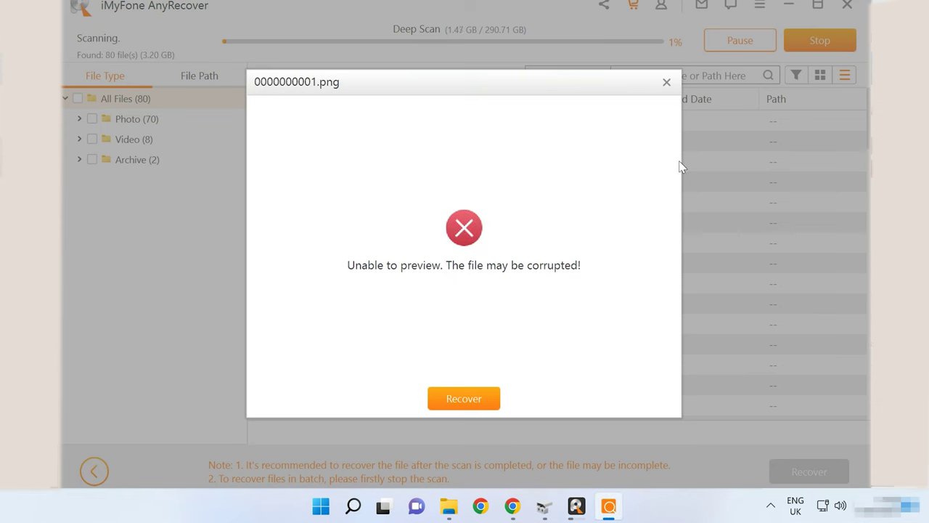
# Close the file preview and look through the found video, archive and photo files.
pyautogui.click(667, 83)
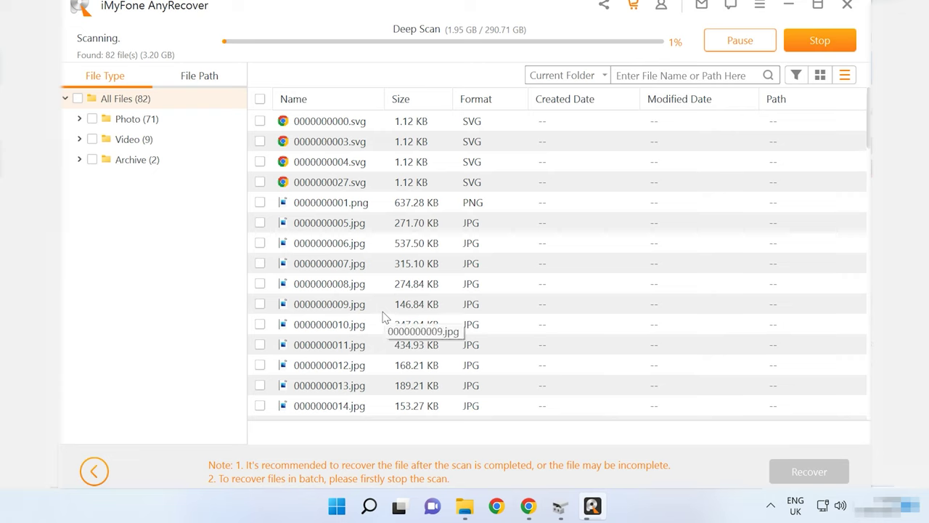
pyautogui.click(140, 142)
pyautogui.click(350, 124)
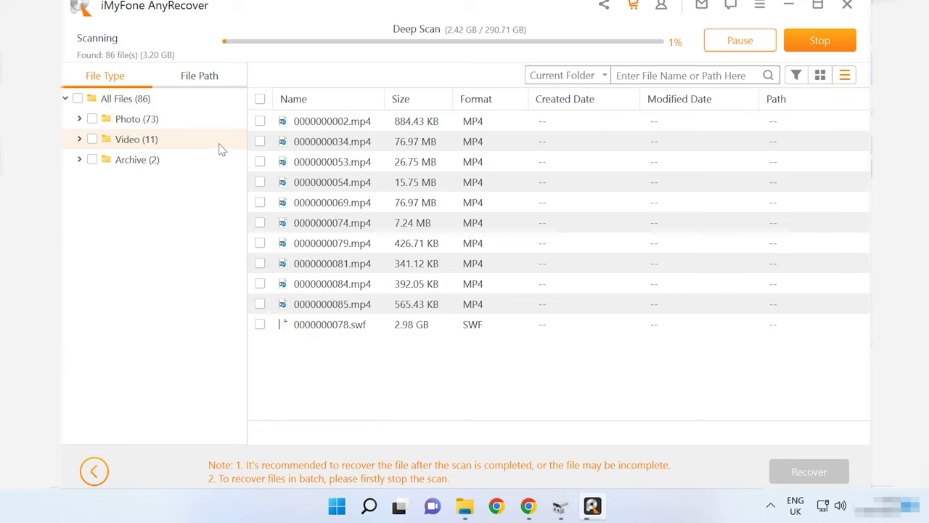
pyautogui.click(142, 166)
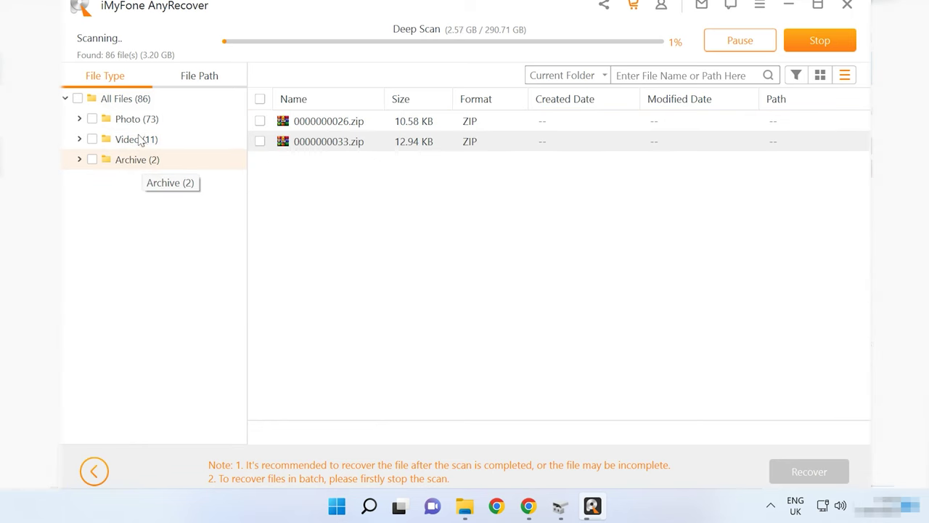
pyautogui.click(136, 118)
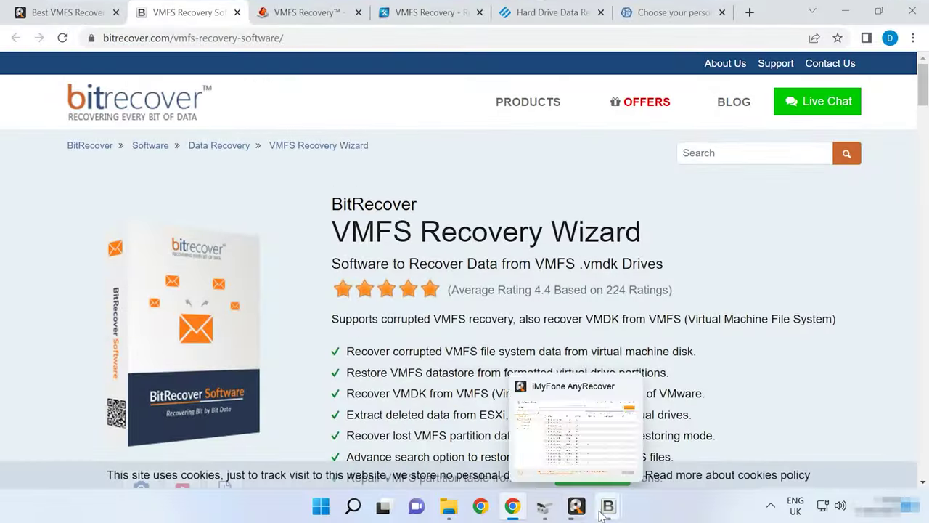
# Switch to BitRecover VMFS Recovery Wizard and load the Linux_0 virtual disk file as the virtual path for data recovery.
pyautogui.moveTo(606, 510)
pyautogui.click(539, 440)
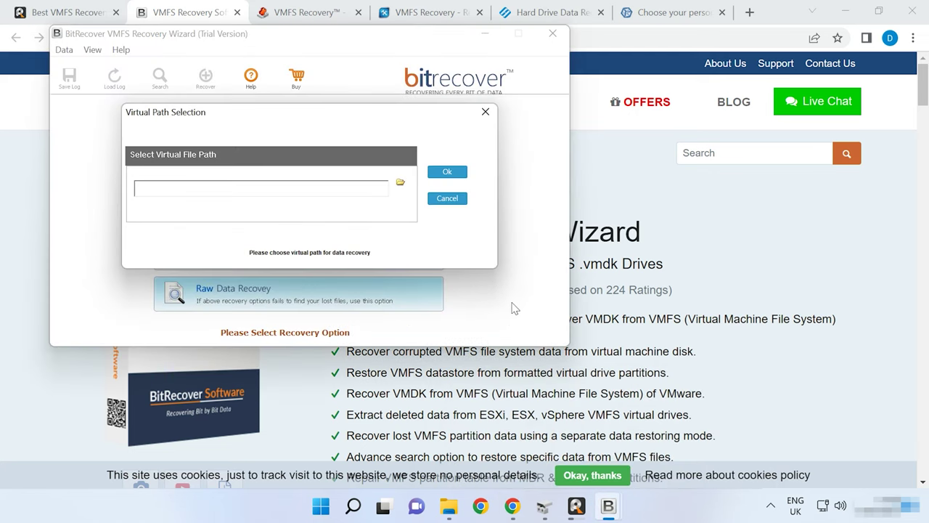
pyautogui.click(400, 185)
pyautogui.click(295, 230)
pyautogui.click(415, 326)
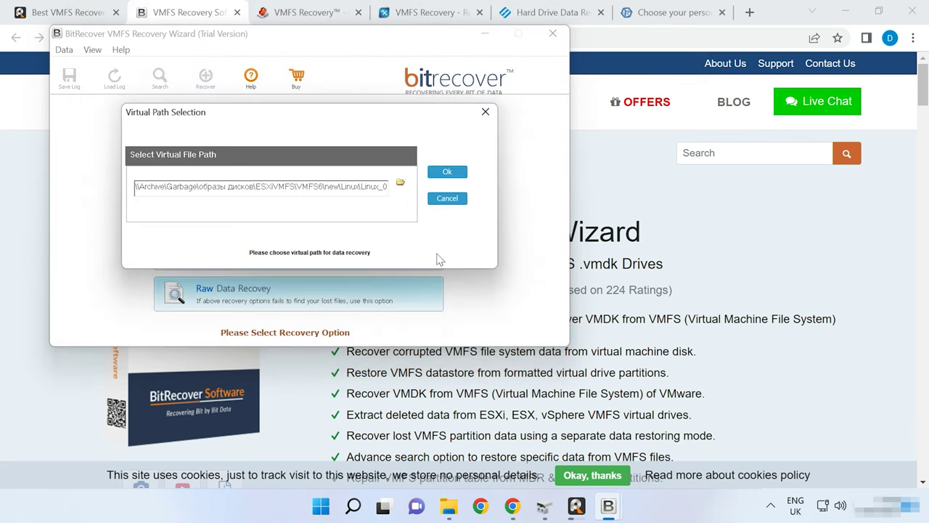
pyautogui.click(450, 172)
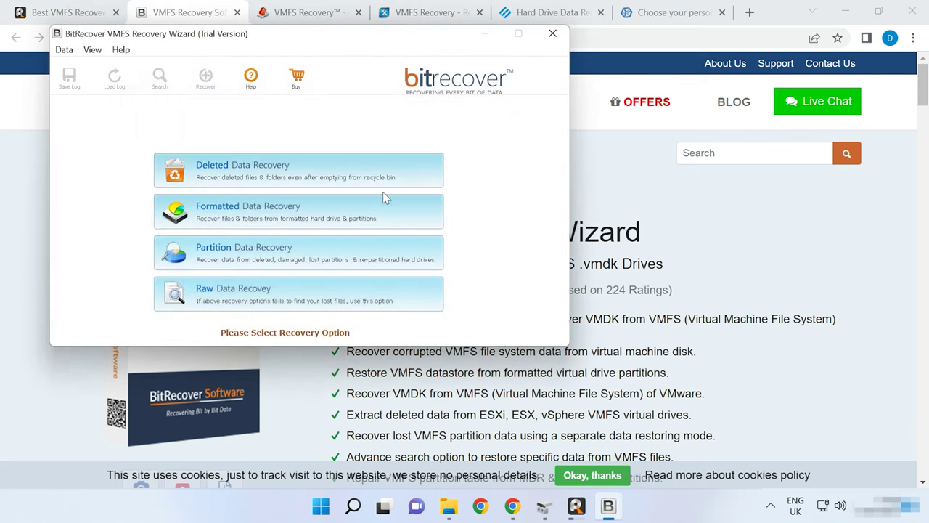
# Check which data commands the wizard offers without running any, and minimize its window.
pyautogui.click(62, 50)
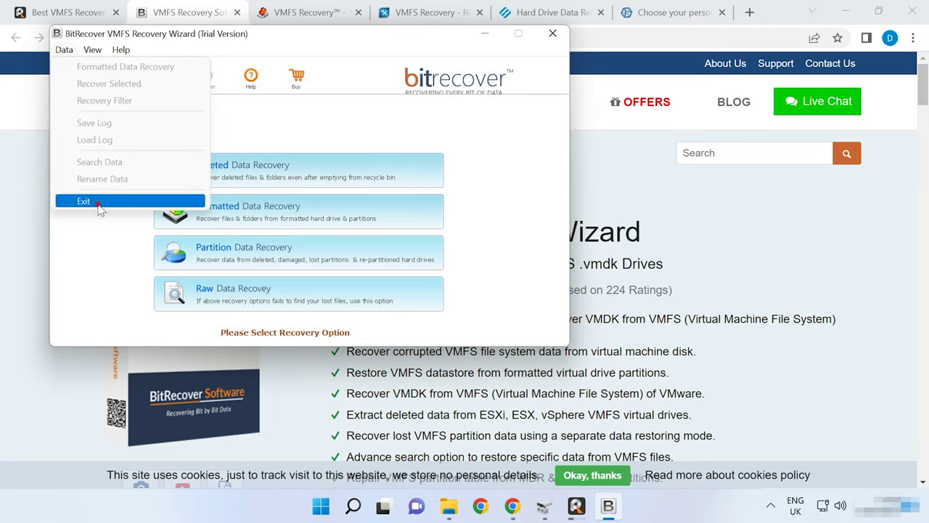
pyautogui.click(501, 216)
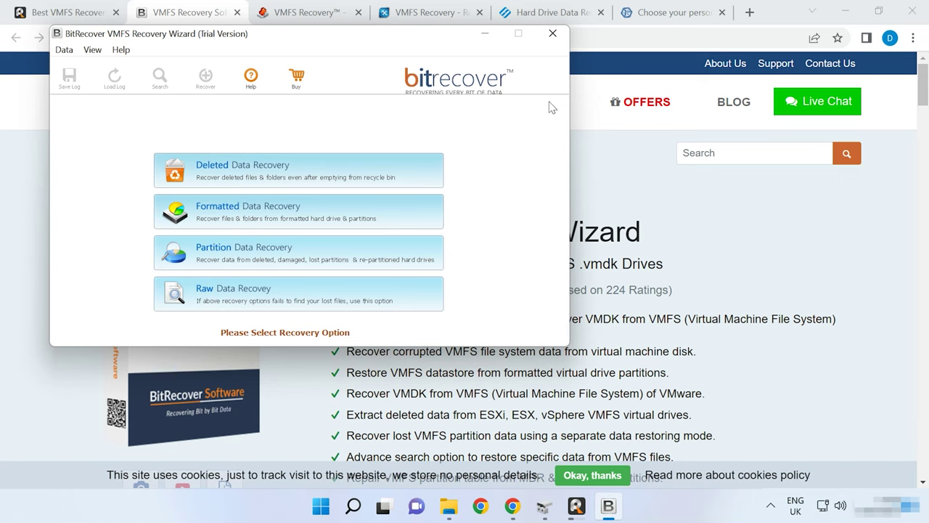
pyautogui.click(485, 33)
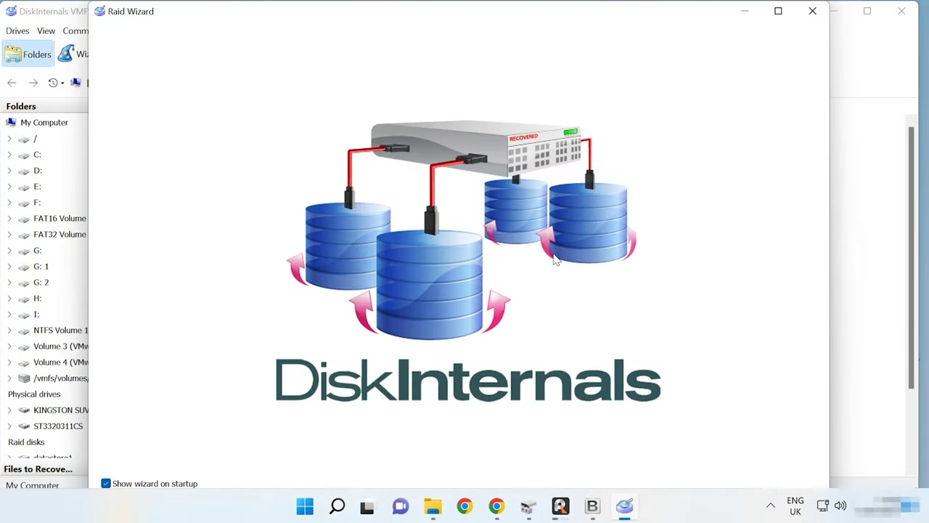
# Dismiss the Raid Wizard in DiskInternals VMFS Recovery and examine the ST3320311CS disk and the VMFS volume under datastore1.
pyautogui.click(811, 12)
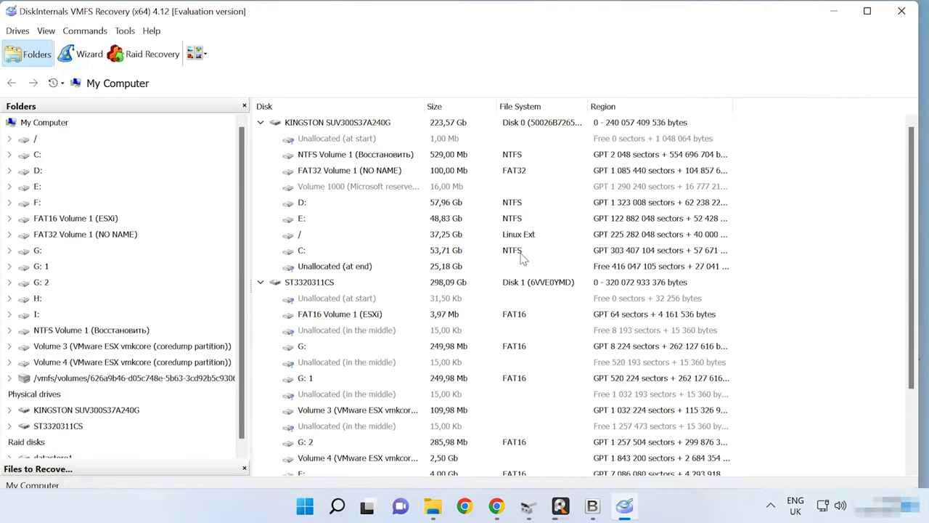
pyautogui.scroll(-1, 237, 291)
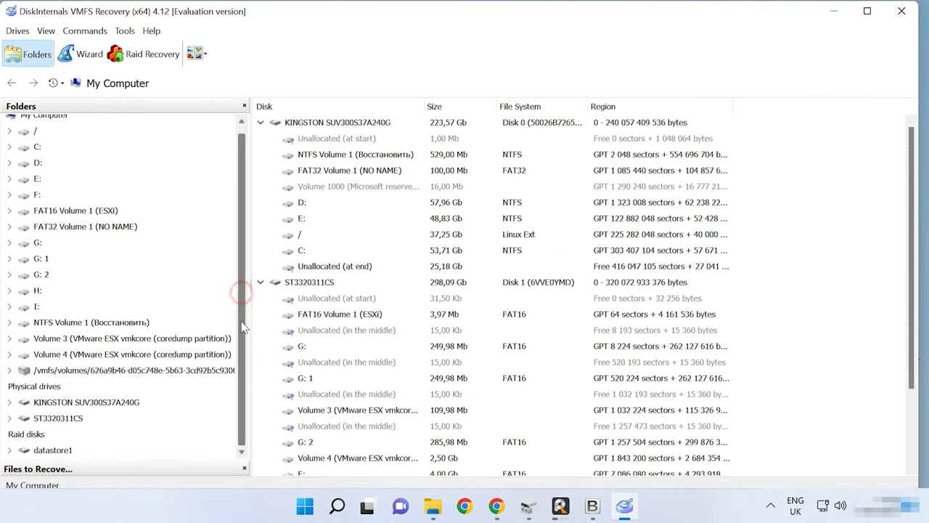
pyautogui.scroll(-2, 907, 446)
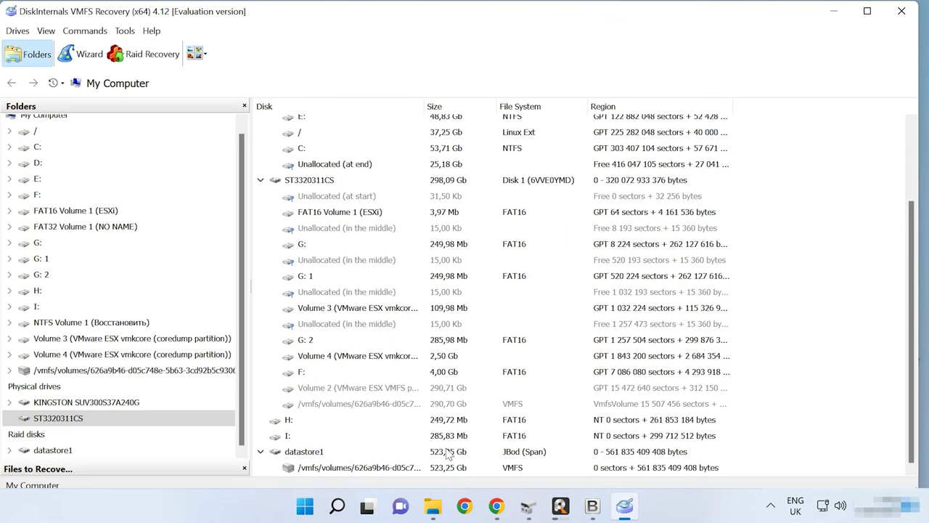
pyautogui.click(446, 183)
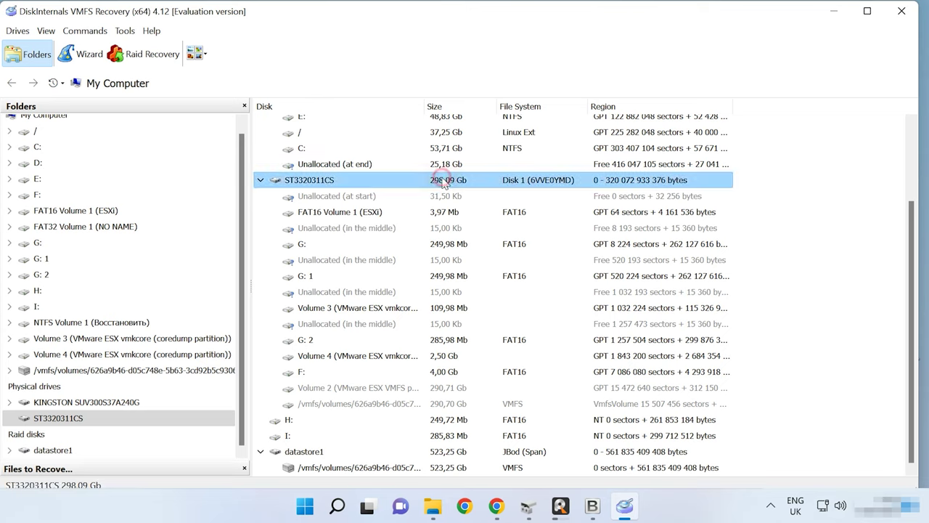
pyautogui.click(417, 469)
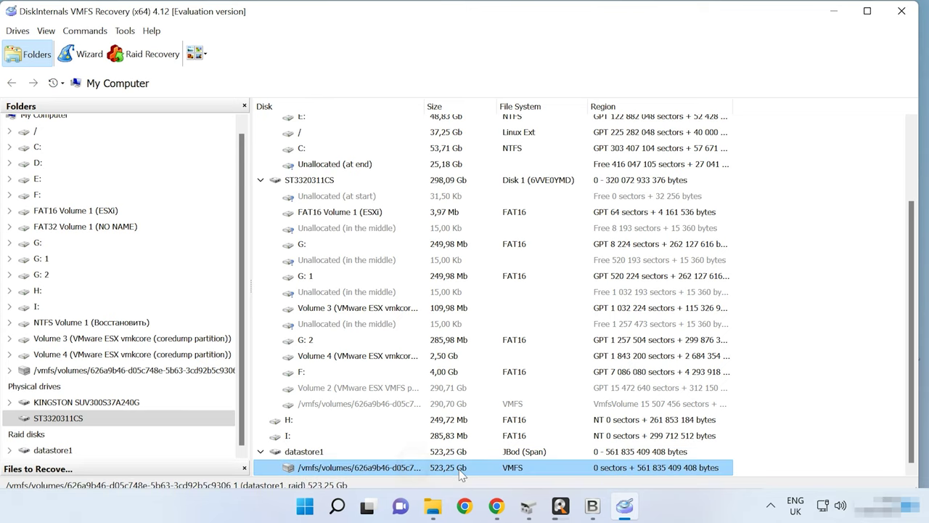
# Open the VMFS volume under datastore1 using the Reader recovery mode and show its folder structure.
pyautogui.doubleClick(363, 468)
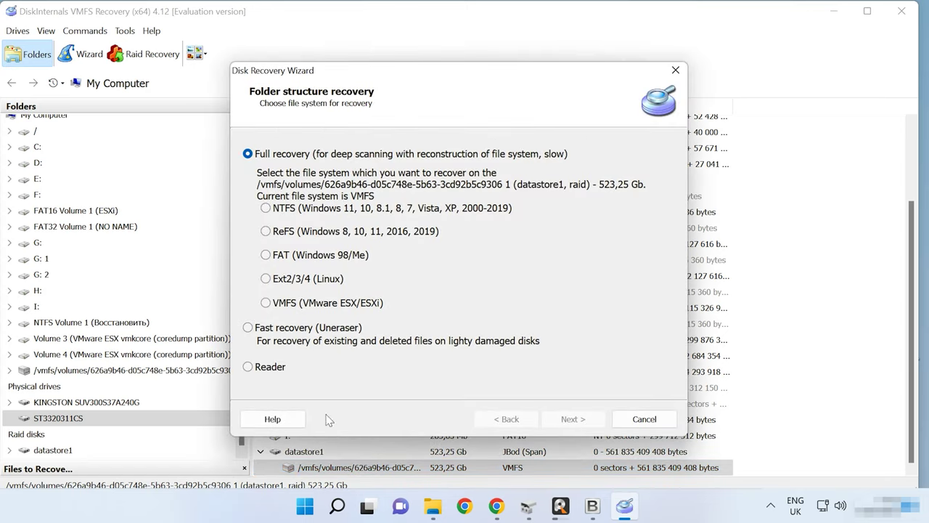
pyautogui.click(269, 368)
pyautogui.click(571, 419)
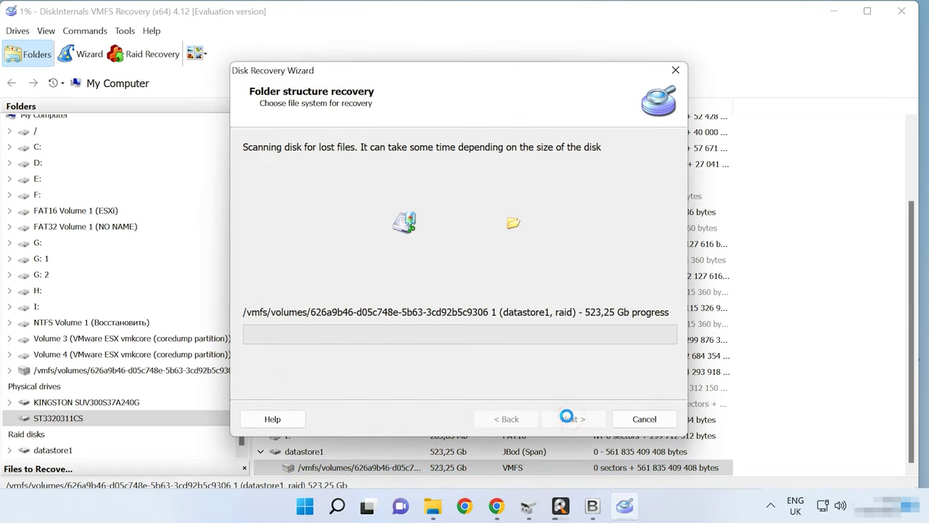
pyautogui.click(566, 421)
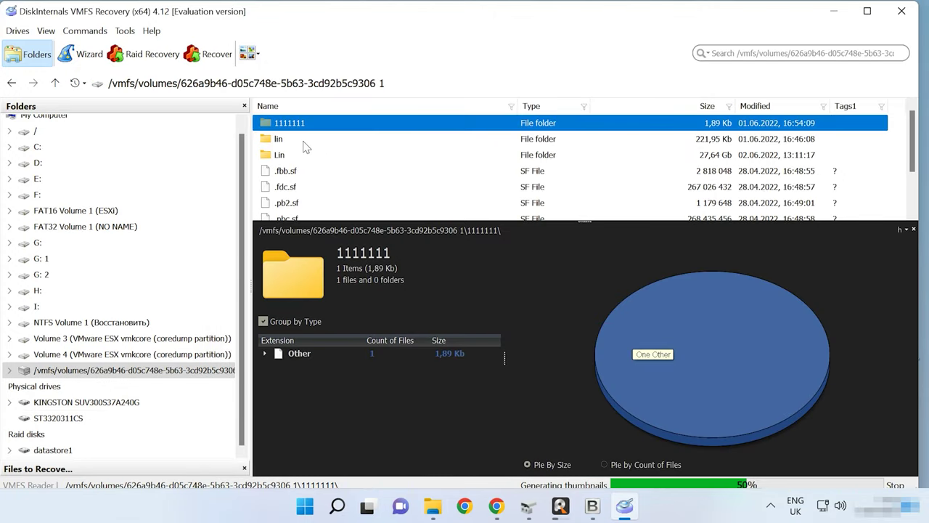
# Browse the volume's root, check the files in the lin folder, and open the Lin folder.
pyautogui.scroll(-2, 307, 147)
pyautogui.scroll(5, 306, 146)
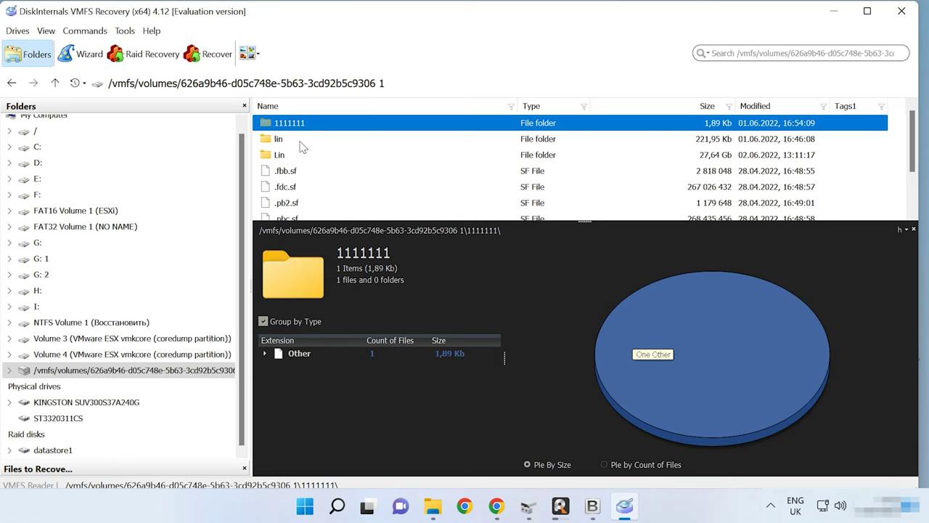
pyautogui.doubleClick(308, 150)
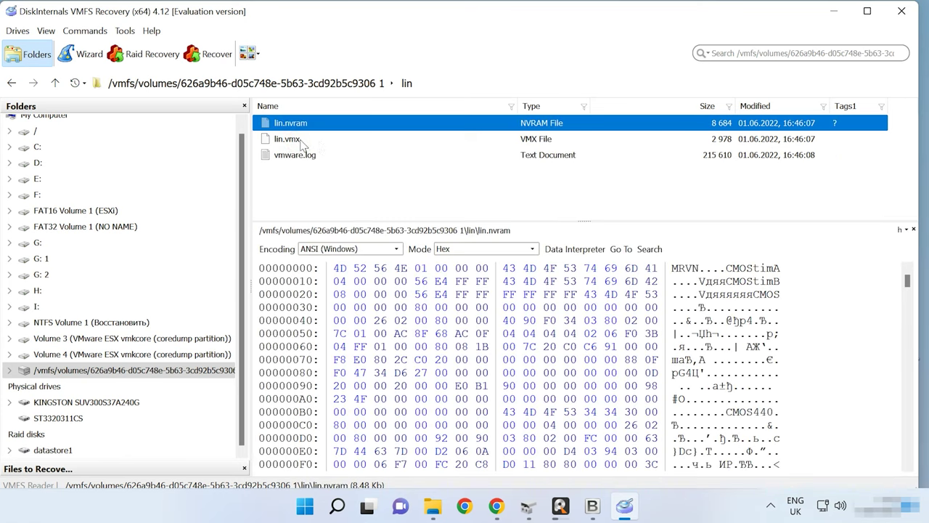
pyautogui.click(54, 83)
pyautogui.doubleClick(302, 155)
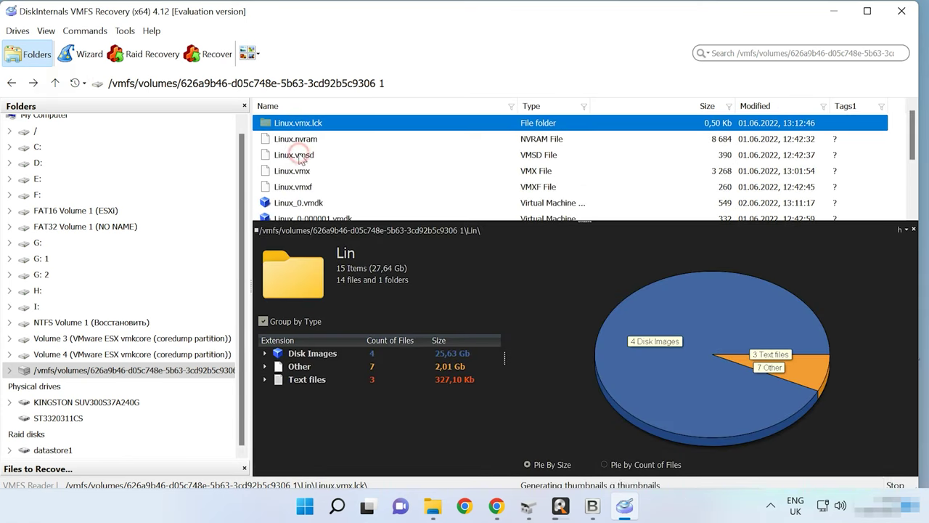
# Look over the files in the Lin folder, and scan the VMFS volume under datastore1 using Fast recovery (Uneraser).
pyautogui.scroll(-3, 346, 174)
pyautogui.scroll(4, 347, 174)
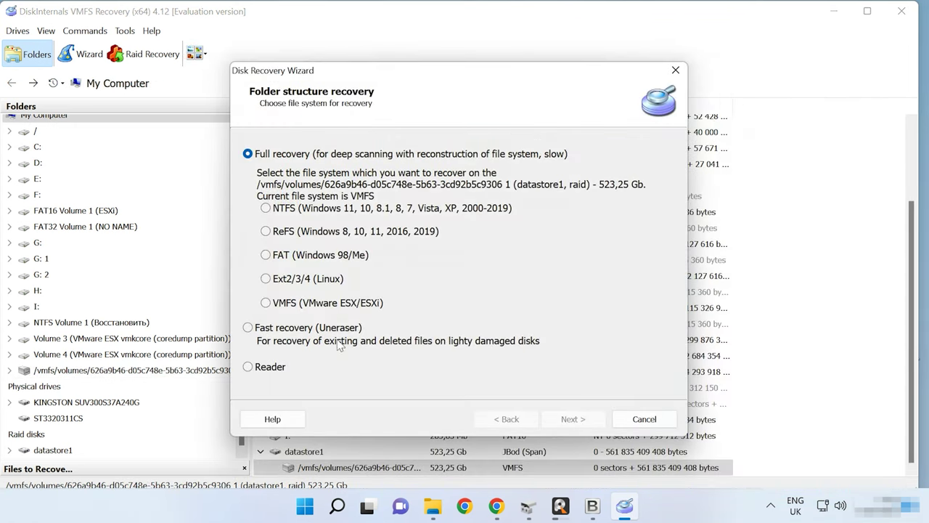
pyautogui.click(281, 329)
pyautogui.click(570, 421)
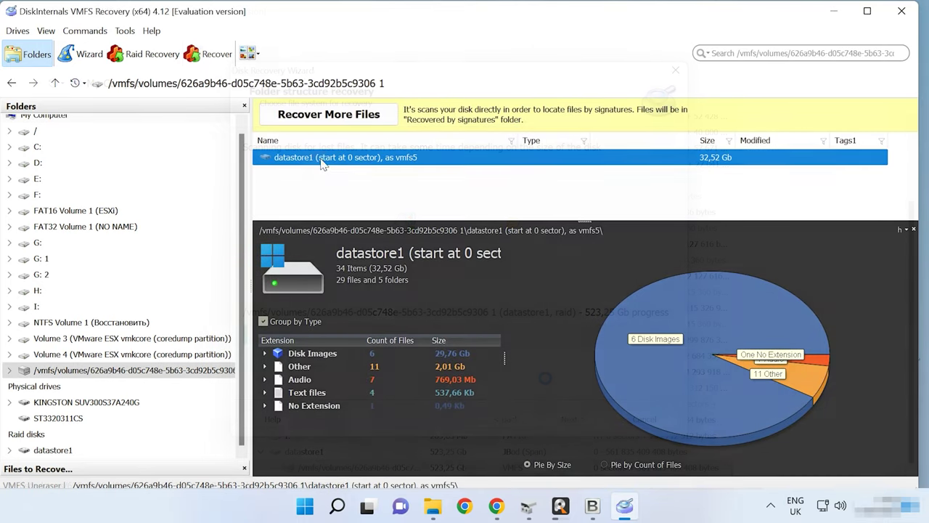
# Open the datastore1 volume found by the Uneraser and check its root and the 1111111 and lin folders.
pyautogui.doubleClick(320, 157)
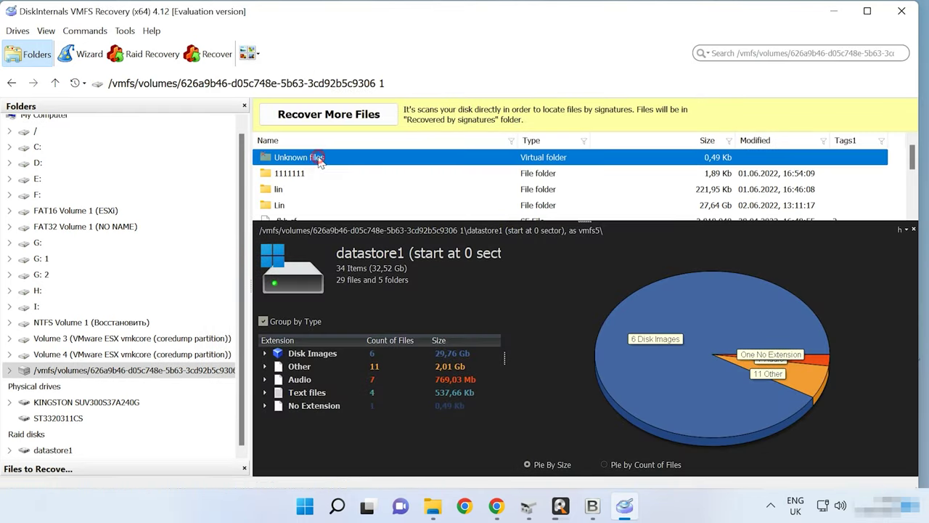
pyautogui.scroll(-4, 320, 178)
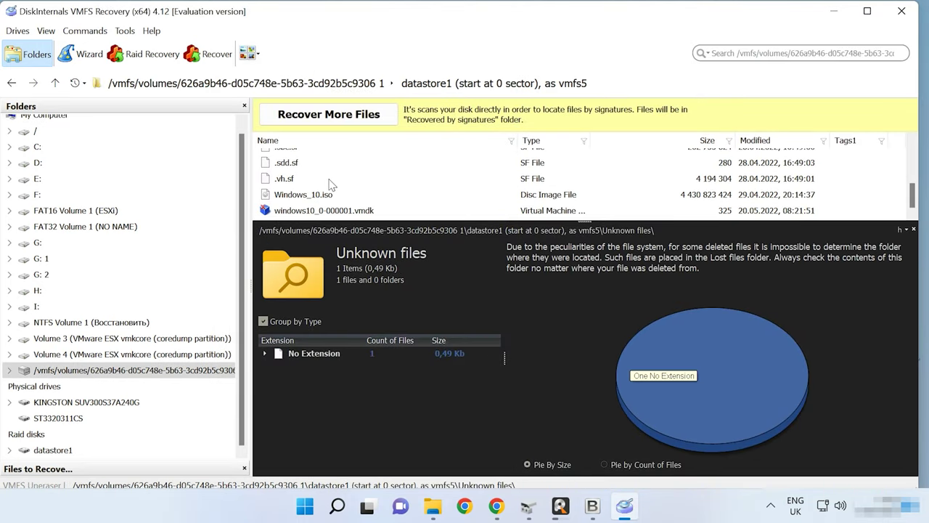
pyautogui.scroll(5, 329, 183)
pyautogui.doubleClick(290, 173)
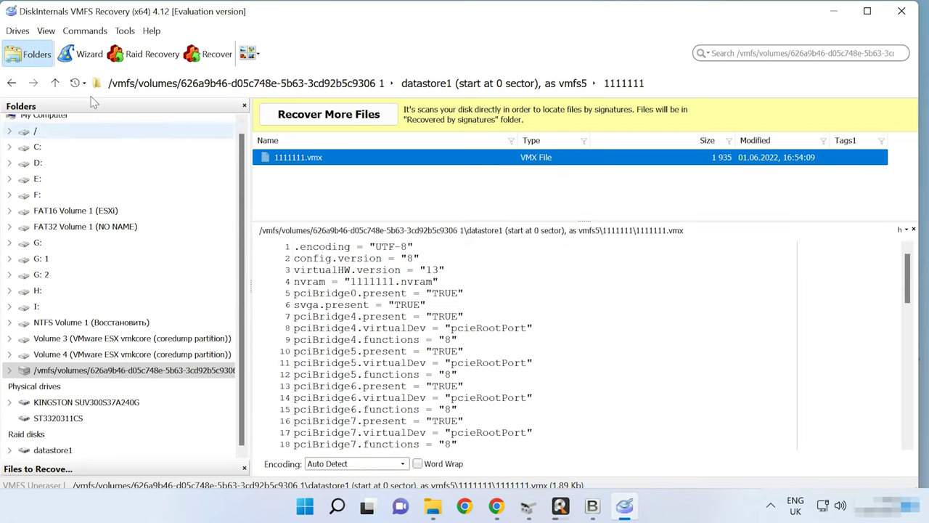
pyautogui.click(54, 83)
pyautogui.click(303, 190)
pyautogui.doubleClick(303, 191)
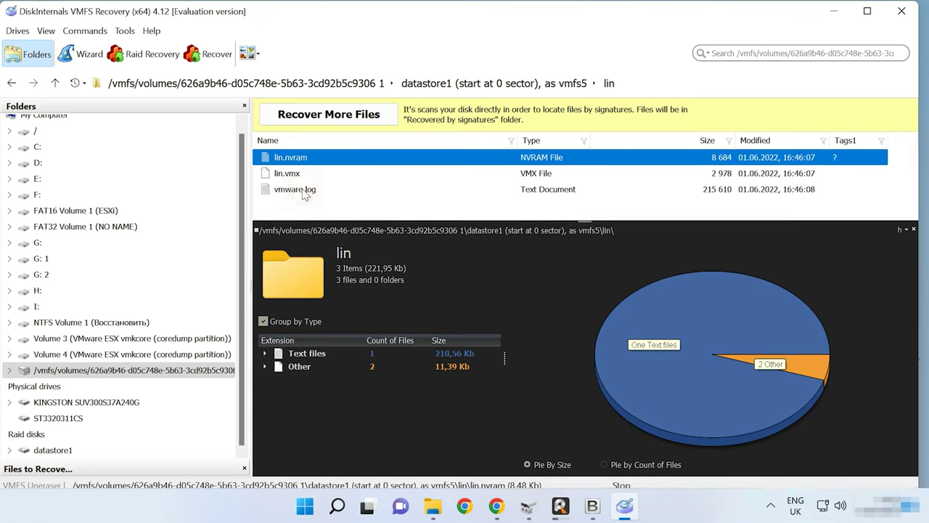
pyautogui.click(55, 83)
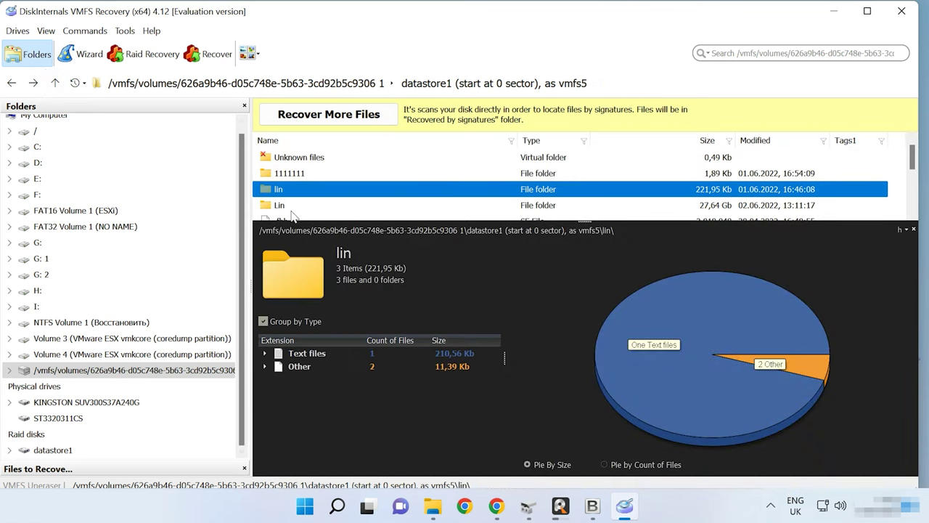
# Examine the virtual machine files in the Lin folder and return to the root of datastore1 to review its contents.
pyautogui.click(290, 206)
pyautogui.doubleClick(291, 206)
pyautogui.scroll(-4, 380, 188)
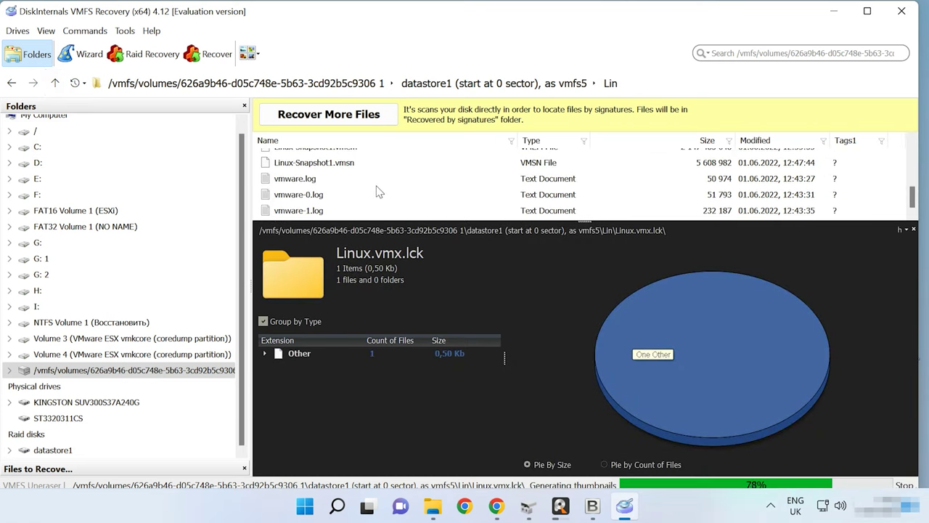
pyautogui.scroll(4, 378, 191)
pyautogui.scroll(-3, 378, 191)
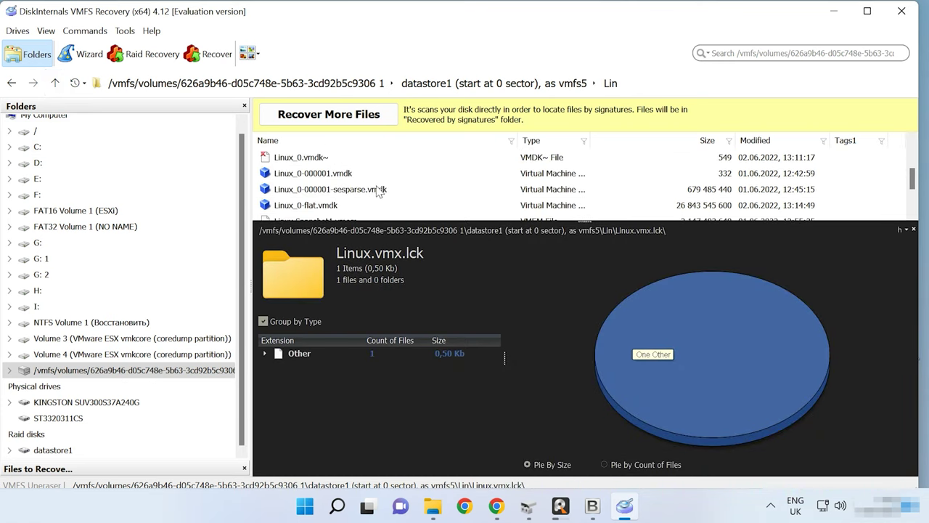
pyautogui.scroll(3, 381, 189)
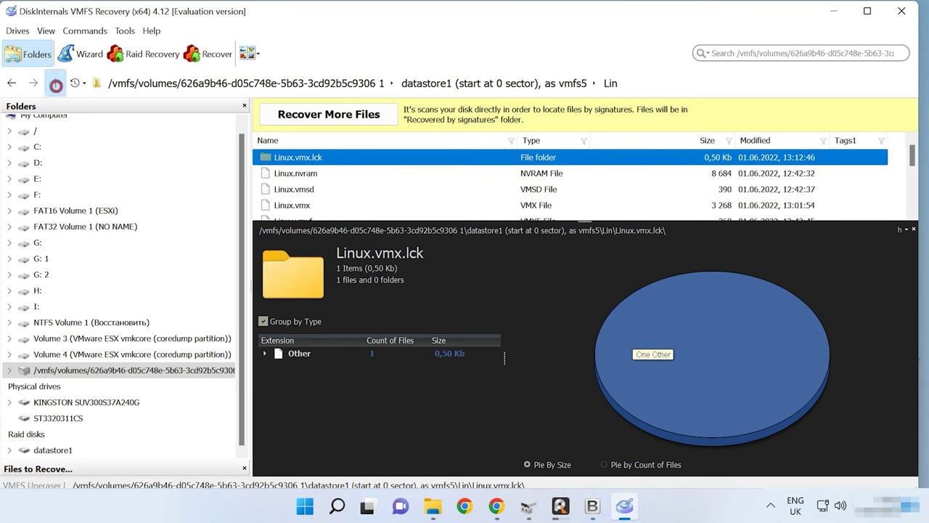
pyautogui.click(54, 83)
pyautogui.scroll(-3, 357, 167)
pyautogui.scroll(2, 356, 169)
pyautogui.scroll(1, 356, 169)
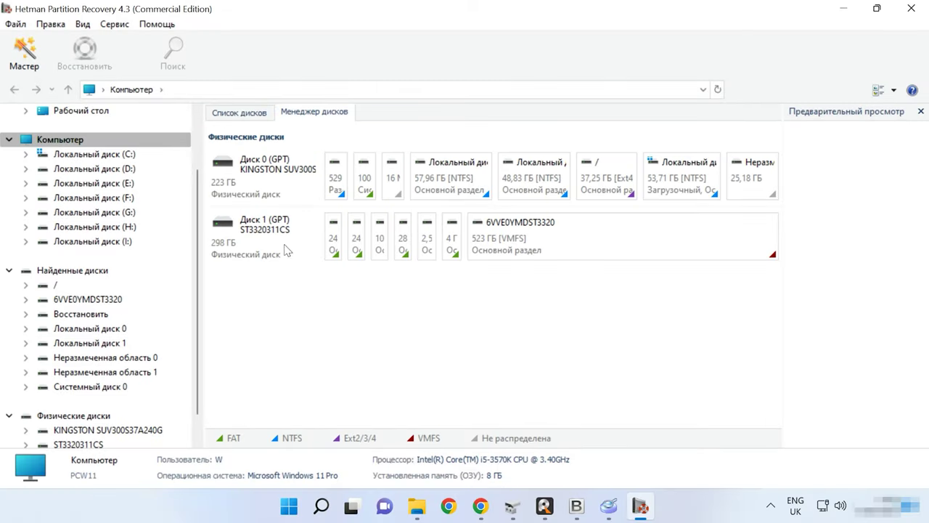
# Switch to Hetman Partition Recovery and run a quick scan of the 523 GB VMFS partition on the ST3320311CS disk.
pyautogui.click(283, 245)
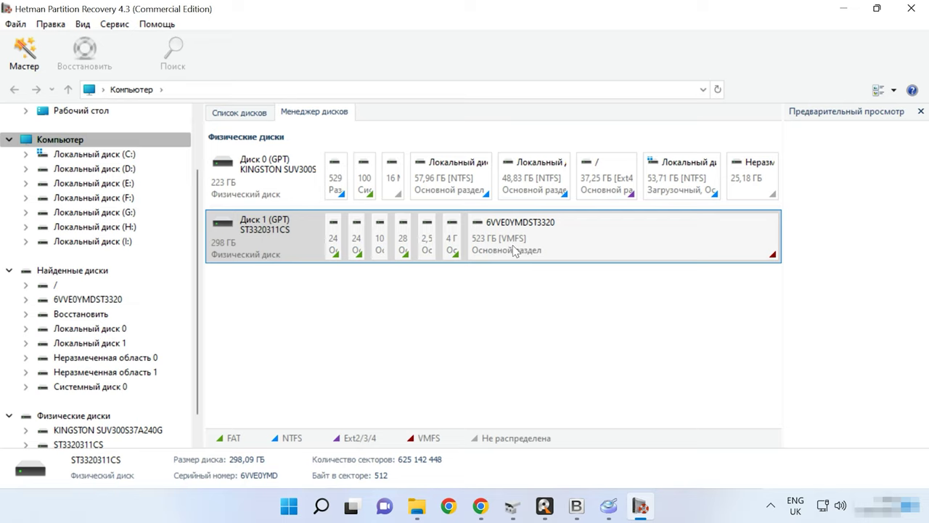
pyautogui.click(583, 235)
pyautogui.rightClick(585, 234)
pyautogui.click(638, 247)
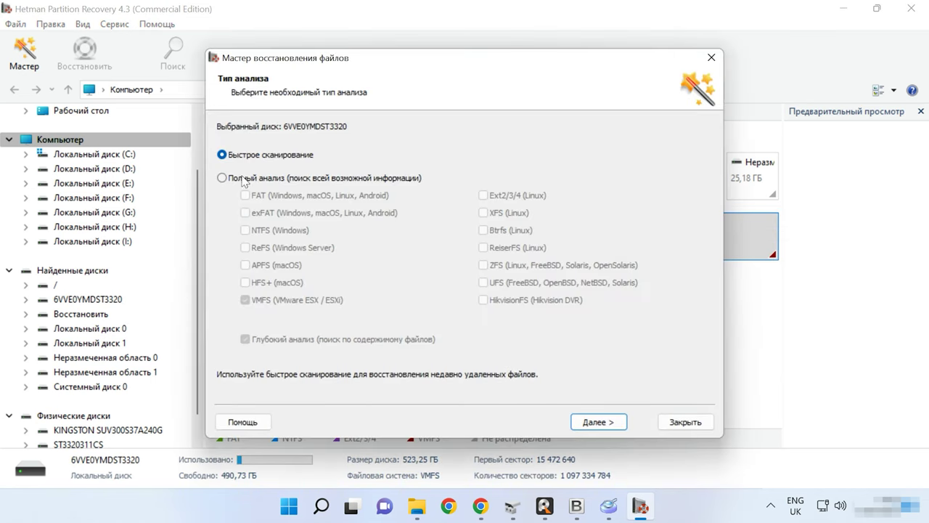
pyautogui.click(589, 421)
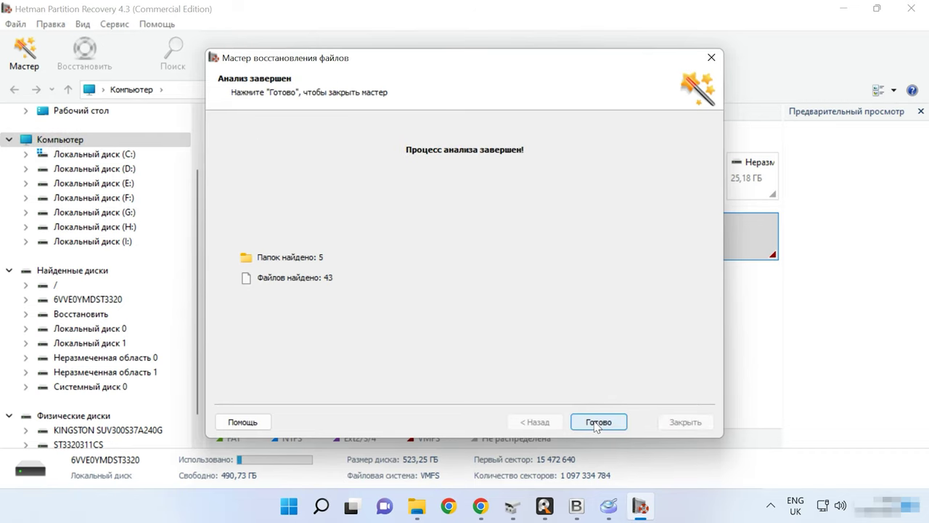
pyautogui.click(599, 424)
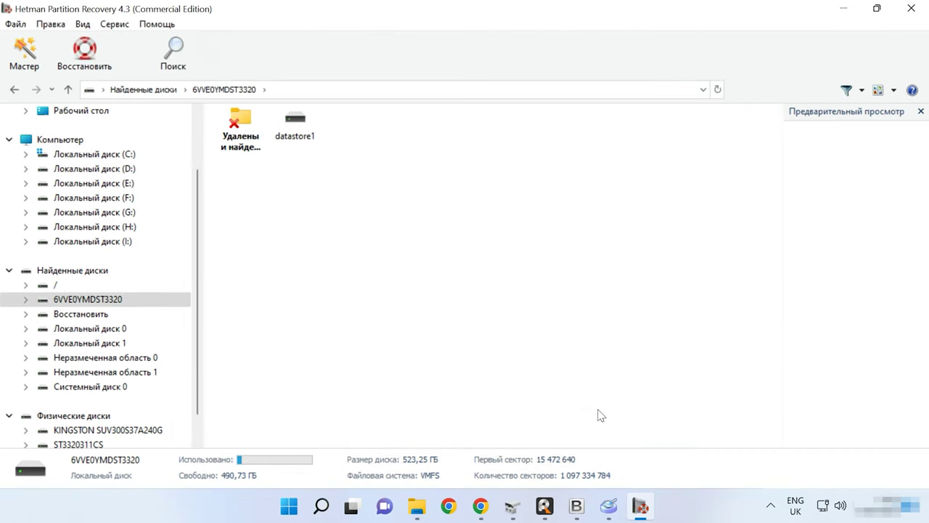
# Open datastore1 in the scan results and check the contents of its Lin, lin and 1111111 folders.
pyautogui.click(303, 141)
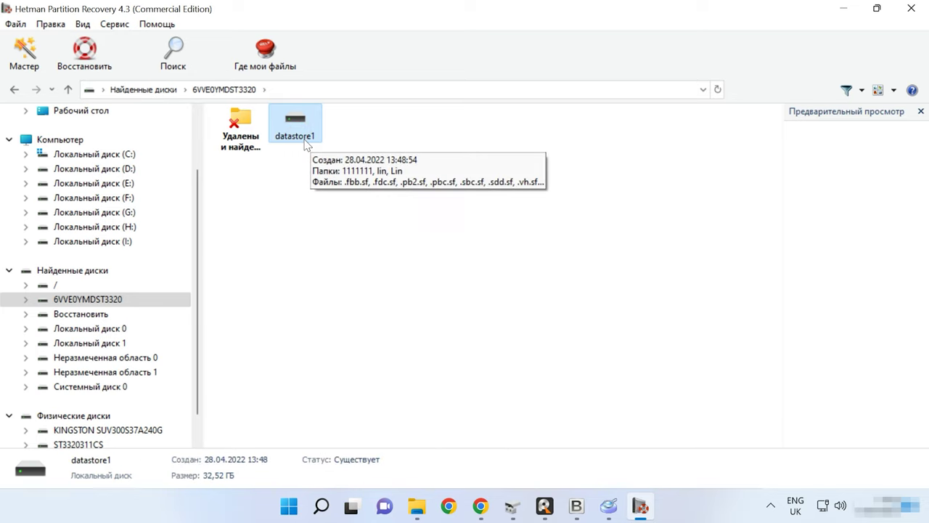
pyautogui.doubleClick(308, 128)
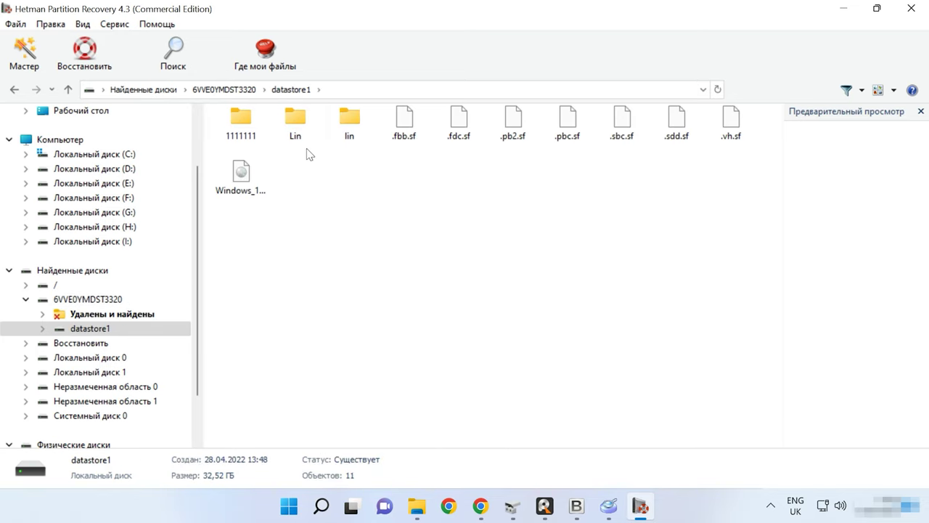
pyautogui.doubleClick(294, 123)
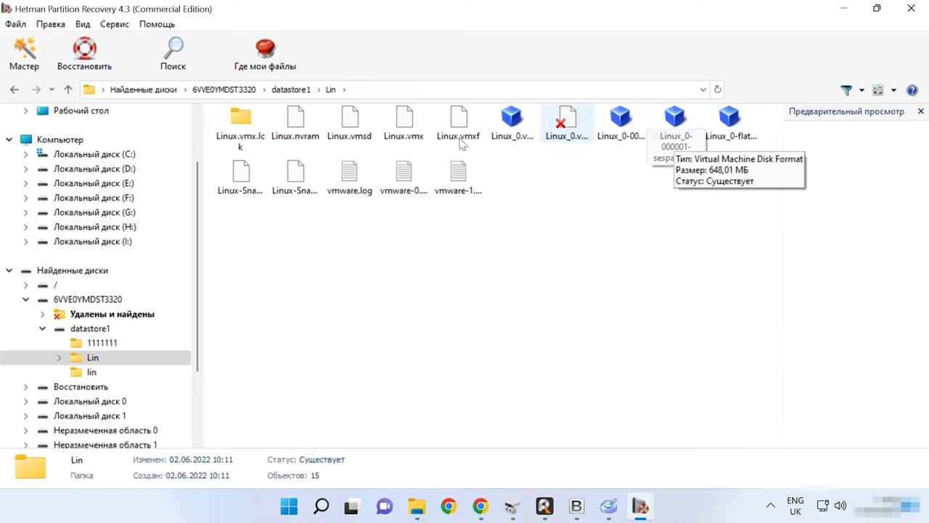
pyautogui.click(67, 89)
pyautogui.doubleClick(349, 120)
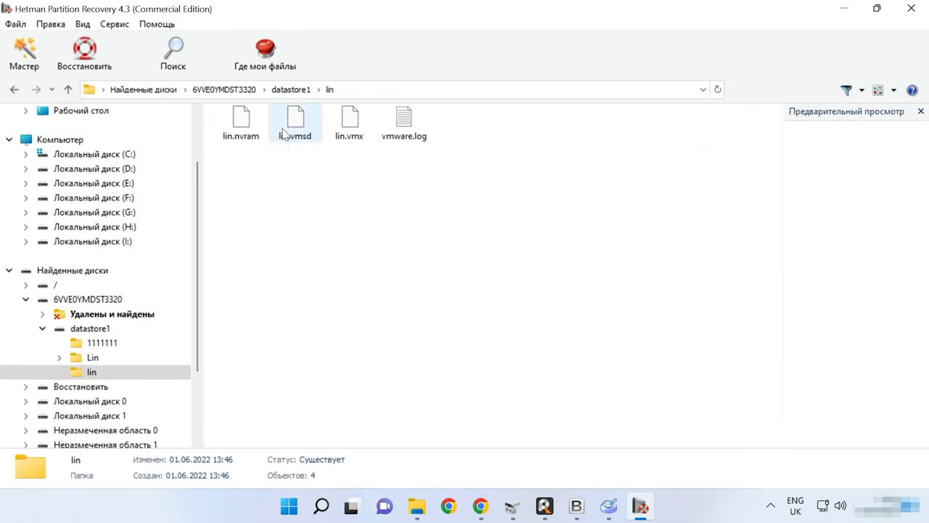
pyautogui.click(69, 90)
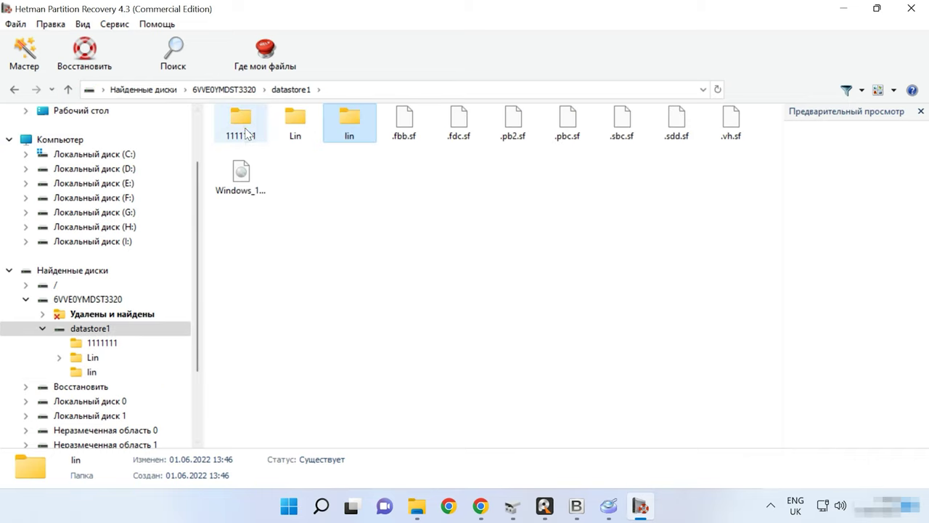
pyautogui.doubleClick(243, 129)
pyautogui.click(67, 89)
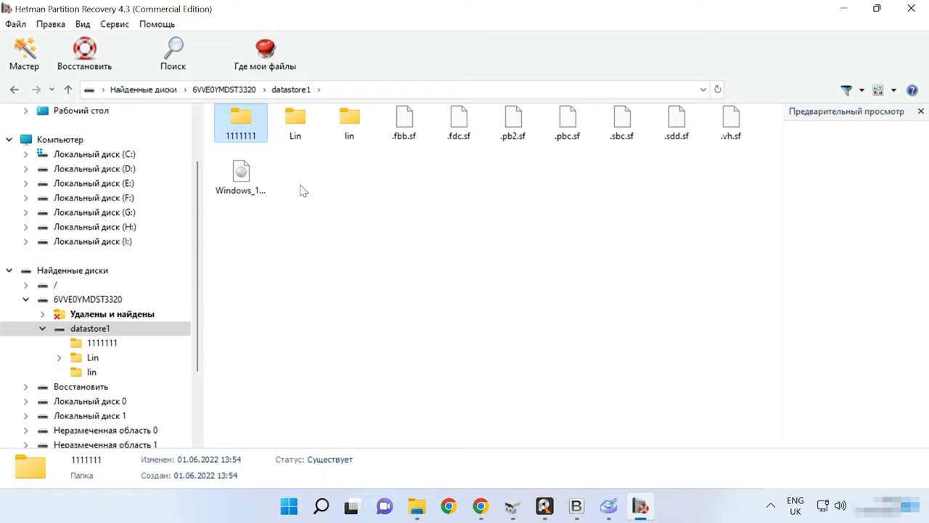
# Try to recover the Lin folder by saving it to the hard disk at C:\Восстановленные файлы\.
pyautogui.rightClick(298, 128)
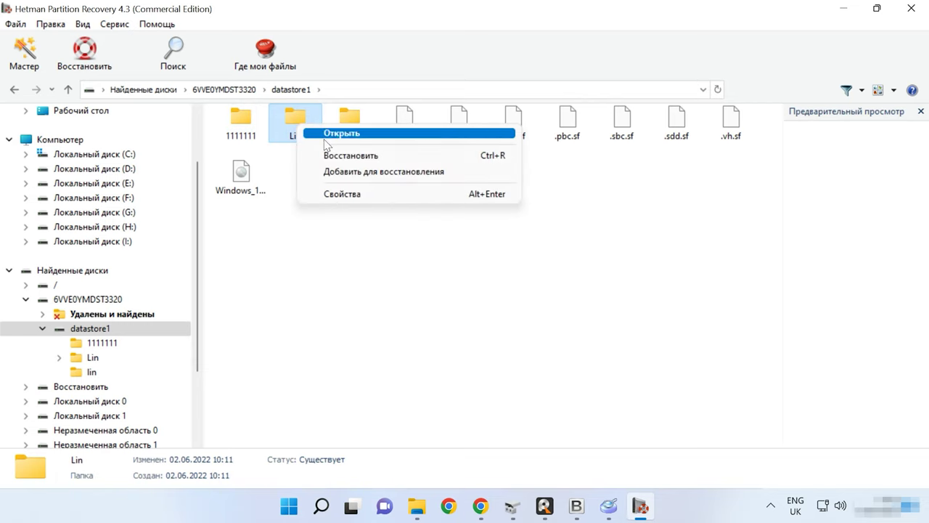
pyautogui.click(351, 155)
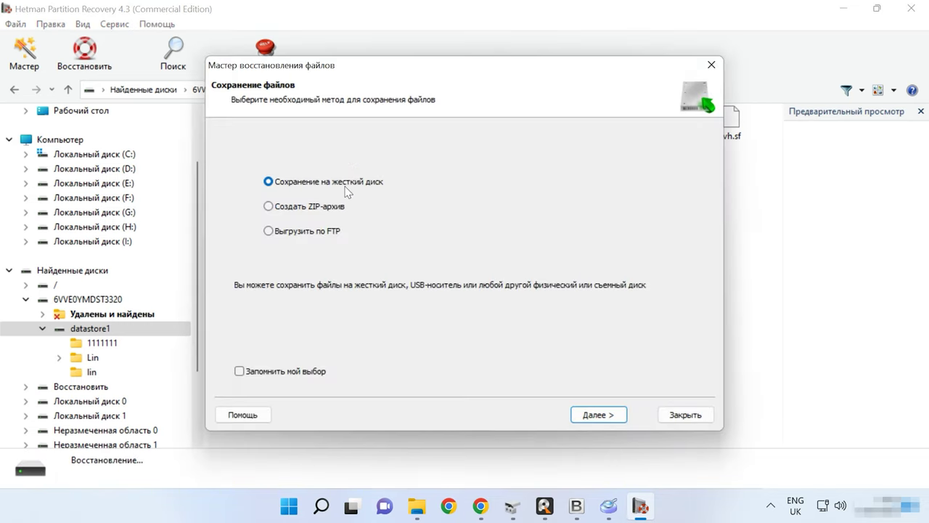
pyautogui.click(600, 415)
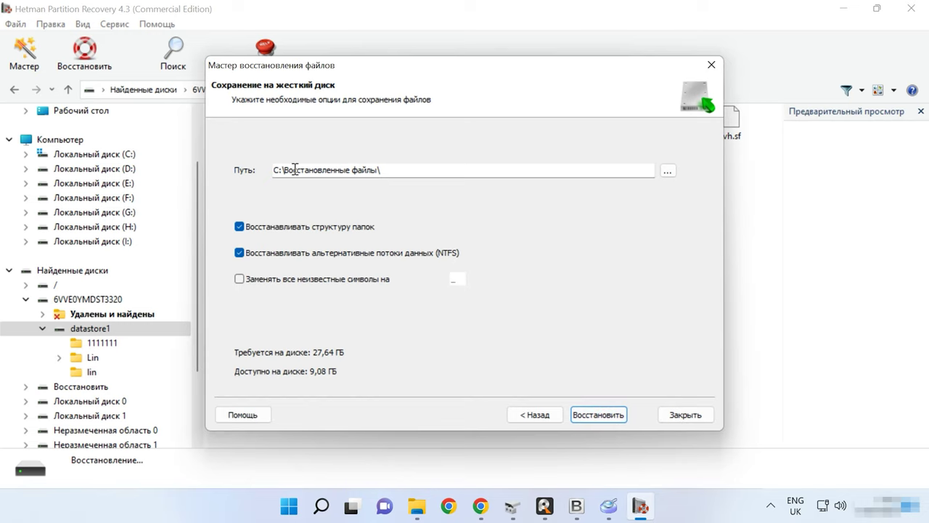
pyautogui.click(592, 415)
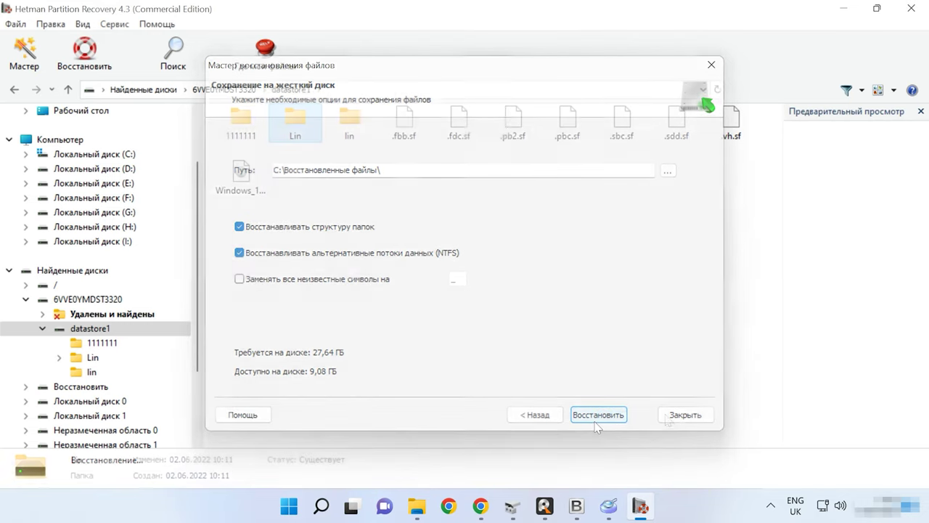
# Review the files in the Lin, lin and 1111111 folders once more, returning to the datastore1 root.
pyautogui.click(295, 125)
pyautogui.doubleClick(295, 125)
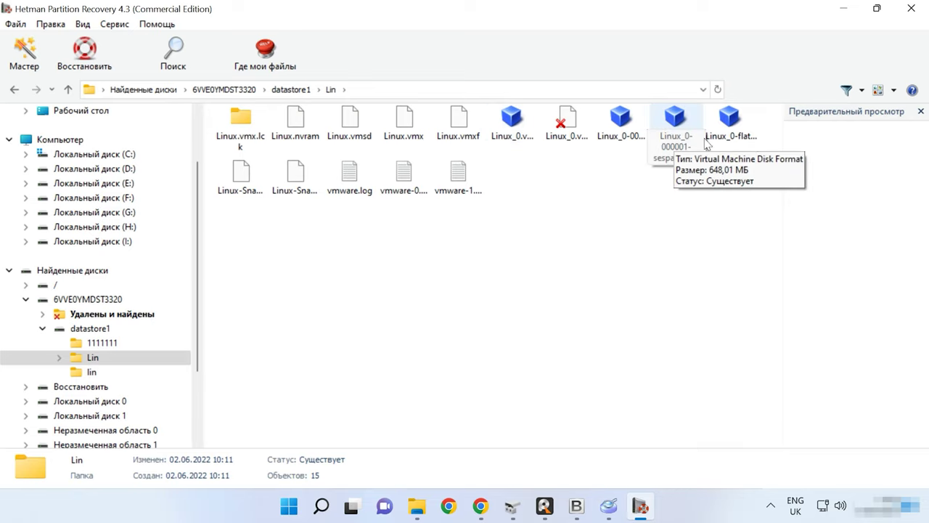
pyautogui.click(68, 90)
pyautogui.click(350, 118)
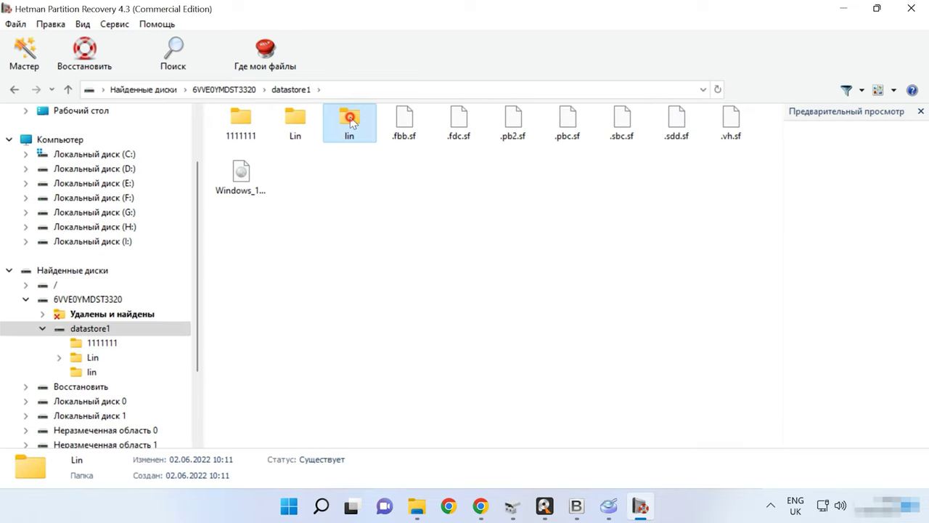
pyautogui.doubleClick(350, 118)
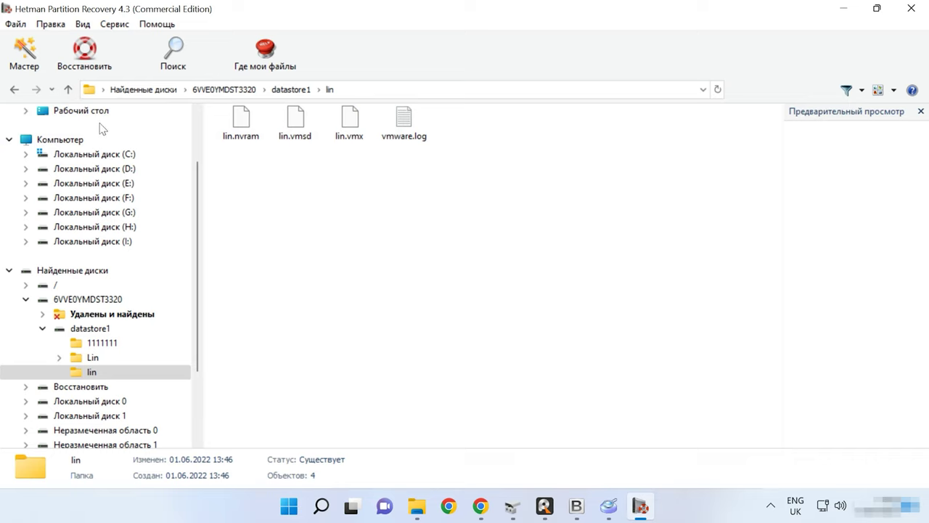
pyautogui.click(67, 90)
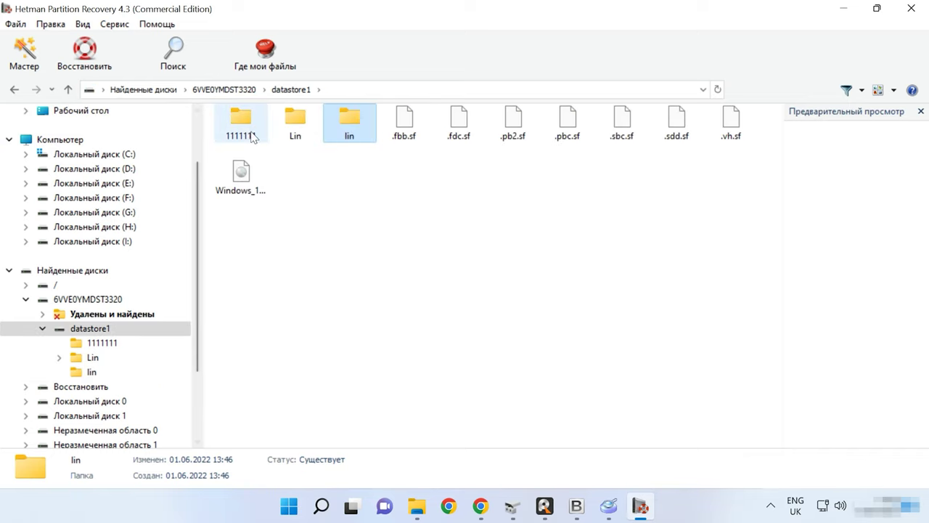
pyautogui.doubleClick(247, 131)
pyautogui.click(69, 90)
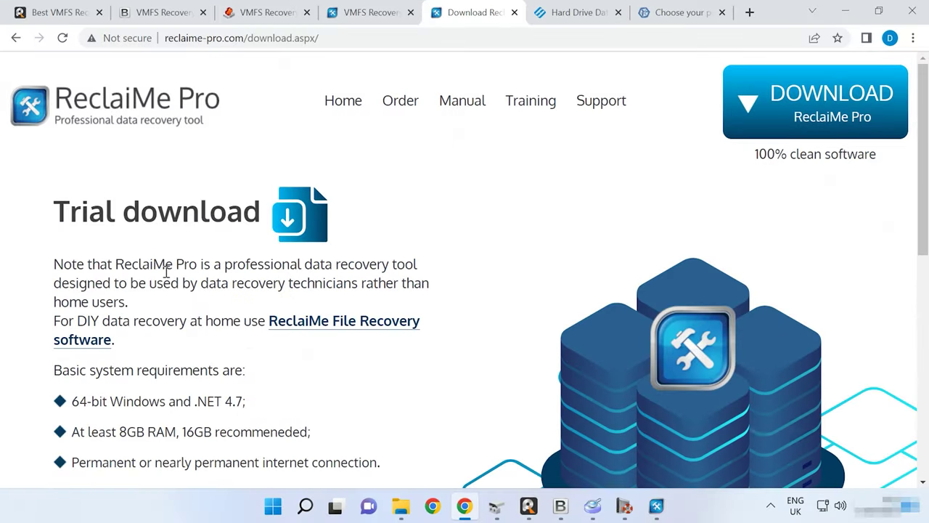
# Switch to Chrome and read the system requirements and trial license conditions on the ReclaiMe Pro download page.
pyautogui.scroll(-4, 254, 320)
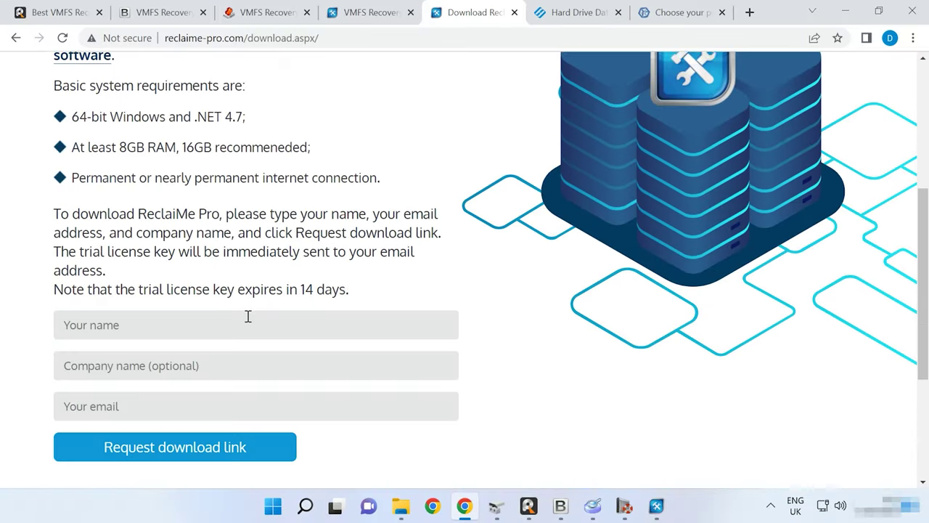
pyautogui.scroll(2, 128, 334)
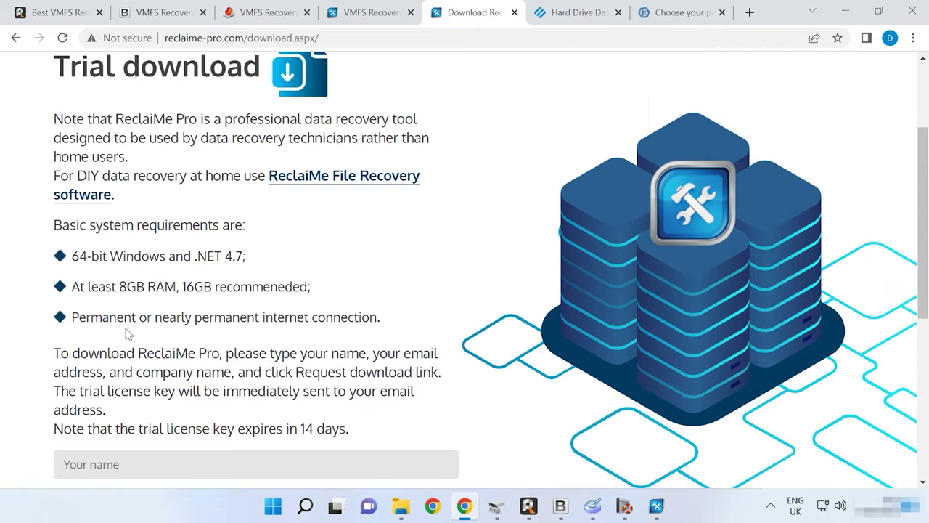
pyautogui.scroll(2, 355, 356)
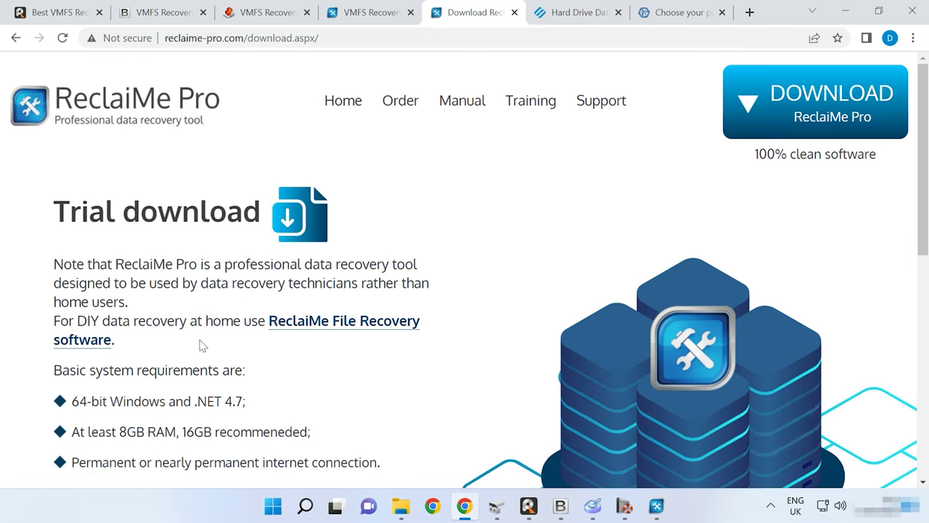
pyautogui.scroll(-3, 343, 346)
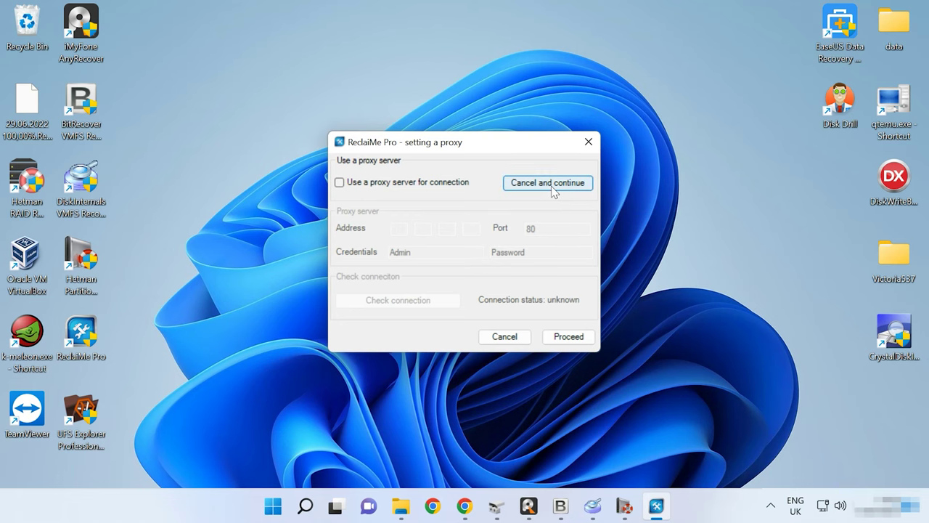
# Continue without a proxy, list the disks using the default scan options, and select the VMFS VMWare datastore partition on Disk 1.
pyautogui.click(554, 190)
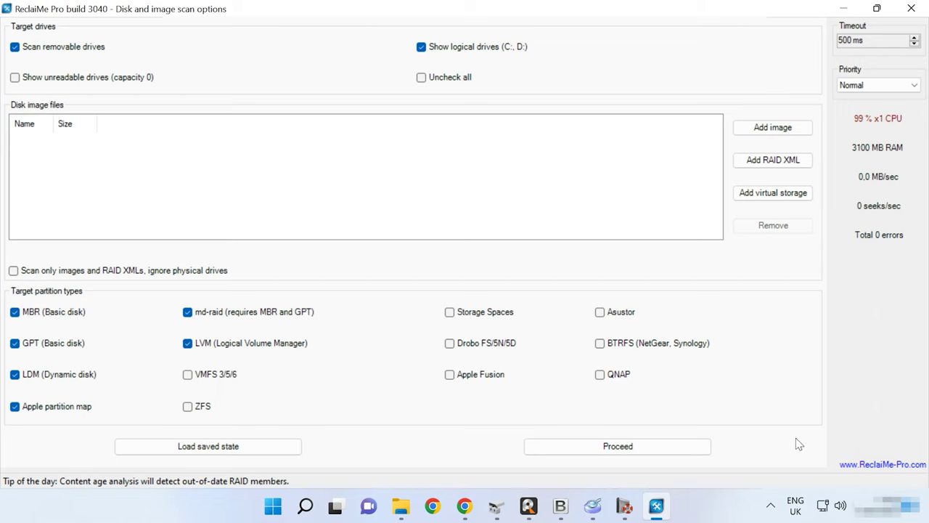
pyautogui.click(621, 447)
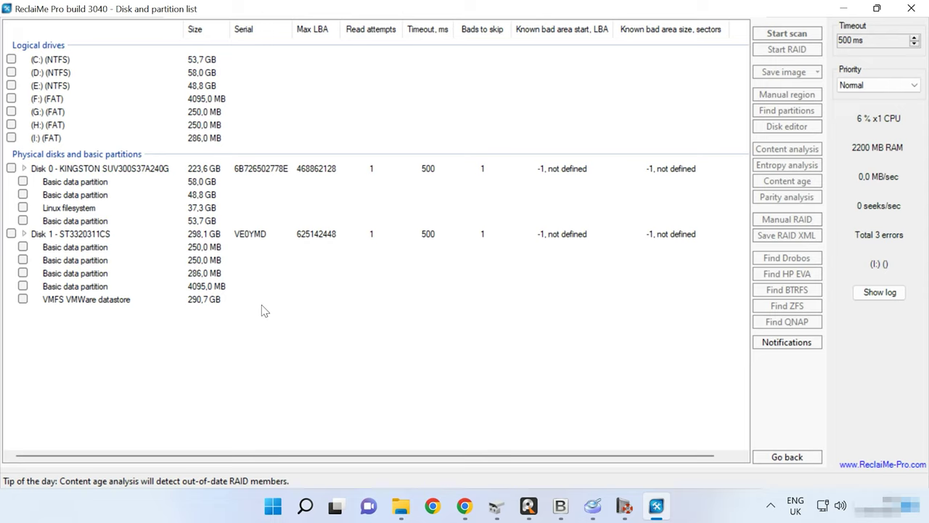
pyautogui.click(22, 300)
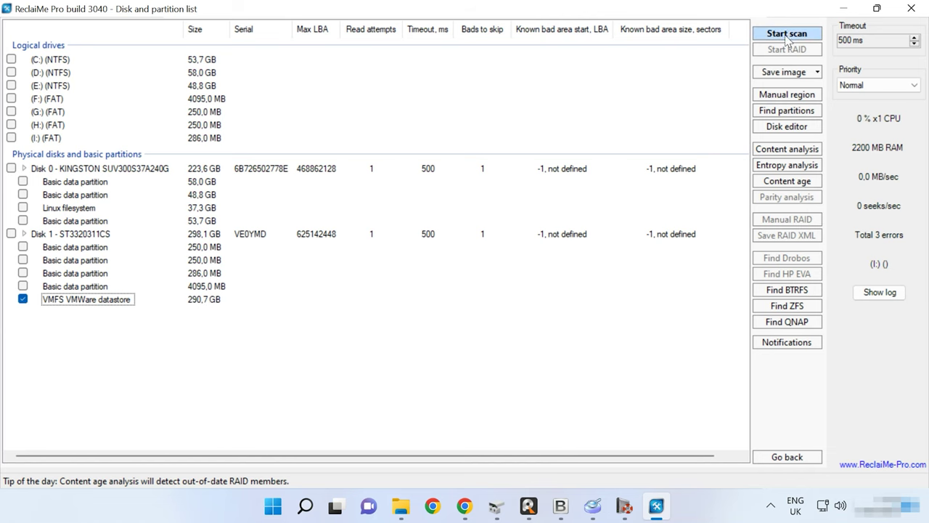
# Scan the selected datastore with only VMFS as the target filesystem and the raw scanner enabled, without saving the scan state automatically.
pyautogui.click(788, 35)
pyautogui.click(14, 175)
pyautogui.click(13, 196)
pyautogui.click(13, 216)
pyautogui.click(13, 277)
pyautogui.click(13, 297)
pyautogui.click(13, 338)
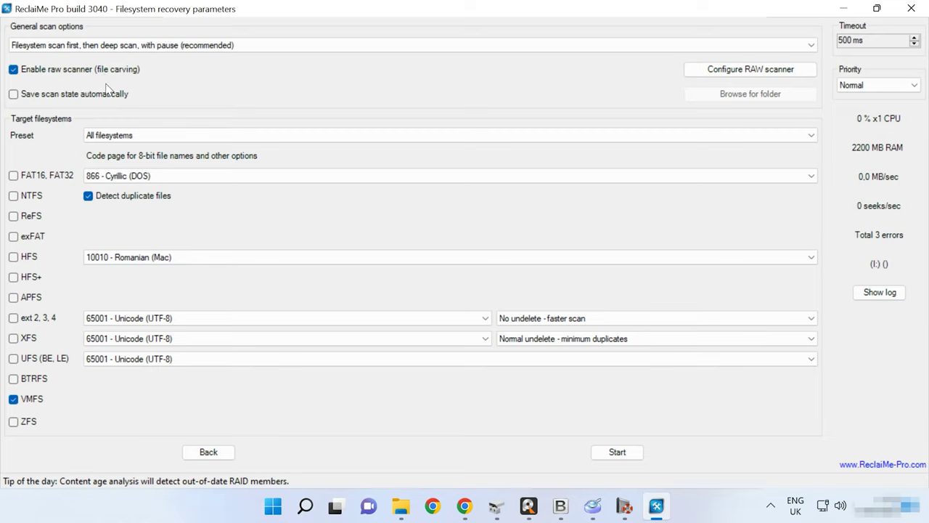
pyautogui.click(623, 459)
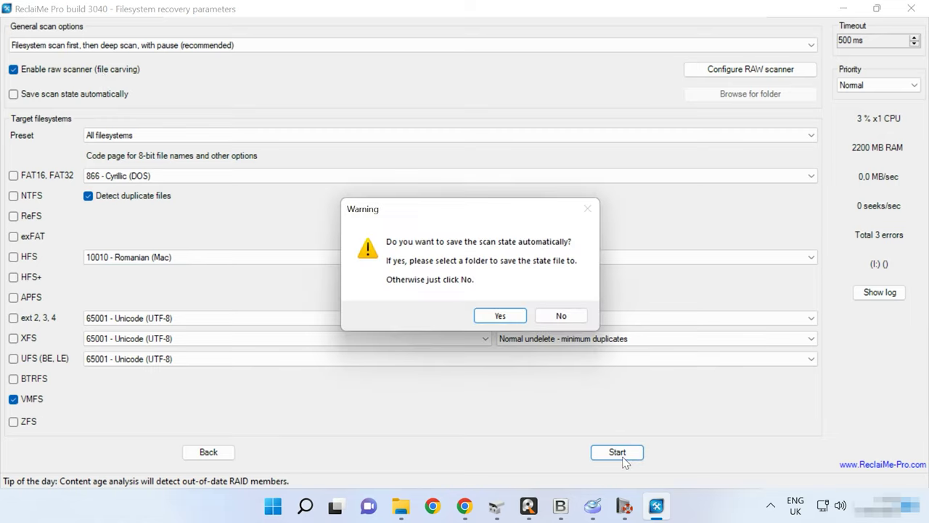
pyautogui.click(572, 318)
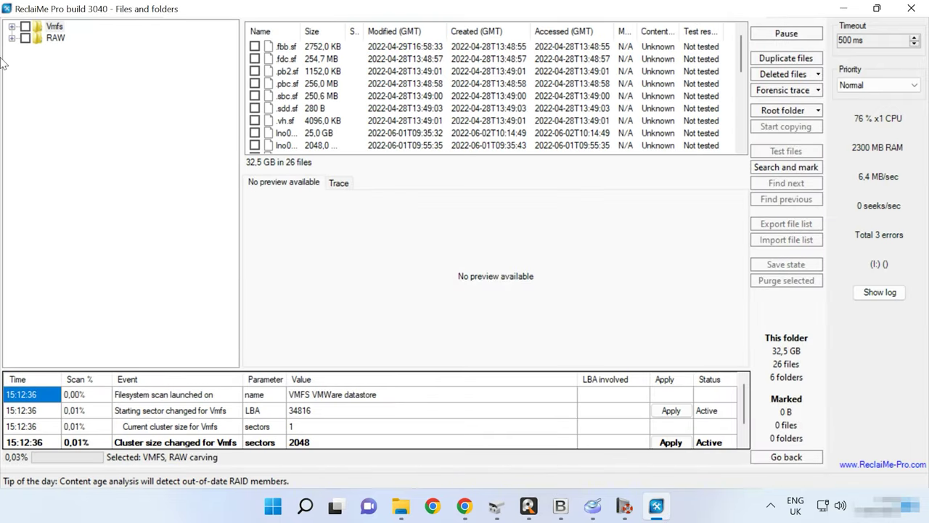
# Expand the Vmfs results and check the files in the 1111111, lin and Lin folders.
pyautogui.click(12, 27)
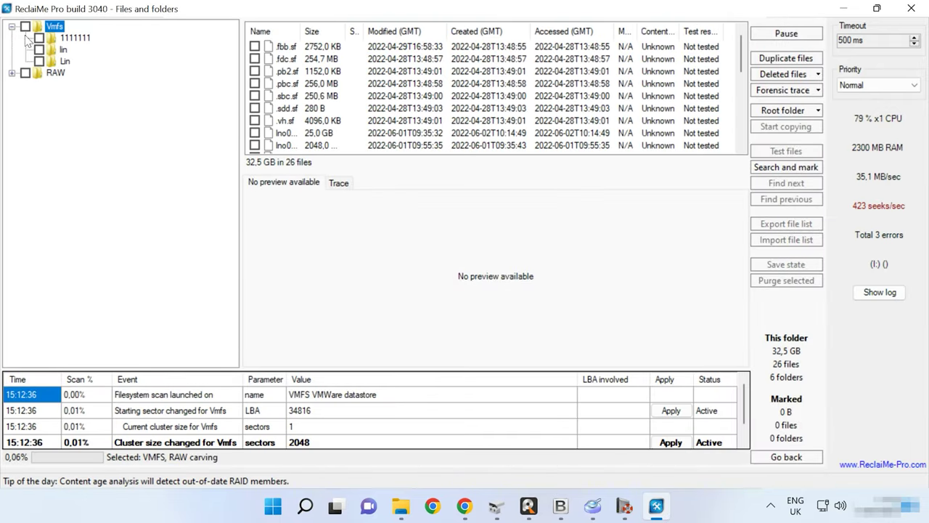
pyautogui.click(73, 39)
pyautogui.click(68, 50)
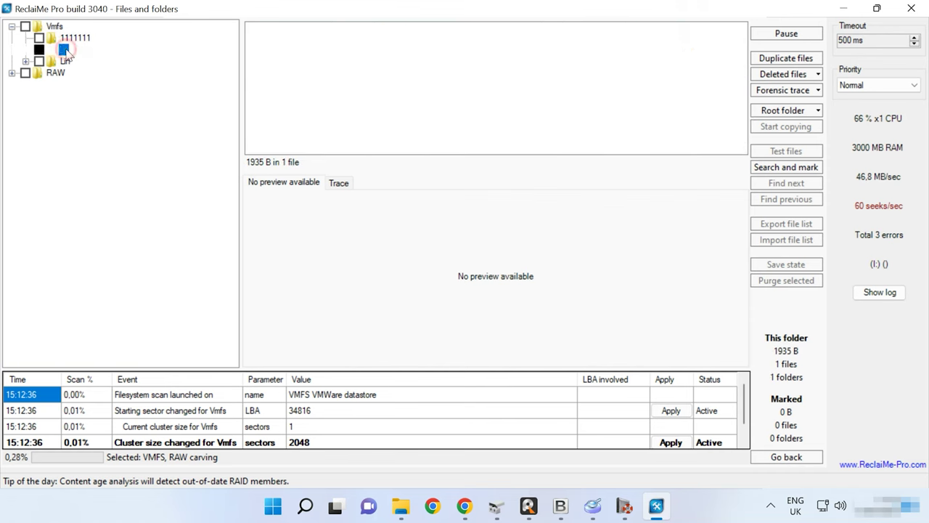
pyautogui.click(67, 62)
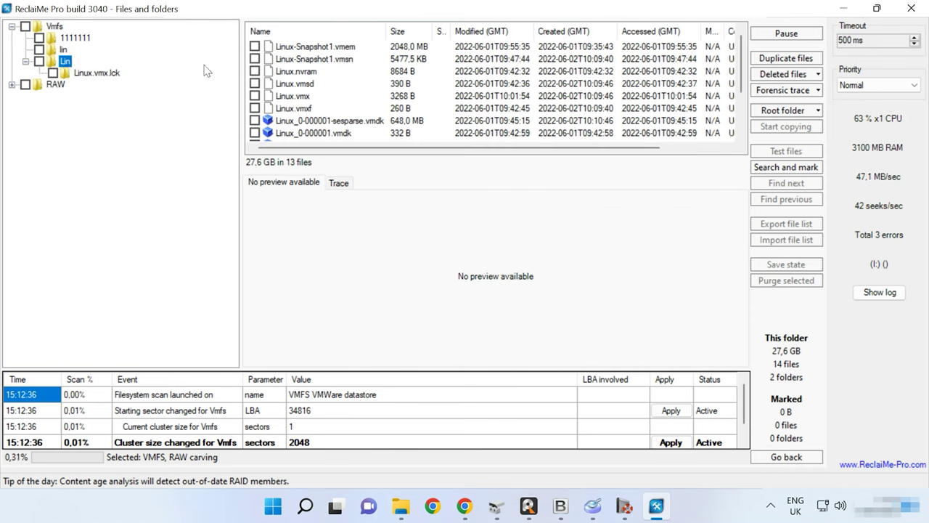
pyautogui.moveTo(745, 78); pyautogui.dragTo(745, 127)
pyautogui.scroll(2, 745, 123)
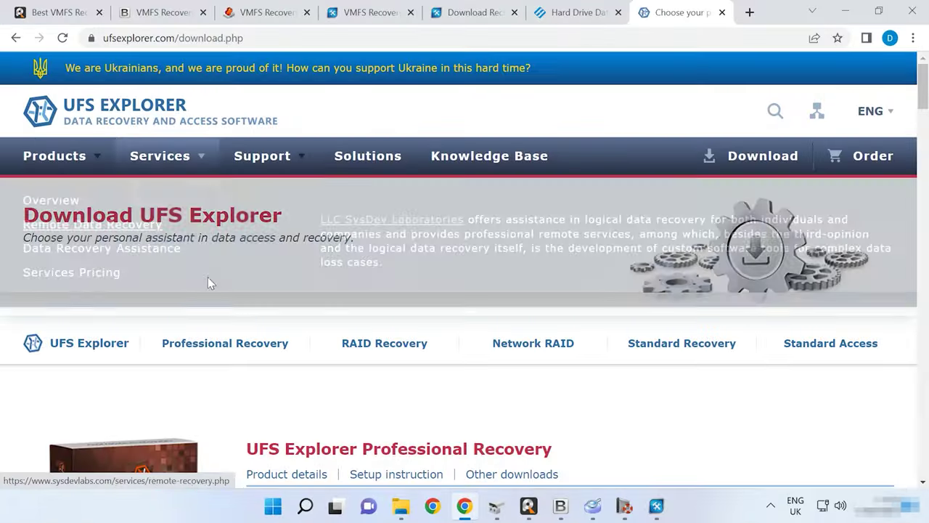
# Switch to Chrome and read the UFS Explorer Professional Recovery feature list on the download page.
pyautogui.scroll(-5, 225, 307)
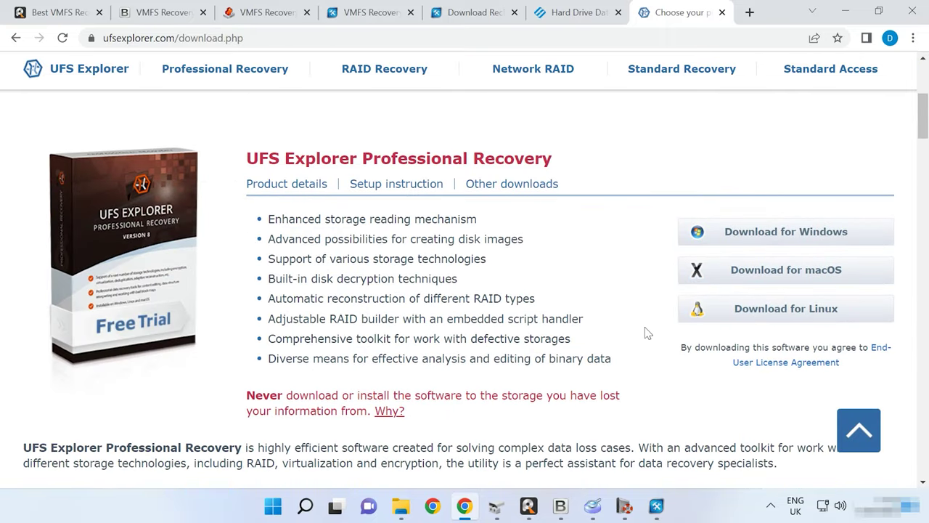
pyautogui.scroll(-2, 176, 389)
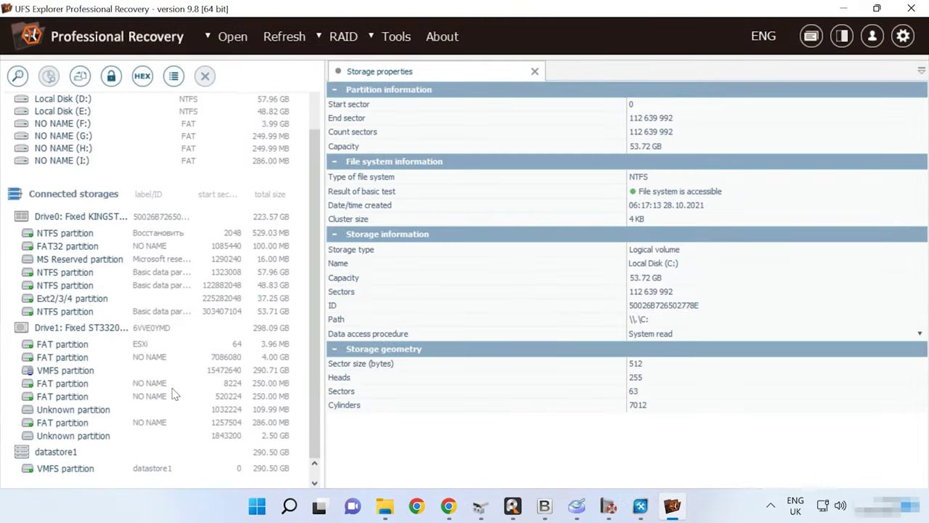
# Switch to UFS Explorer Professional Recovery and compare the storage properties of datastore1 and its VMFS partition.
pyautogui.click(82, 468)
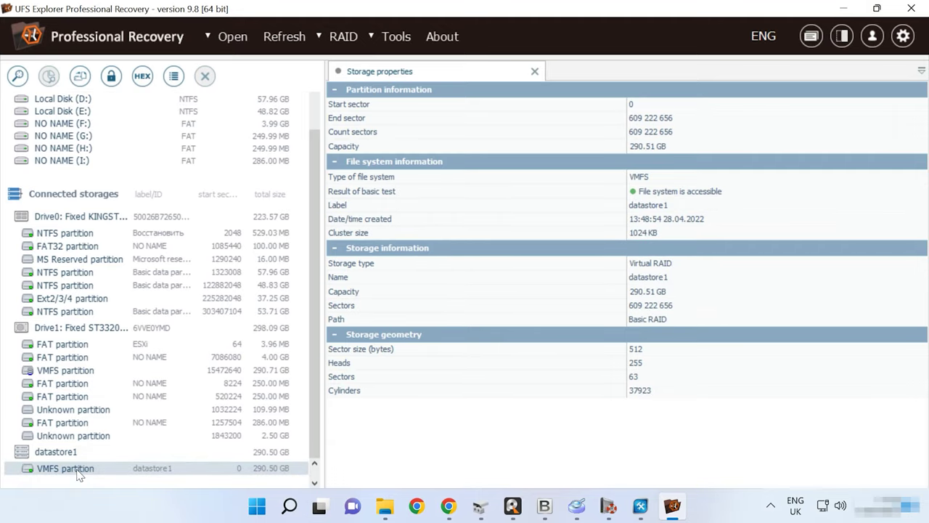
pyautogui.click(58, 452)
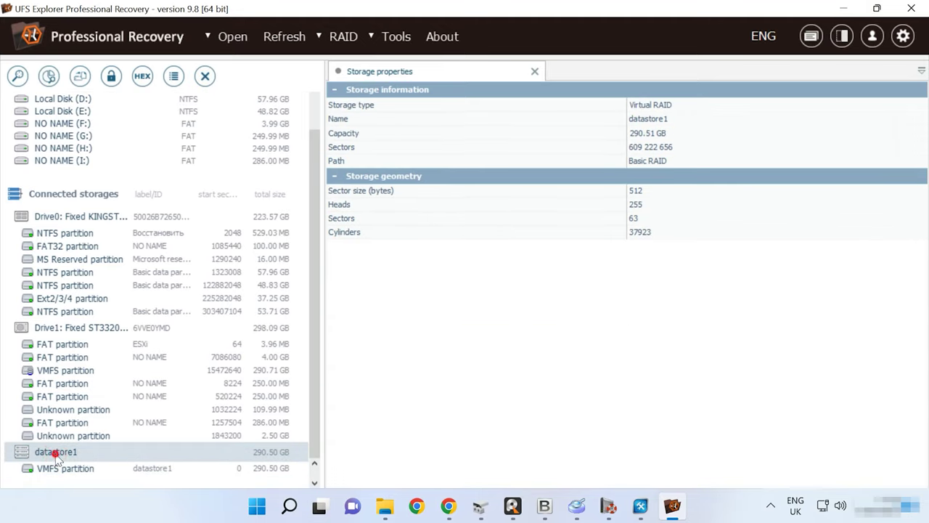
pyautogui.click(70, 467)
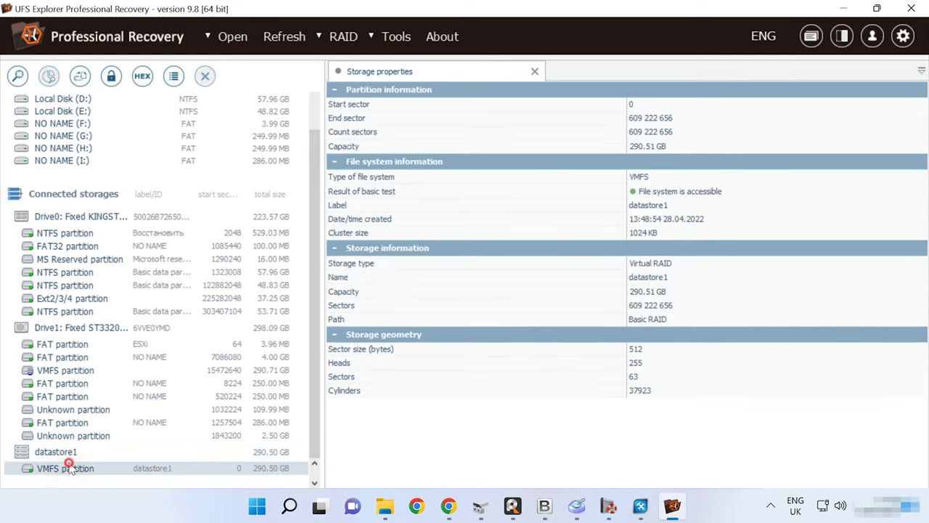
# Open the VMFS partition of datastore1 and browse its 1111111, Lin and lin folders, returning to the root.
pyautogui.doubleClick(64, 470)
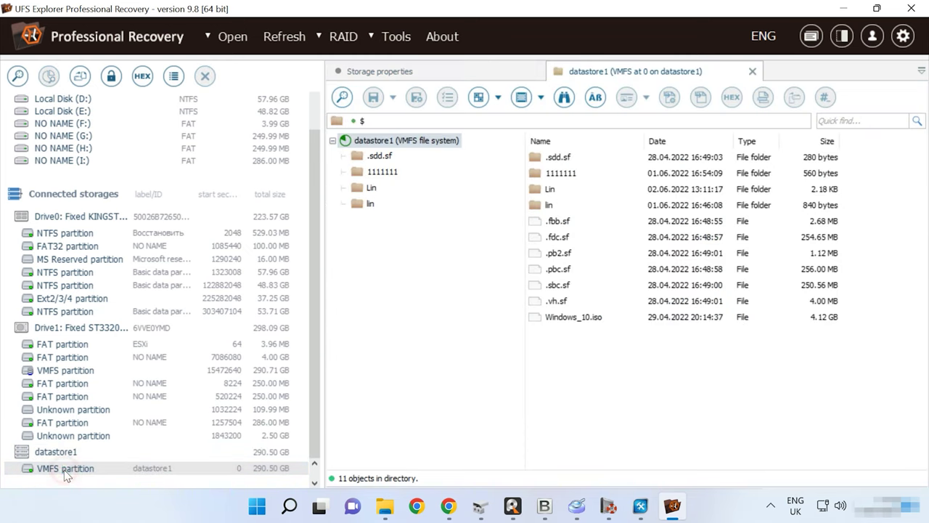
pyautogui.click(549, 178)
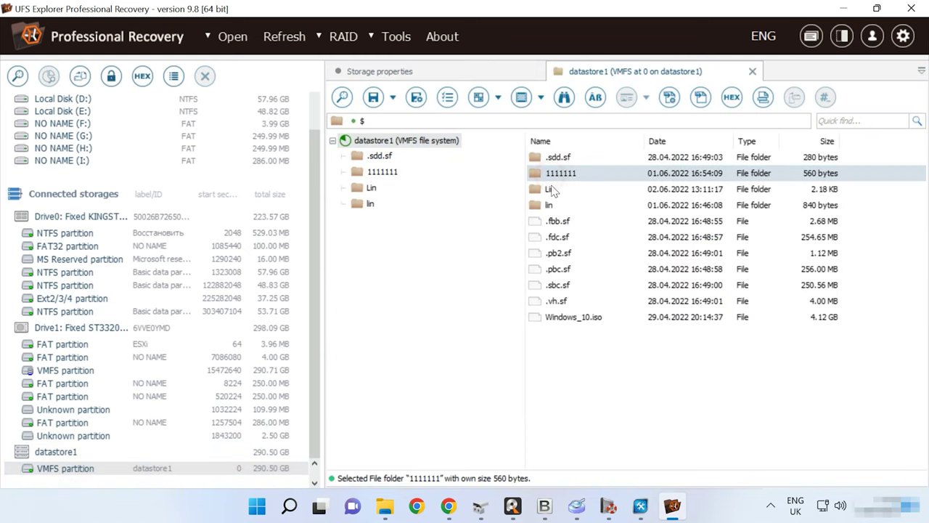
pyautogui.click(549, 189)
pyautogui.doubleClick(554, 177)
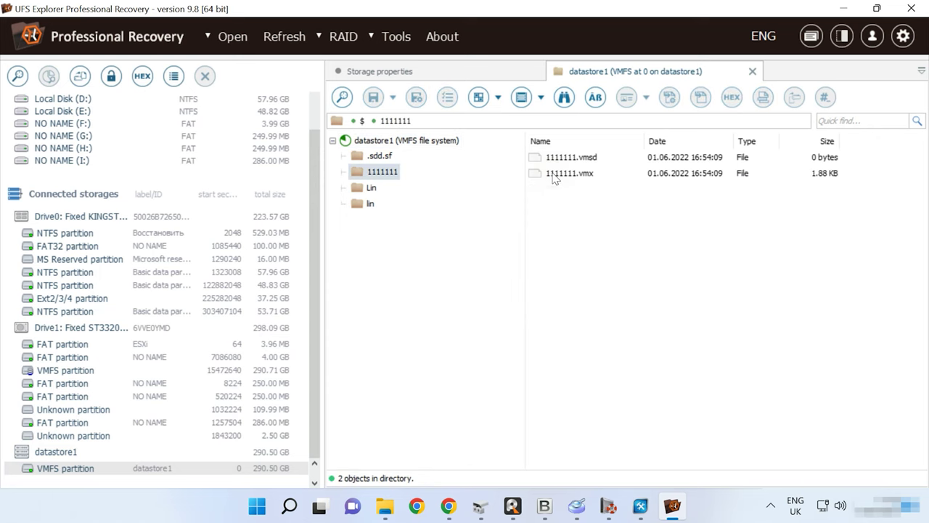
pyautogui.click(372, 189)
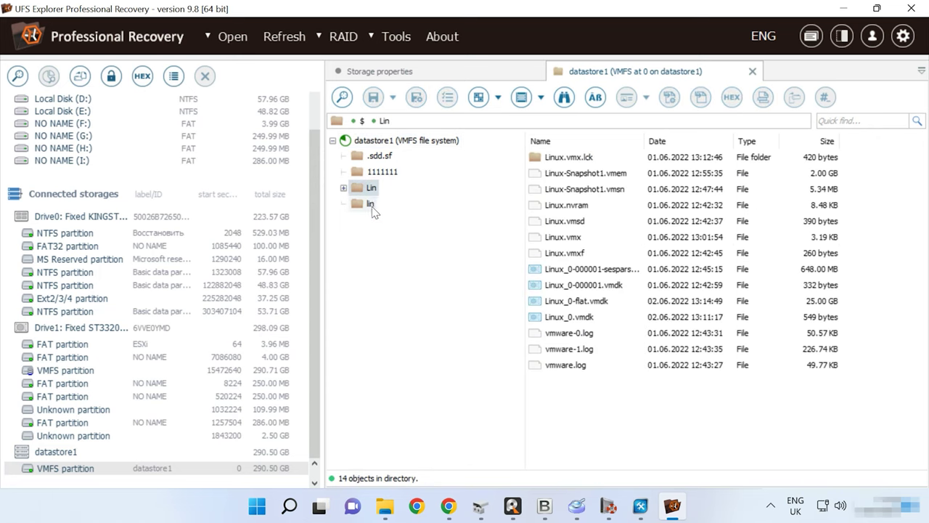
pyautogui.click(370, 205)
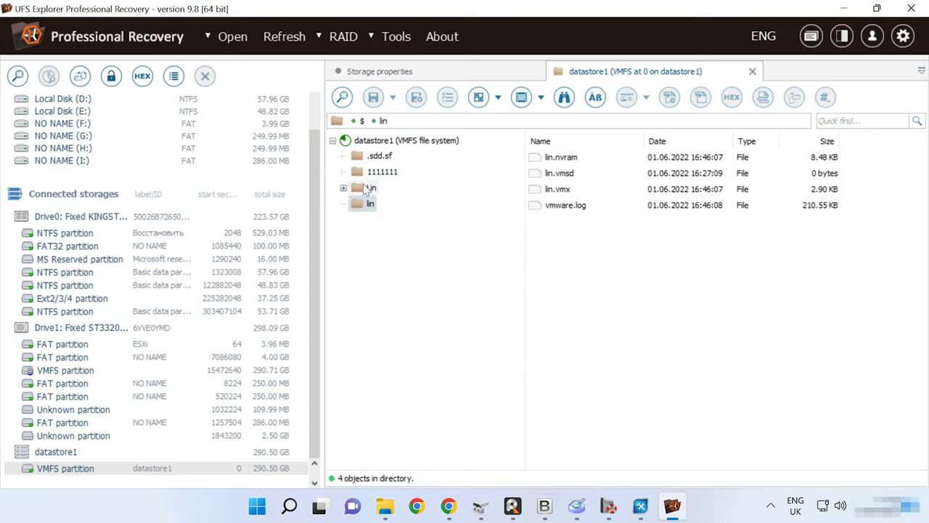
pyautogui.click(390, 142)
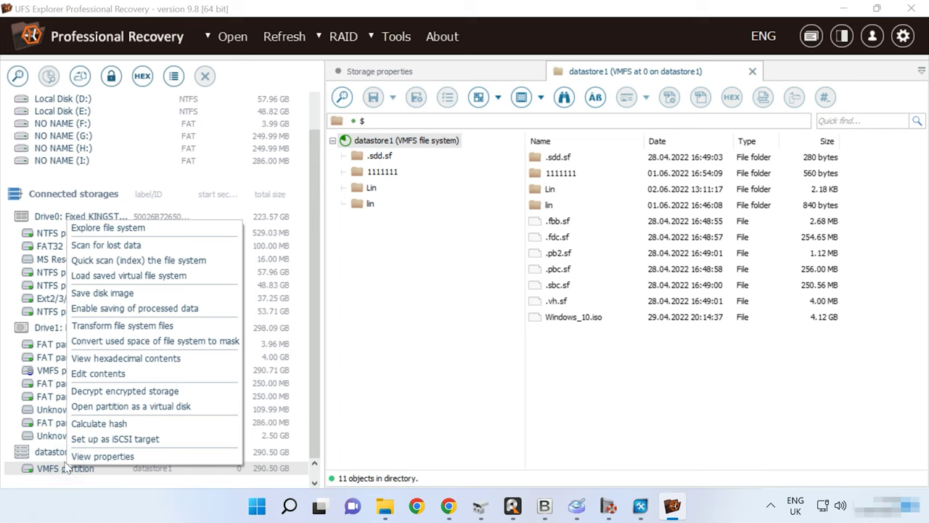
# Run a quick index scan of the datastore1 VMFS file system and open the Lin folder in the result.
pyautogui.click(123, 263)
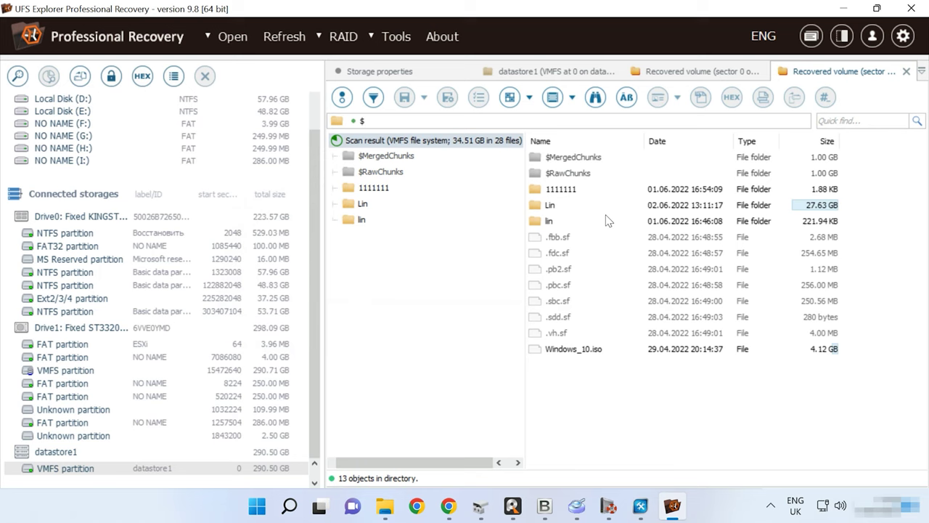
pyautogui.doubleClick(550, 206)
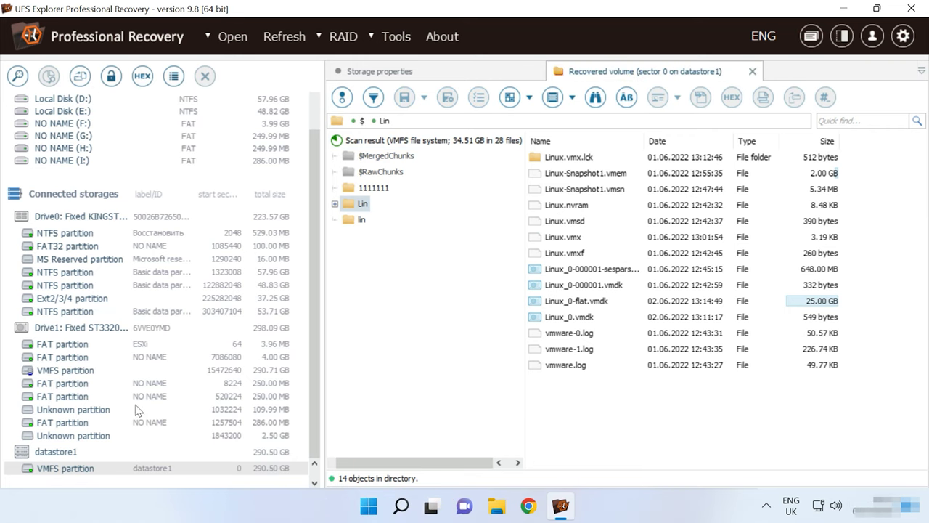
# Run a full lost-data scan of the datastore1 VMFS partition with Microsoft NTFS excluded and IntelliRAW enabled.
pyautogui.rightClick(67, 470)
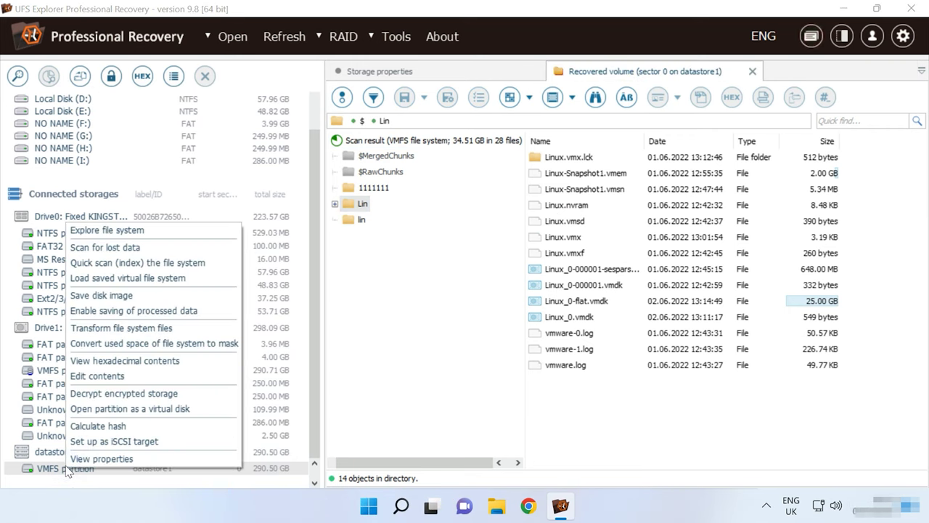
pyautogui.click(120, 250)
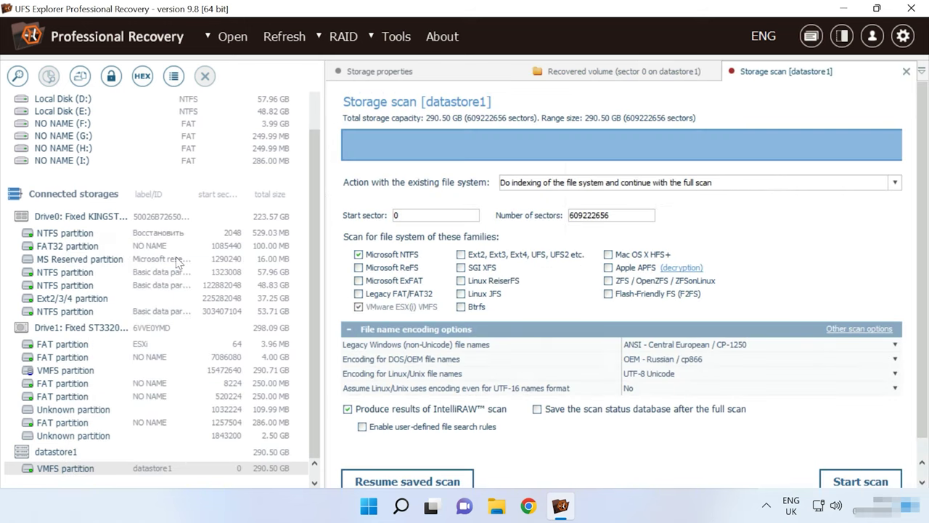
pyautogui.click(368, 256)
pyautogui.click(858, 482)
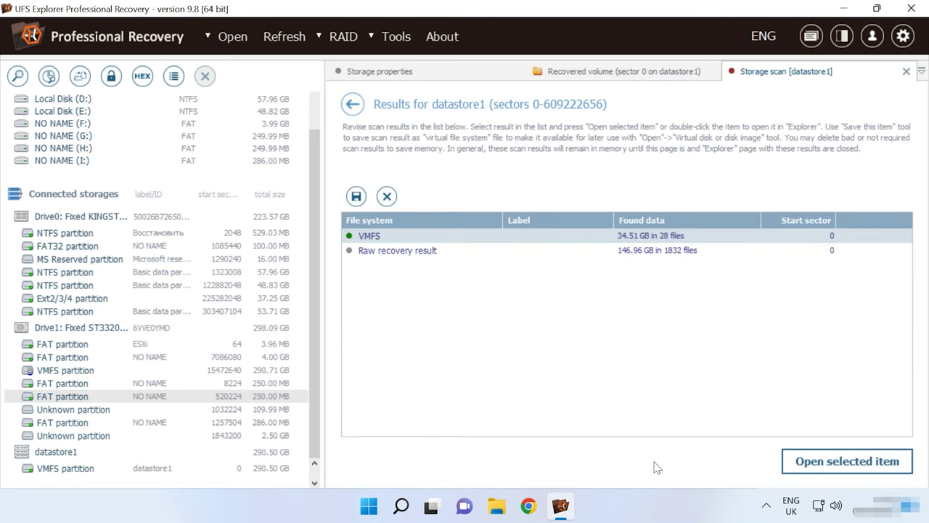
# Open the VMFS scan result and preview Linux-Snapshot1.vmem, Linux.vmxf and Linux_0-000001-sesparse.vmdk in the Lin folder.
pyautogui.click(861, 468)
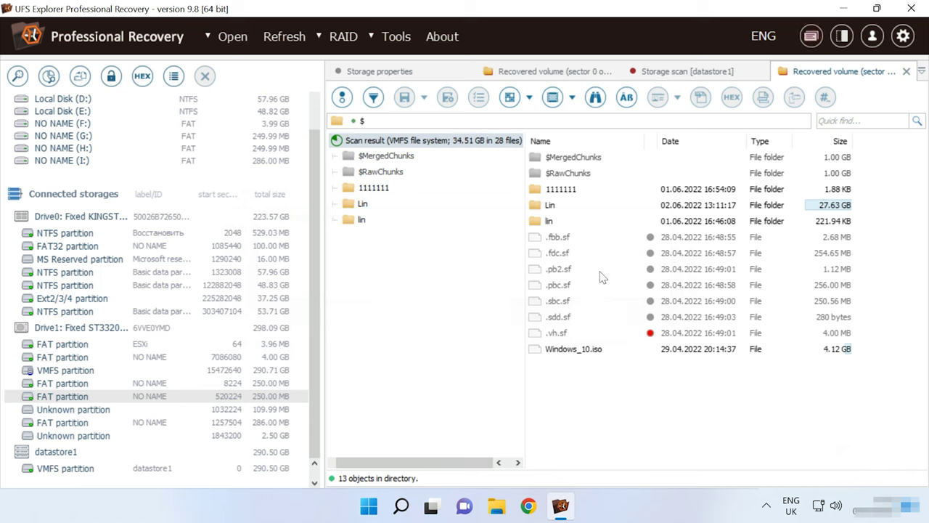
pyautogui.doubleClick(540, 206)
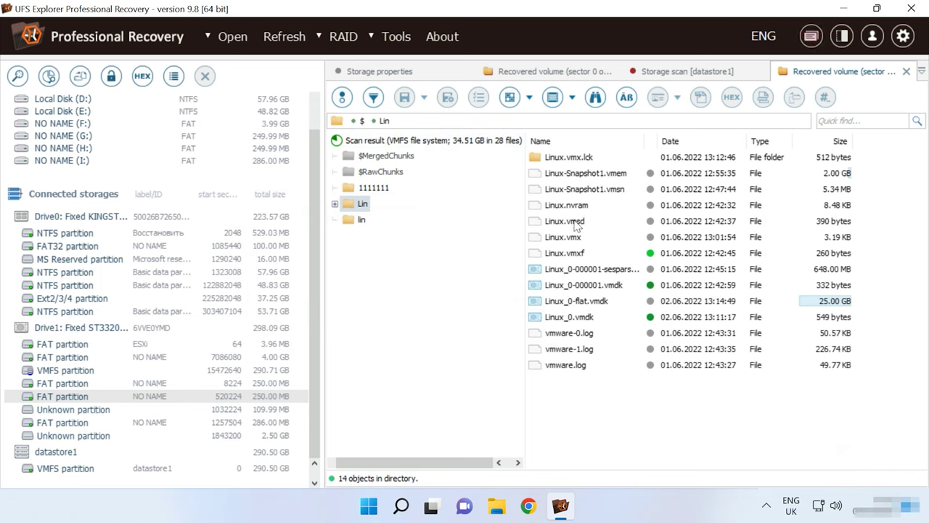
pyautogui.click(573, 176)
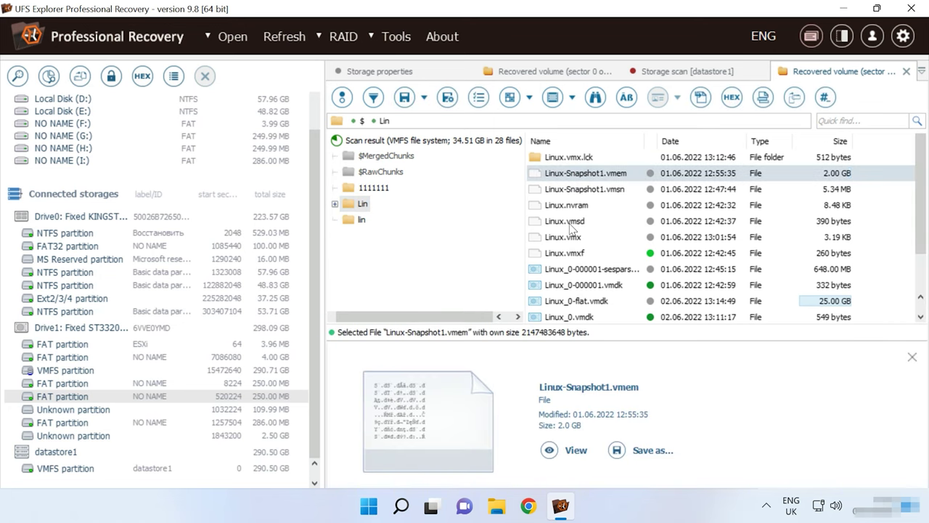
pyautogui.click(570, 252)
pyautogui.click(574, 269)
pyautogui.scroll(-1, 575, 272)
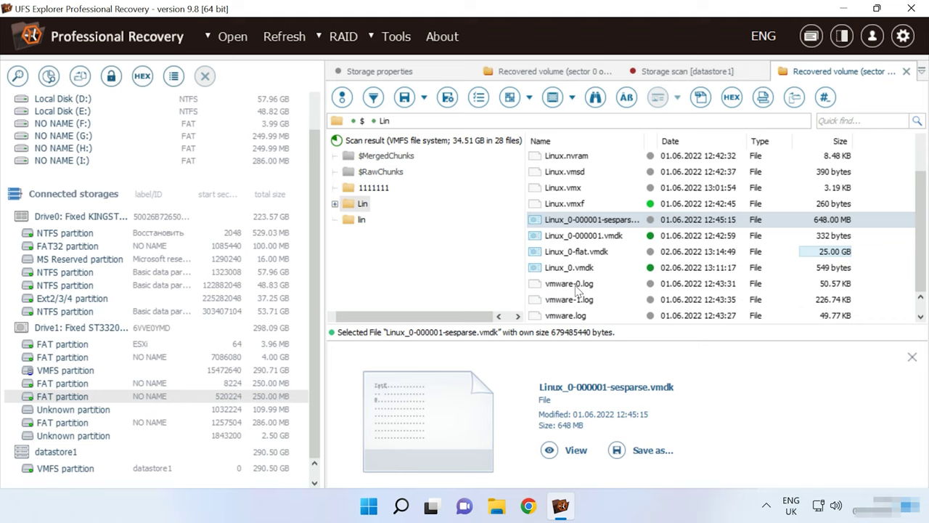
pyautogui.scroll(1, 577, 290)
# Check the recovered contents of the lin and 1111111 folders, returning to the Lin folder.
pyautogui.click(361, 224)
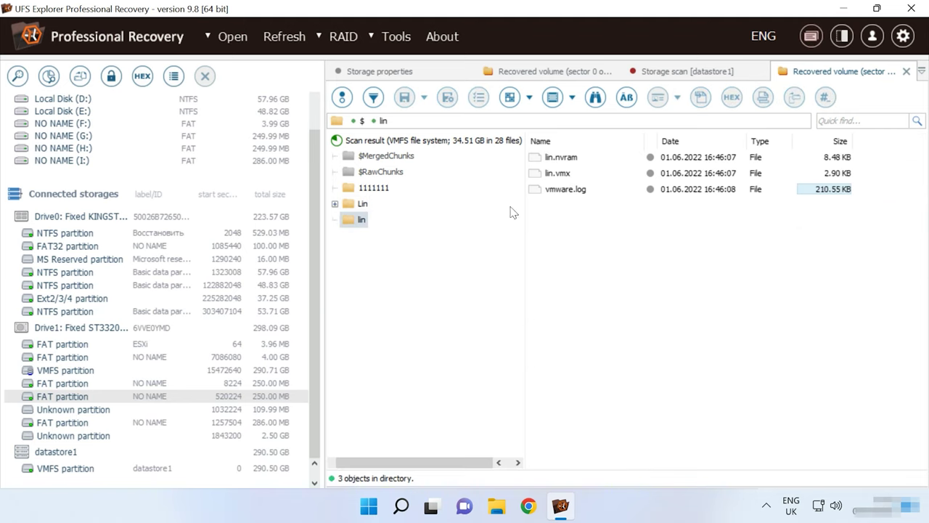
pyautogui.click(369, 188)
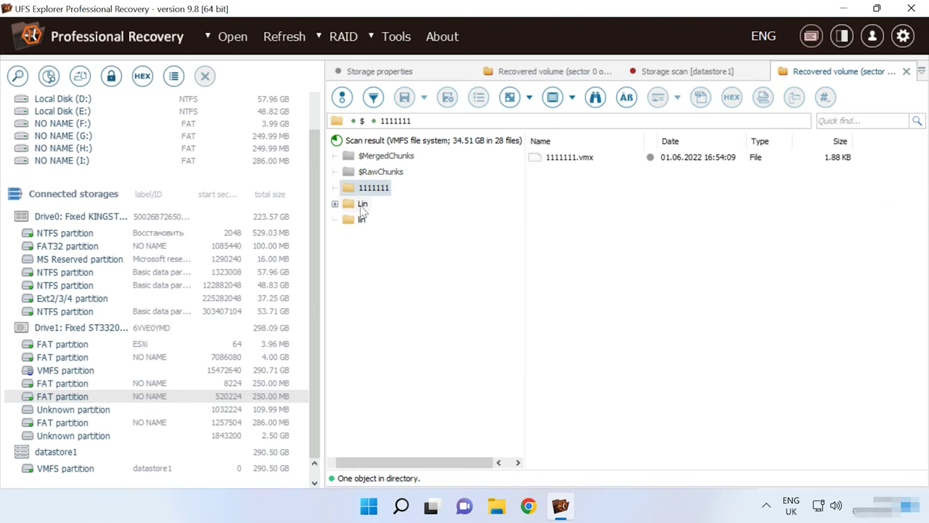
pyautogui.click(362, 204)
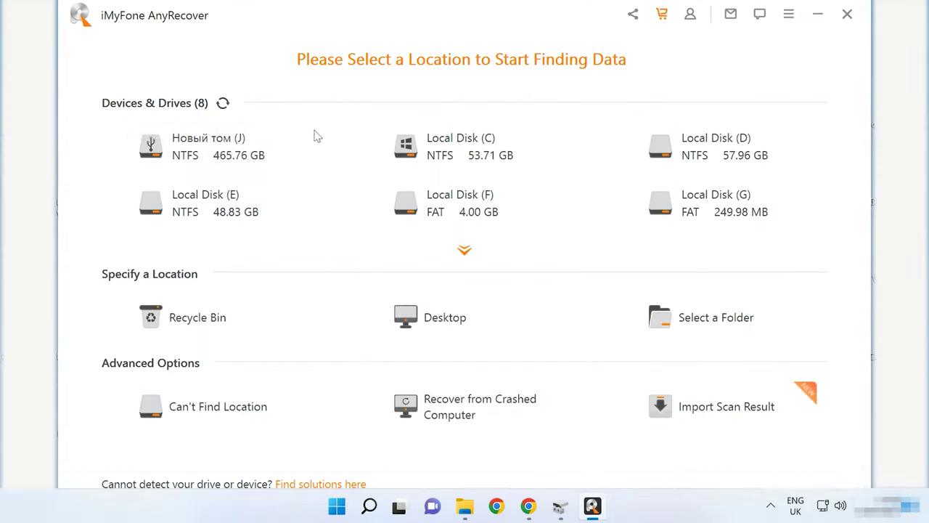
# Switch to iMyFone AnyRecover and expand the full list of devices and drives to look for the VMFS disk.
pyautogui.click(461, 252)
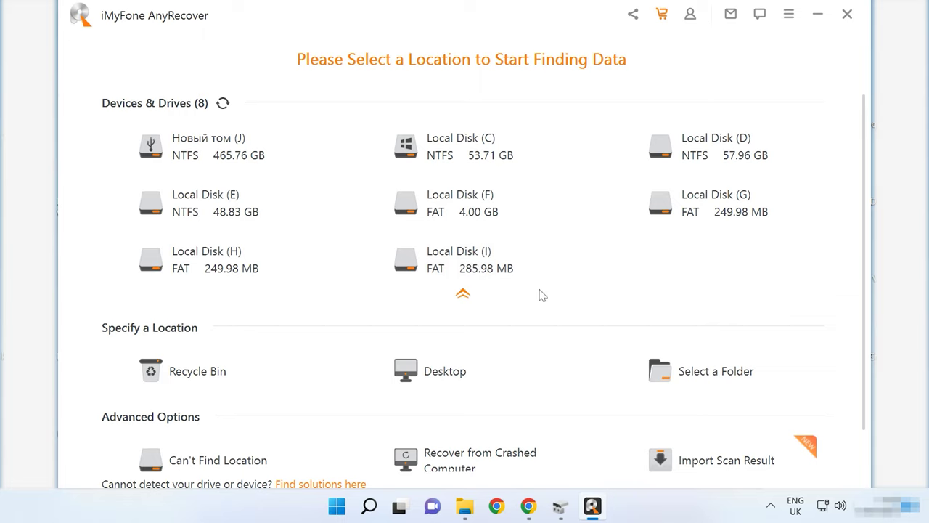
pyautogui.scroll(-1, 672, 366)
pyautogui.scroll(1, 675, 367)
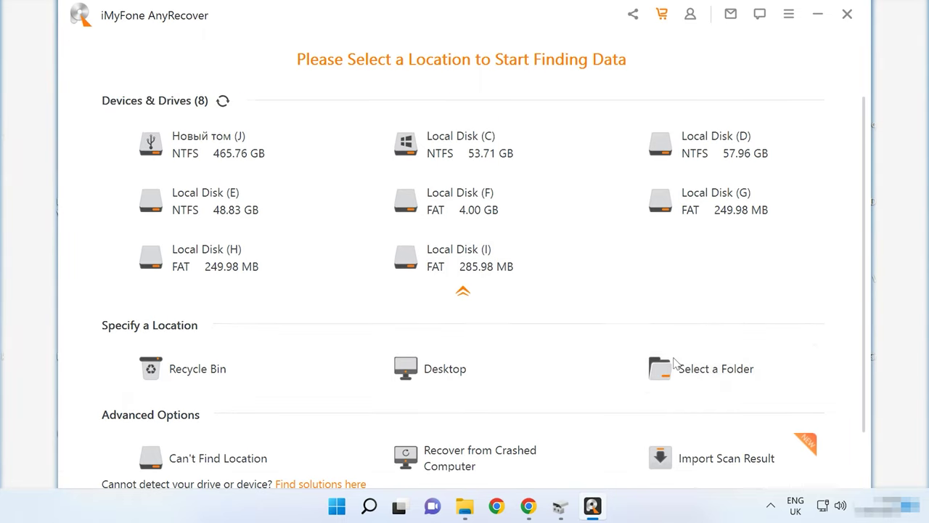
# Check which drives iMyFone AnyRecover offers when specifying a folder to scan, without starting a scan.
pyautogui.click(687, 370)
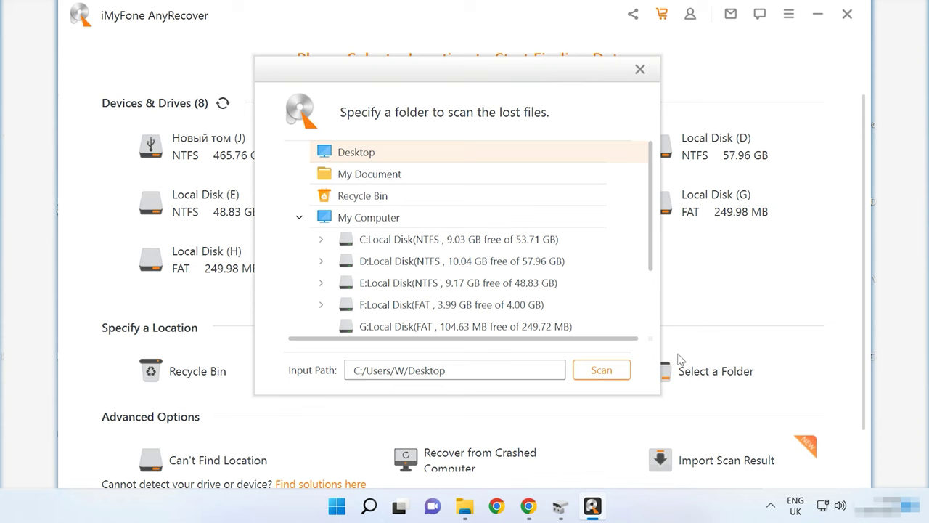
pyautogui.click(640, 71)
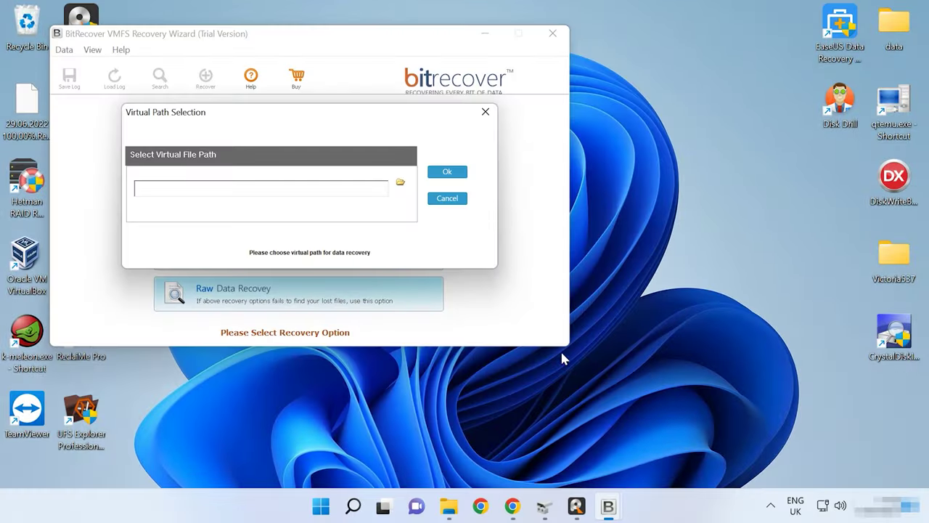
# Switch to BitRecover VMFS Recovery Wizard and load Linux_0-flat.vmdk from J:\vmfs\lin as the virtual file path.
pyautogui.click(400, 187)
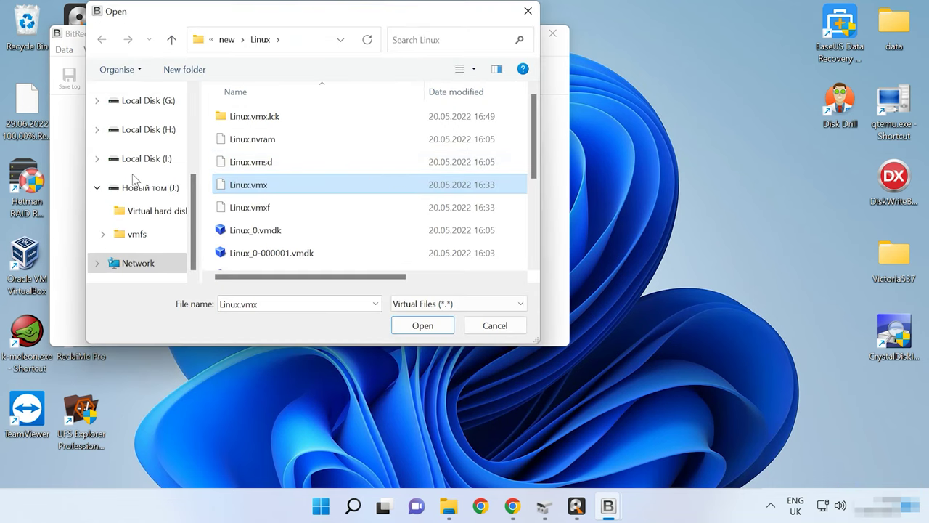
pyautogui.click(138, 234)
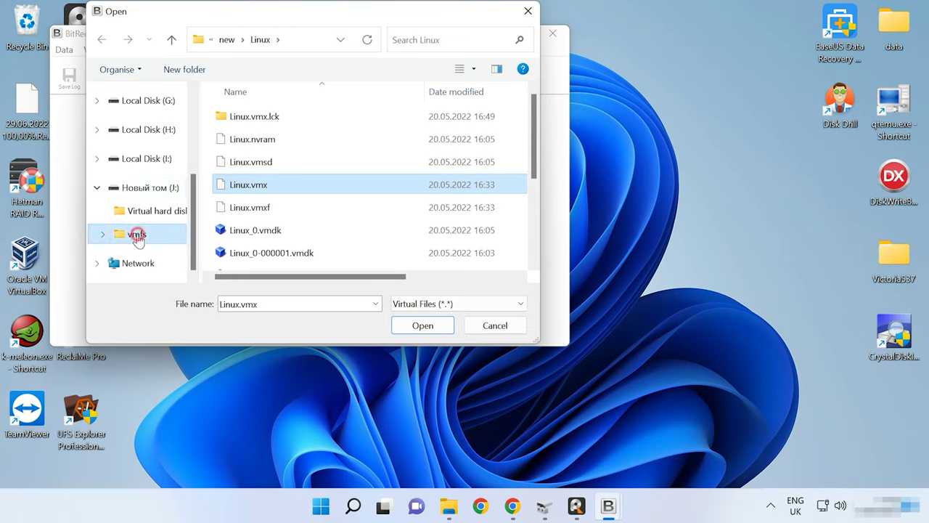
pyautogui.click(233, 118)
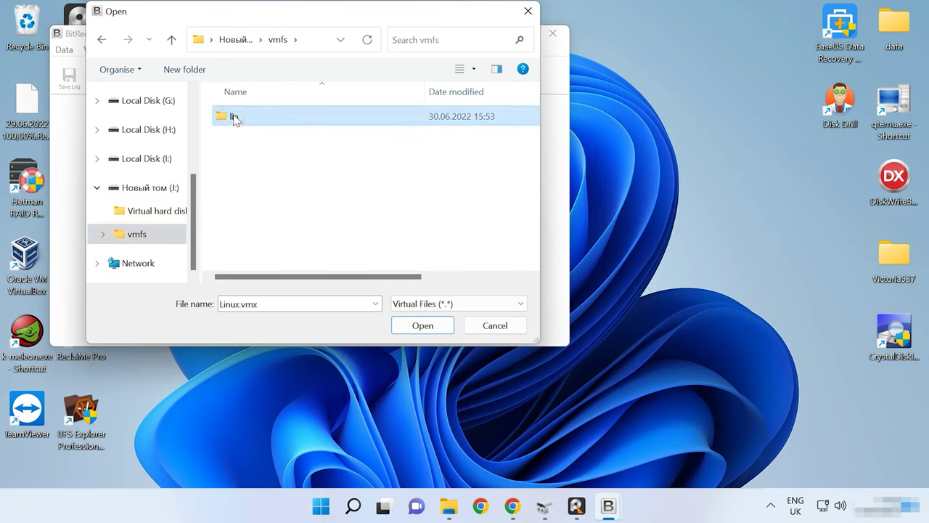
pyautogui.doubleClick(233, 118)
pyautogui.click(240, 118)
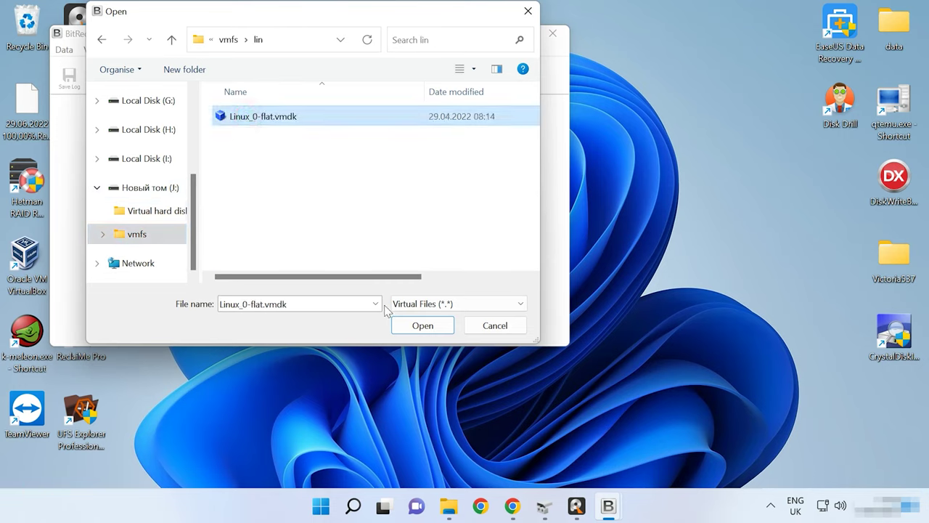
pyautogui.click(423, 326)
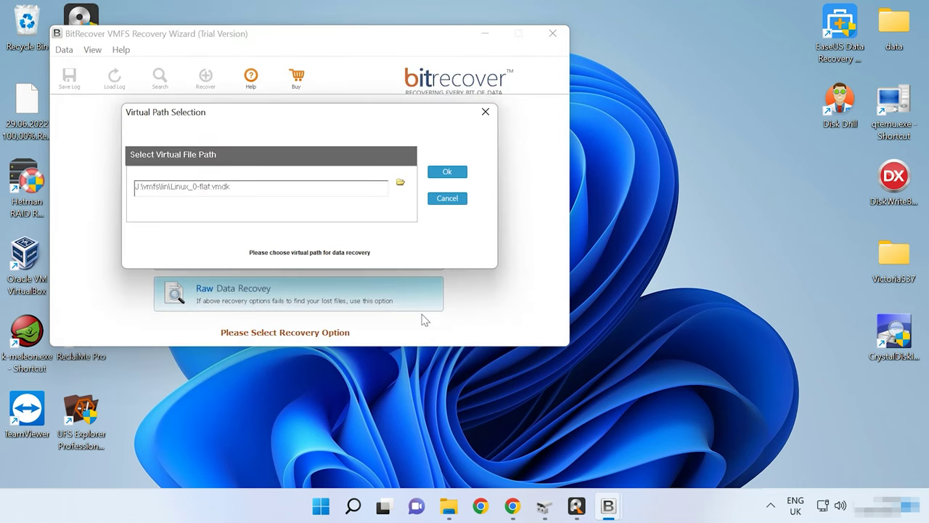
pyautogui.click(447, 172)
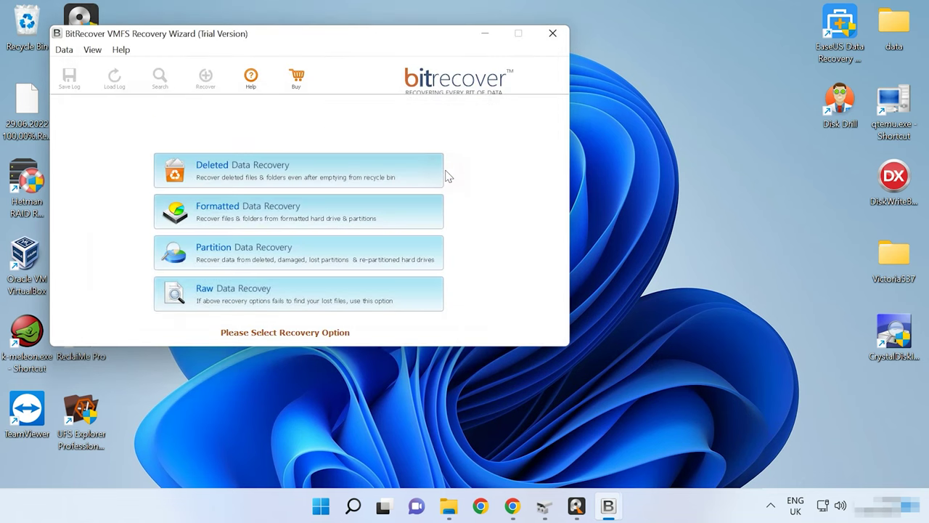
# Run Deleted Data Recovery on the virtual disk's FAT32 Partition - 1 and check the Lost folder in the results.
pyautogui.click(302, 178)
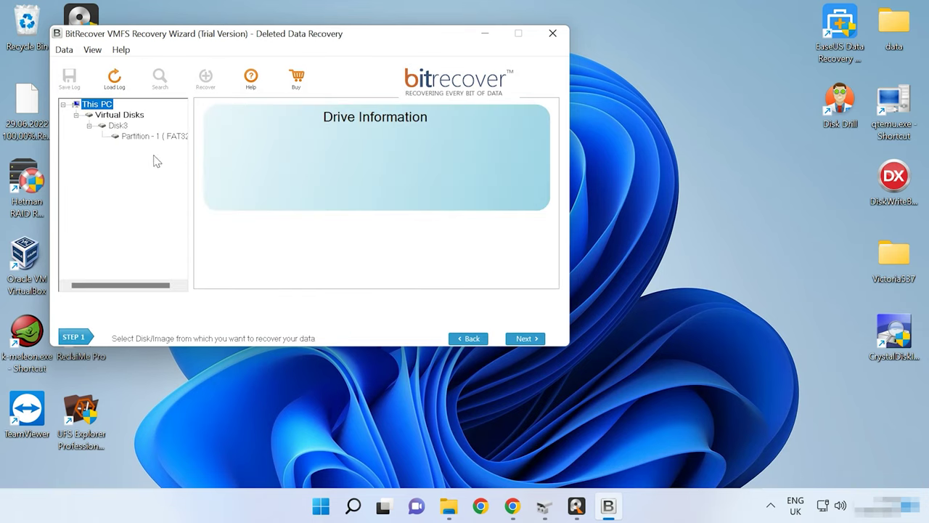
pyautogui.click(136, 138)
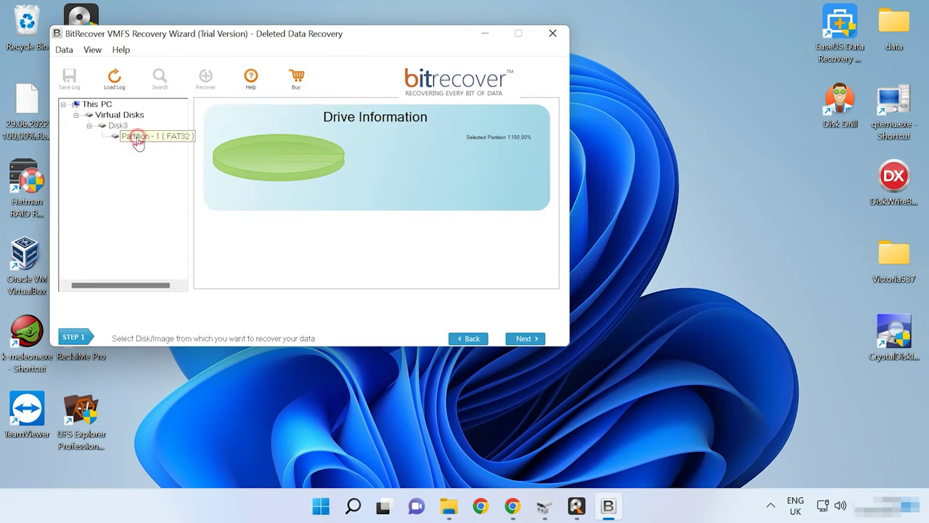
pyautogui.click(524, 339)
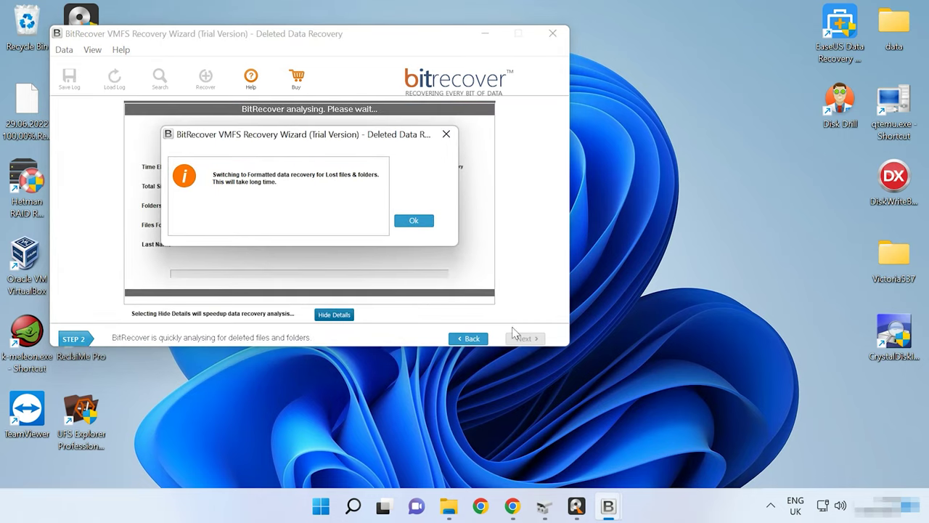
pyautogui.click(414, 221)
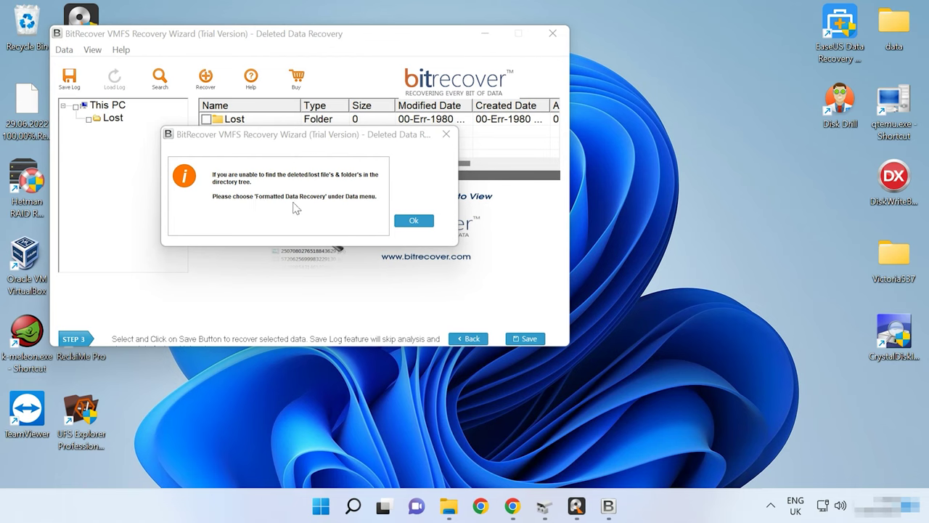
pyautogui.click(422, 221)
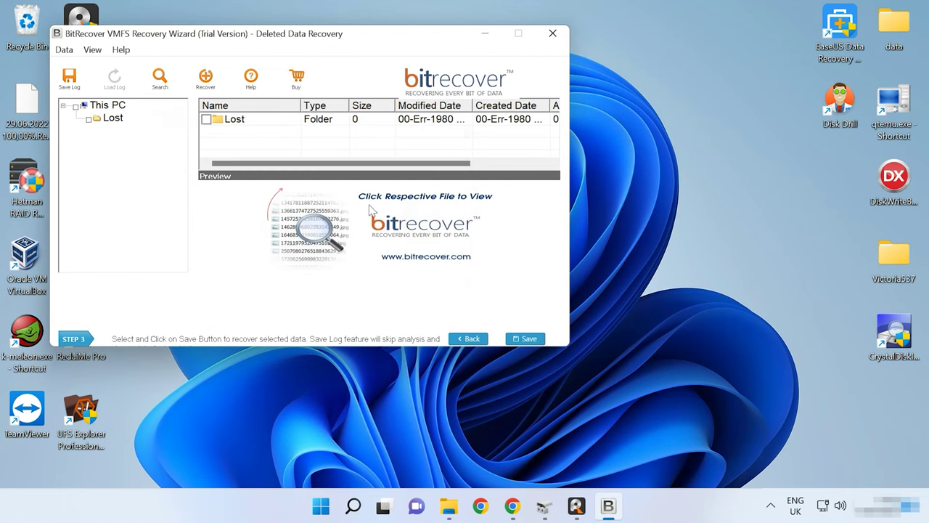
pyautogui.click(100, 118)
pyautogui.click(88, 119)
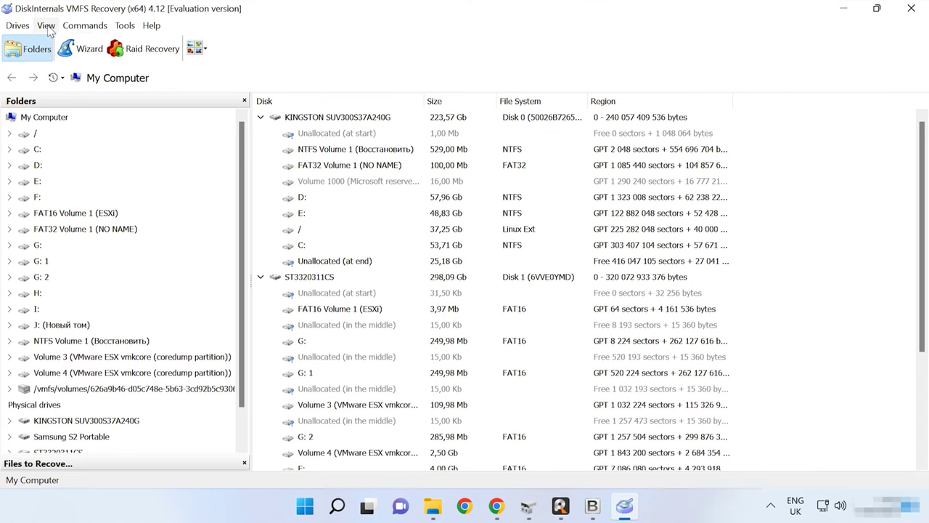
# Switch to DiskInternals VMFS Recovery and set up mounting of a container image of type VMware virtual disks (*.vmdk).
pyautogui.click(46, 27)
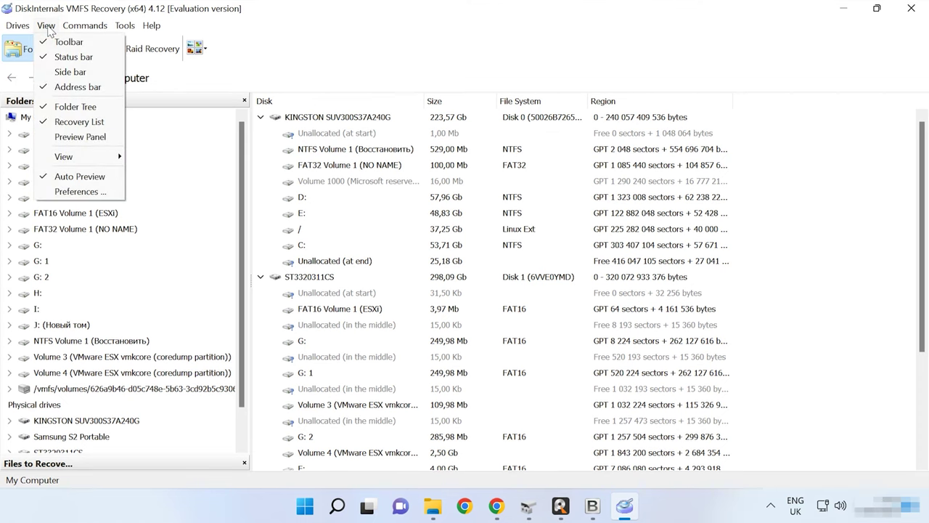
pyautogui.moveTo(23, 29)
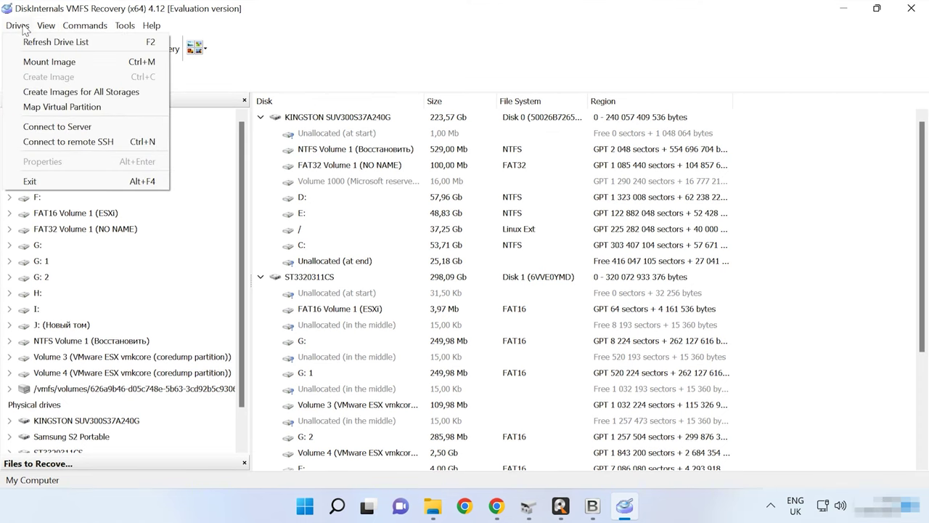
pyautogui.click(50, 63)
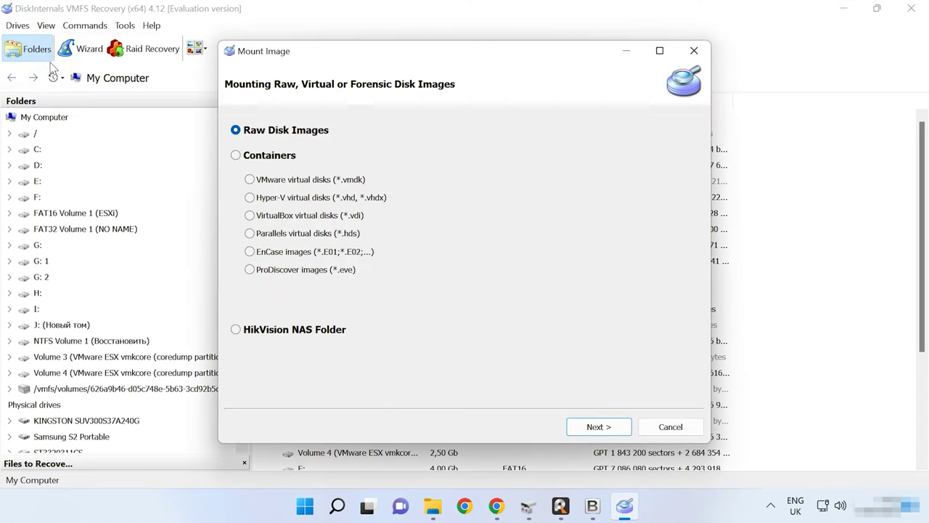
pyautogui.click(267, 157)
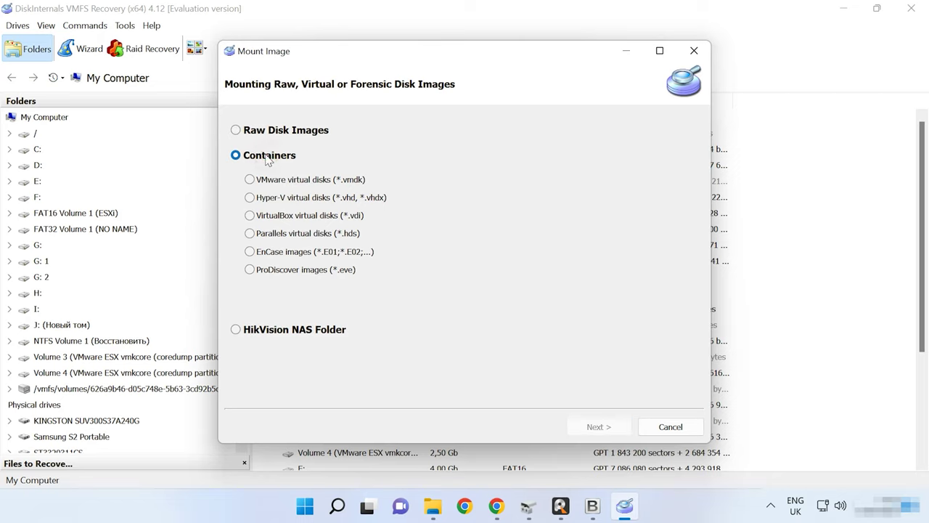
pyautogui.click(298, 181)
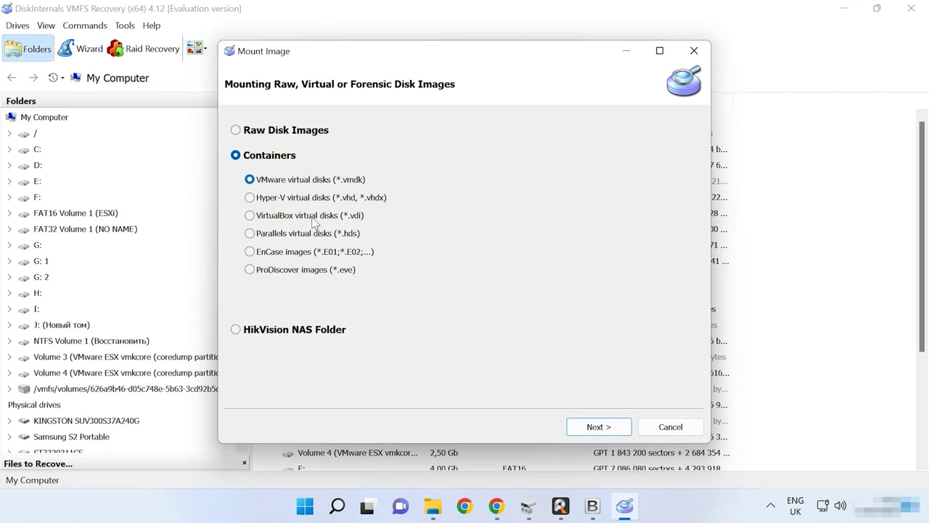
pyautogui.click(614, 430)
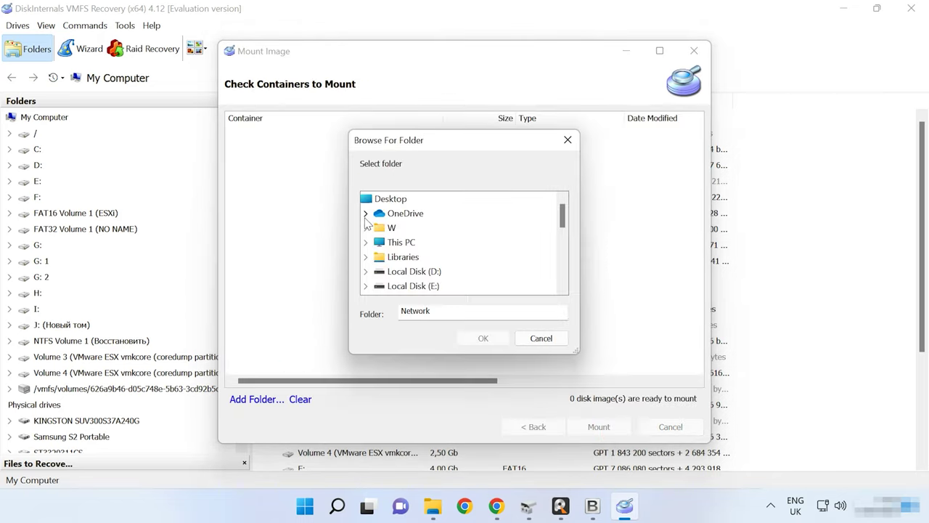
# Add the lin folder inside vmfs on drive J: and mount its Linux_0 disk image.
pyautogui.scroll(-2, 377, 247)
pyautogui.doubleClick(400, 271)
pyautogui.doubleClick(409, 285)
pyautogui.click(418, 258)
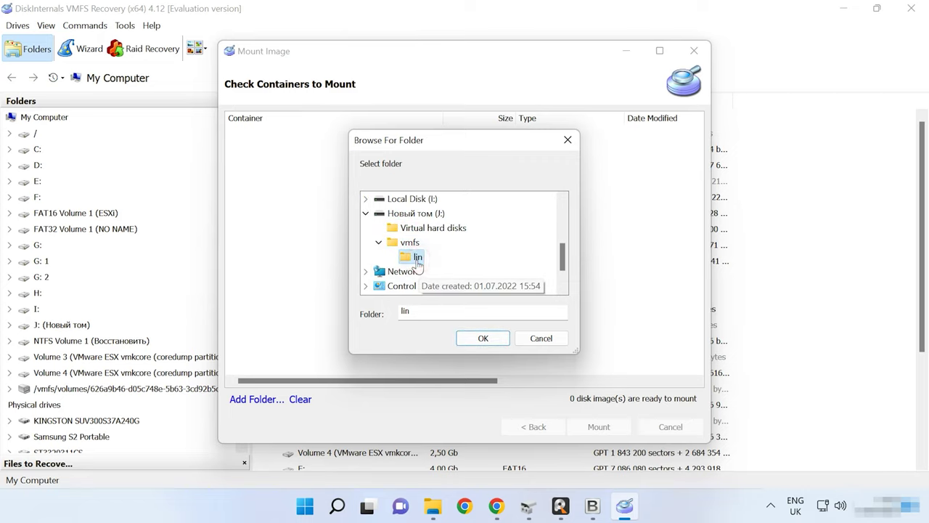
pyautogui.click(479, 337)
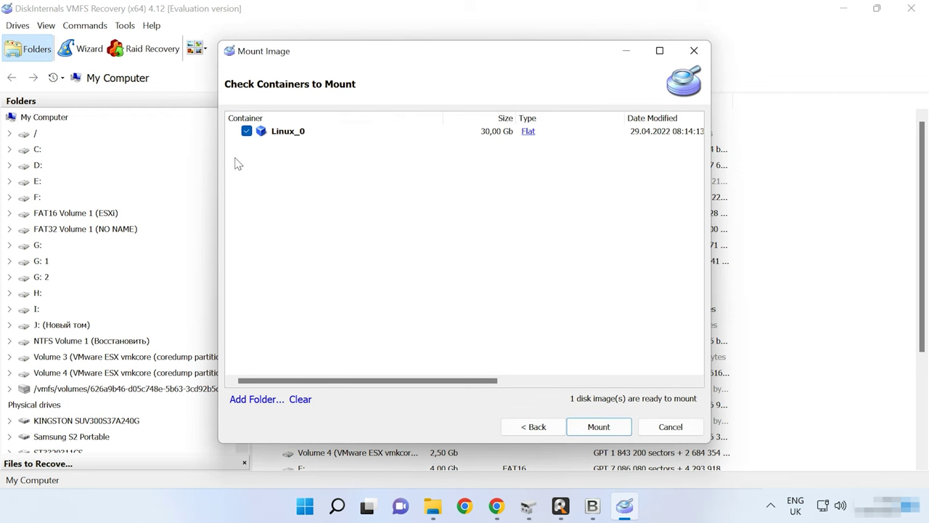
pyautogui.click(599, 427)
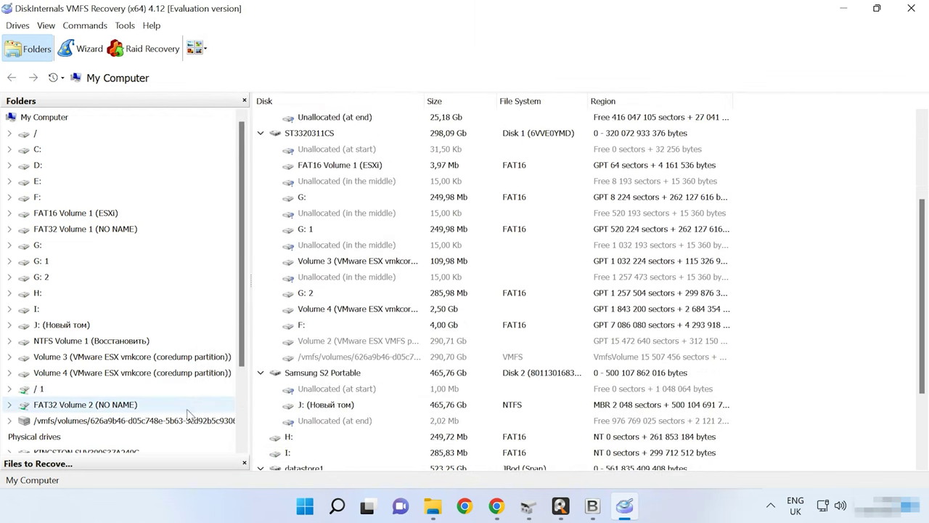
# Run a full recovery scan of the mounted Linux_0-flat.vmdk container for the Ext2/3/4 (Linux) file system.
pyautogui.scroll(-3, 203, 409)
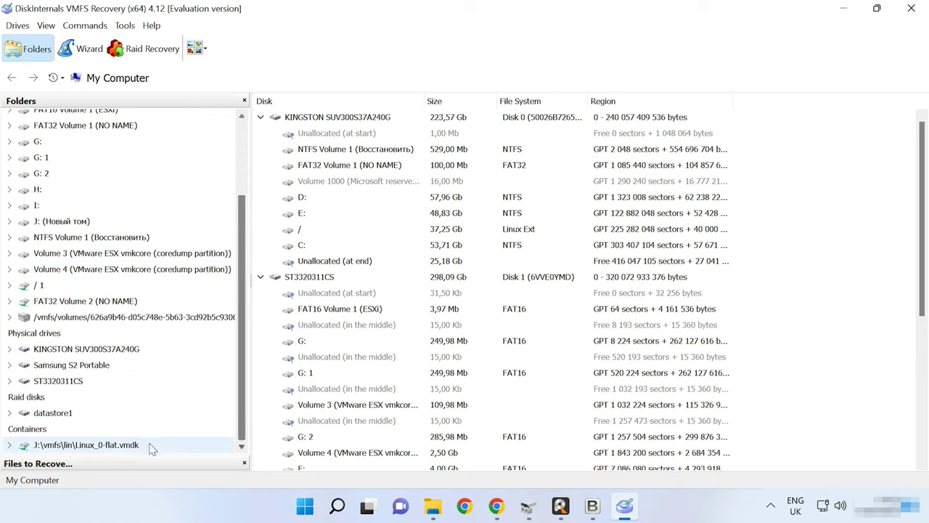
pyautogui.doubleClick(77, 445)
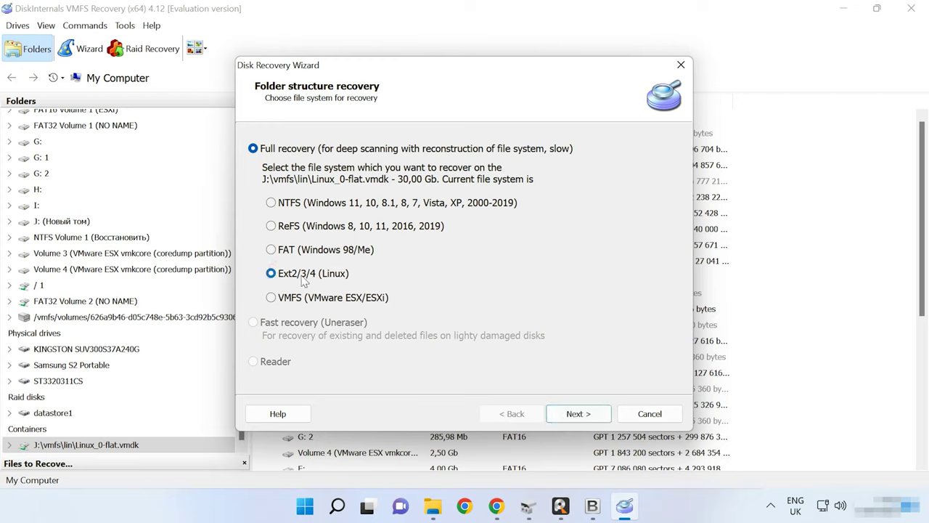
pyautogui.click(592, 412)
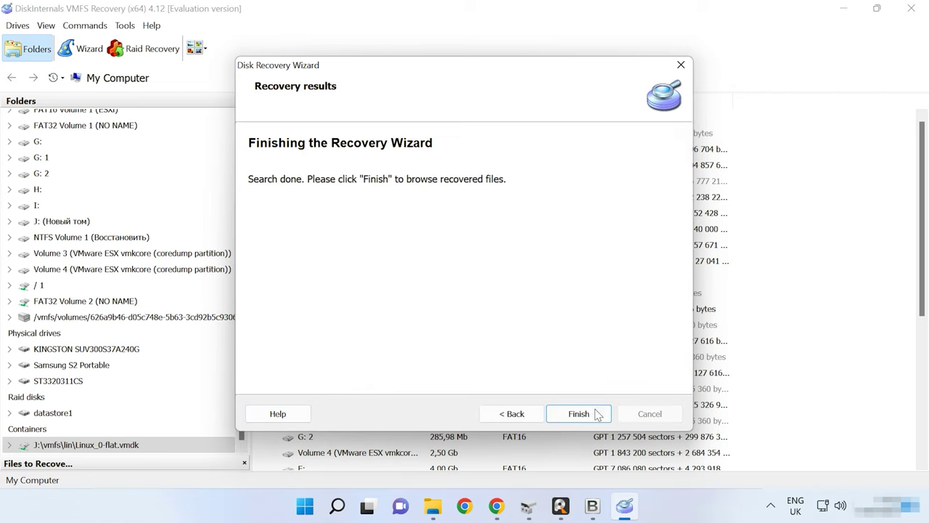
pyautogui.click(580, 417)
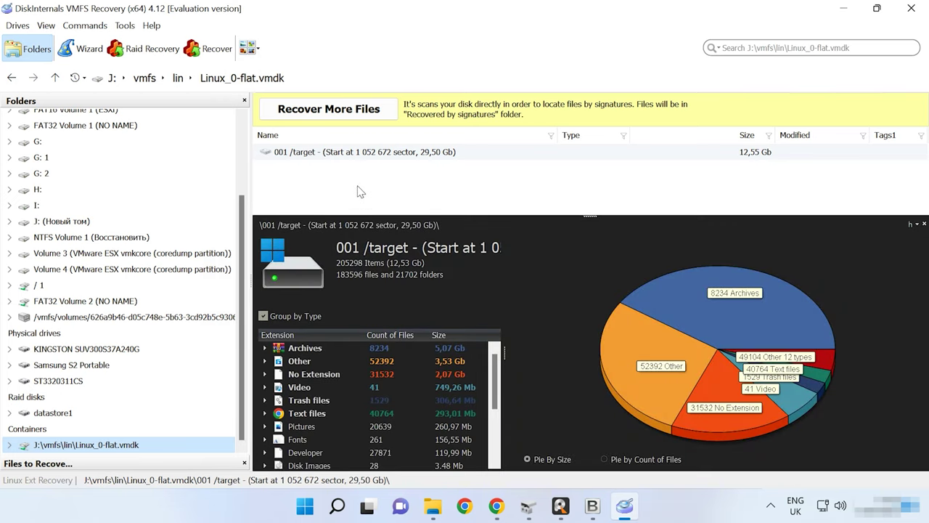
# Open the 001 /target partition in the scan results and browse to its var\data folder.
pyautogui.doubleClick(320, 153)
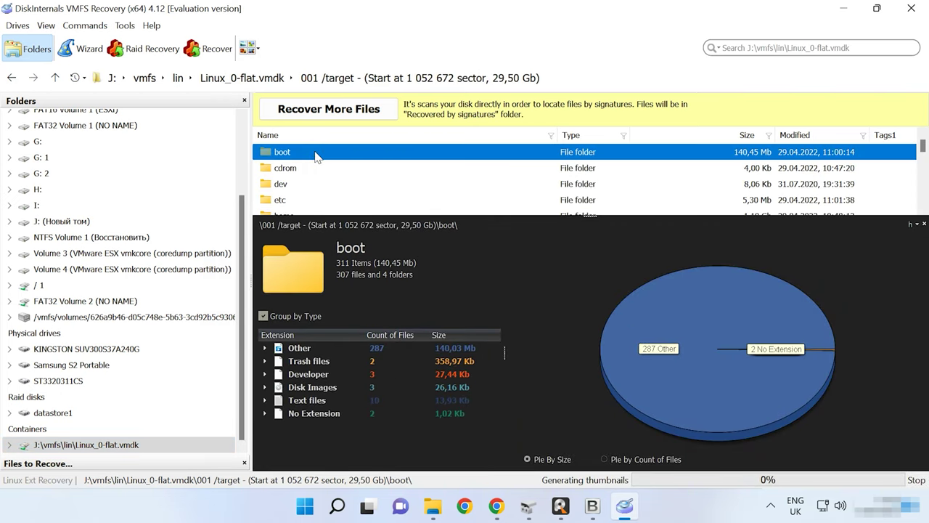
pyautogui.scroll(-1, 319, 180)
pyautogui.scroll(-5, 320, 189)
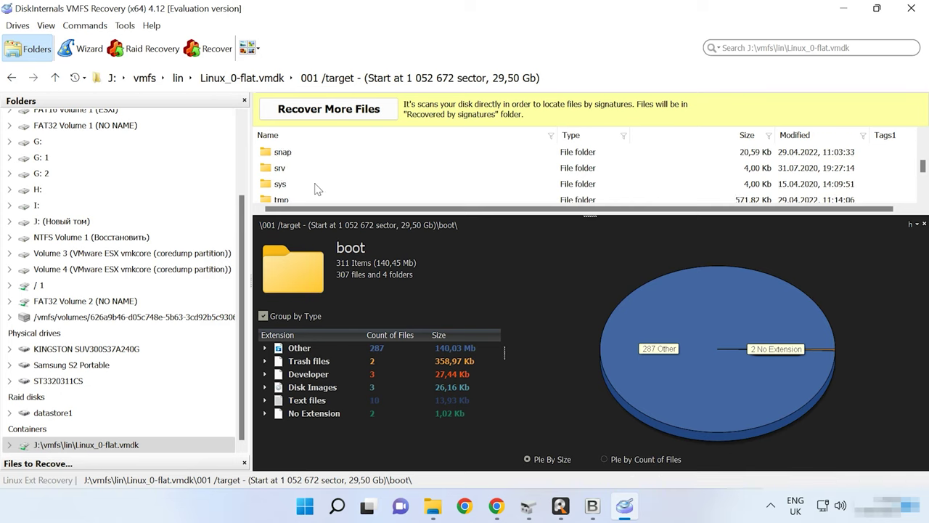
pyautogui.scroll(1, 291, 189)
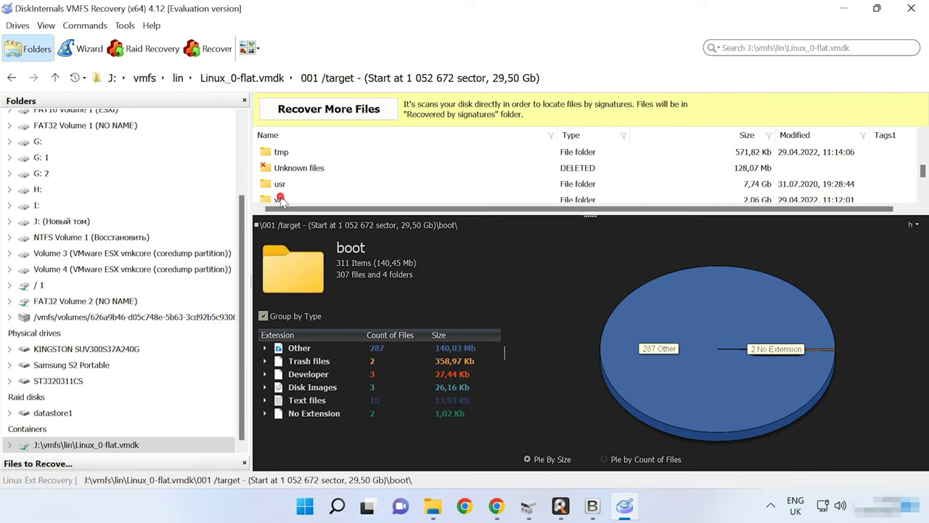
pyautogui.doubleClick(281, 200)
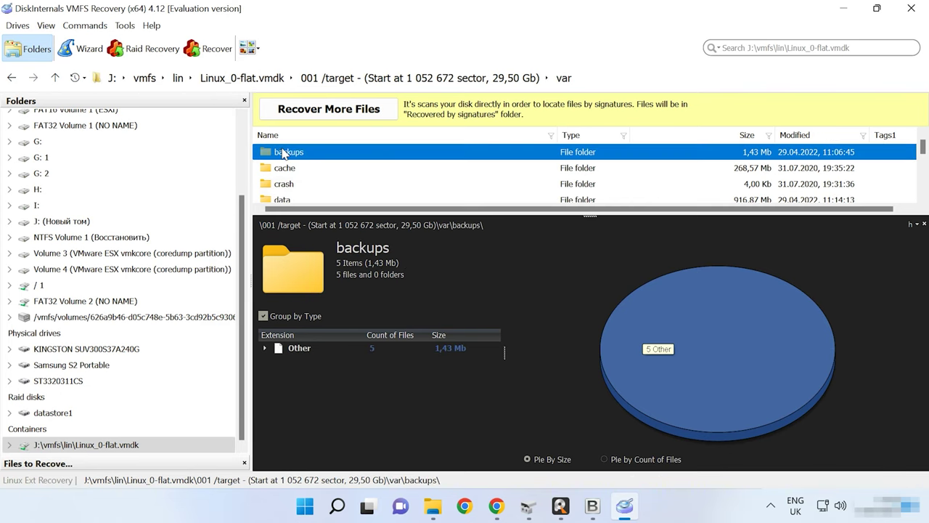
pyautogui.doubleClick(284, 199)
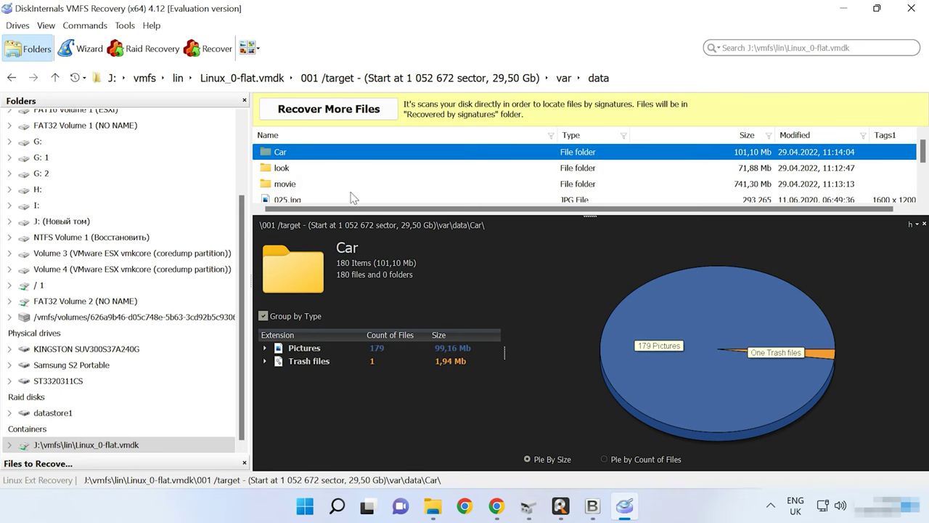
# Enlarge the file list and preview 025.jpg, 026.jpg, 027.jpg, 028.jpg and Headphones.docx in the data folder.
pyautogui.scroll(-1, 350, 197)
pyautogui.scroll(1, 352, 199)
pyautogui.moveTo(408, 217); pyautogui.dragTo(409, 371)
pyautogui.click(287, 200)
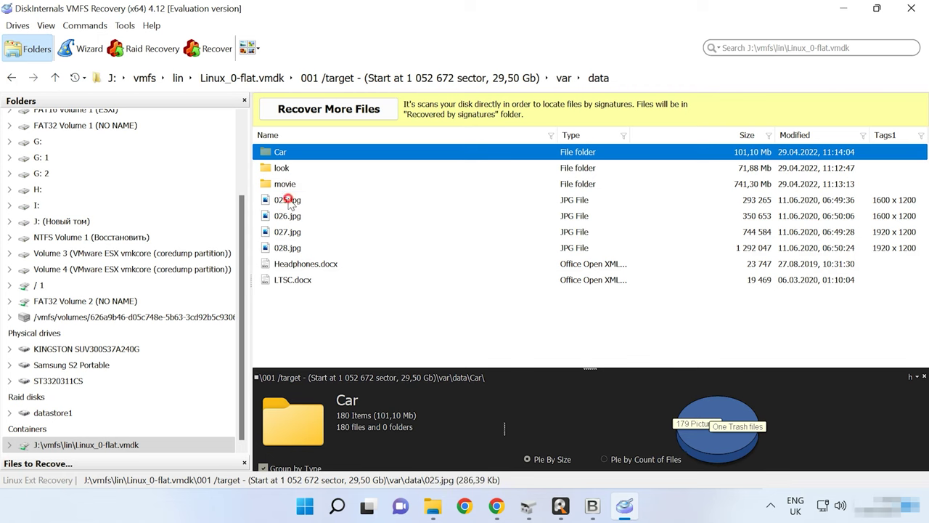
pyautogui.click(292, 218)
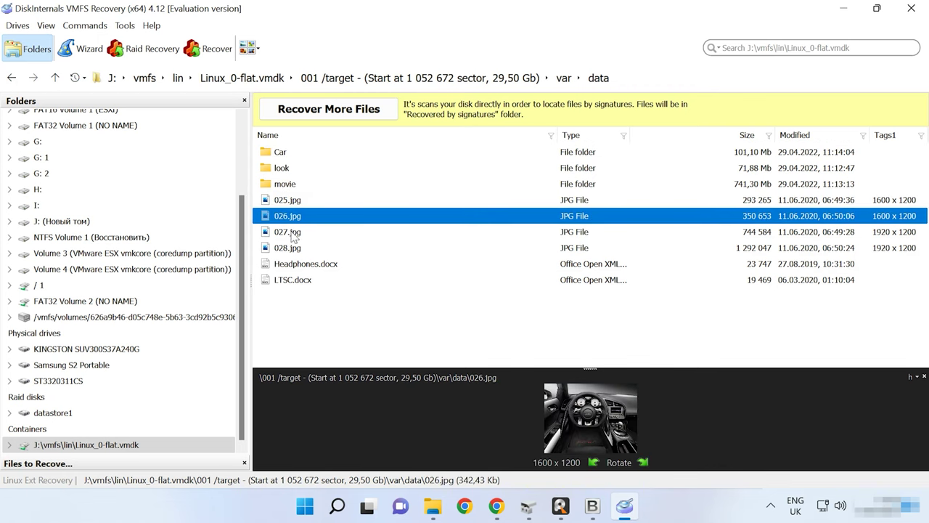
pyautogui.click(293, 233)
pyautogui.click(296, 248)
pyautogui.click(299, 266)
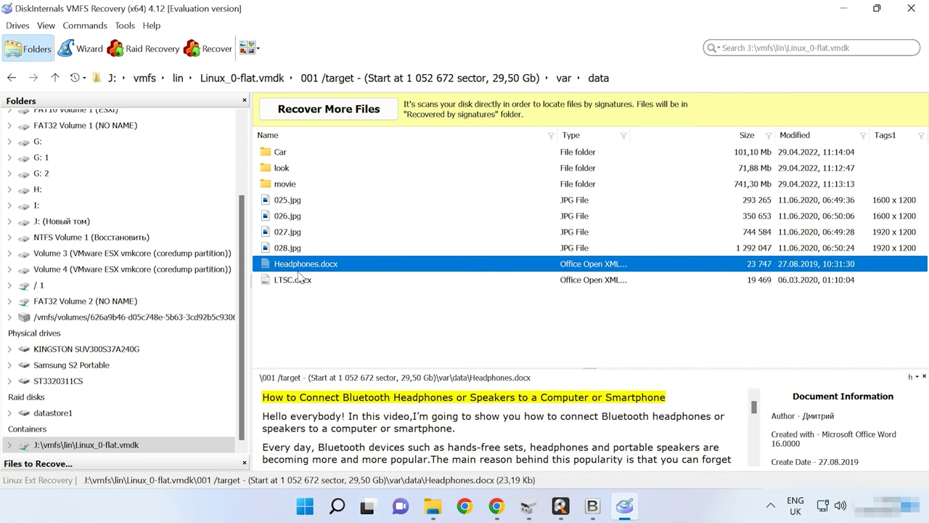
# Preview LTSC.docx, open the movie folder, and preview Baton Twirling - 31236.mp4, Baton Twirling - 31237.mp4 and Bmx - 16293.mp4.
pyautogui.click(298, 283)
pyautogui.doubleClick(285, 184)
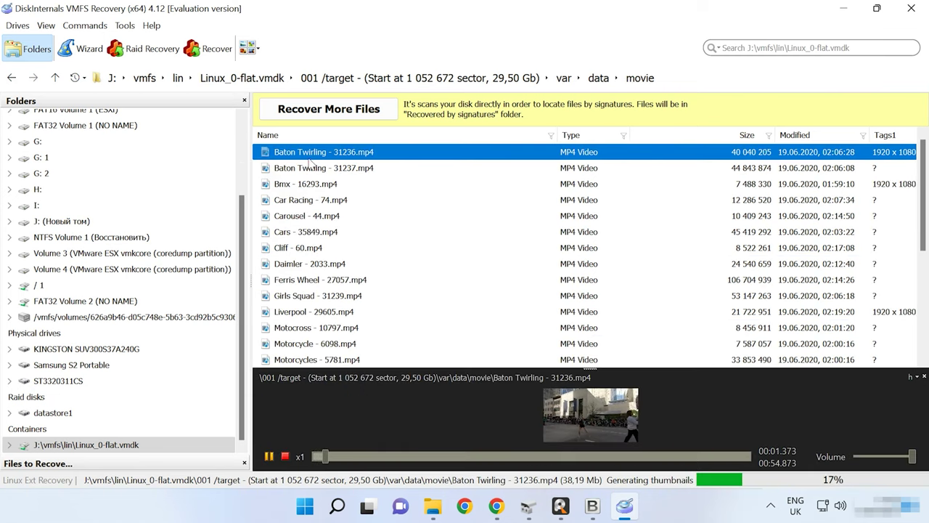
pyautogui.click(313, 169)
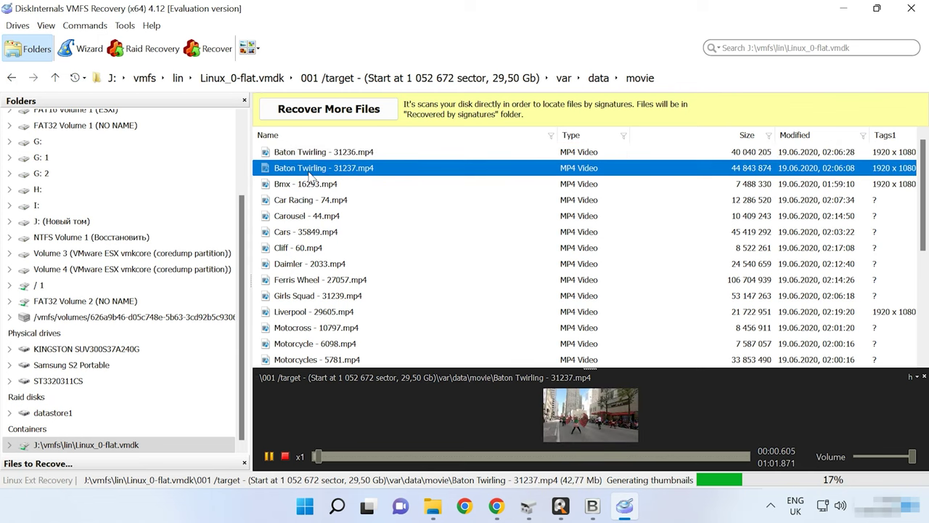
pyautogui.click(311, 186)
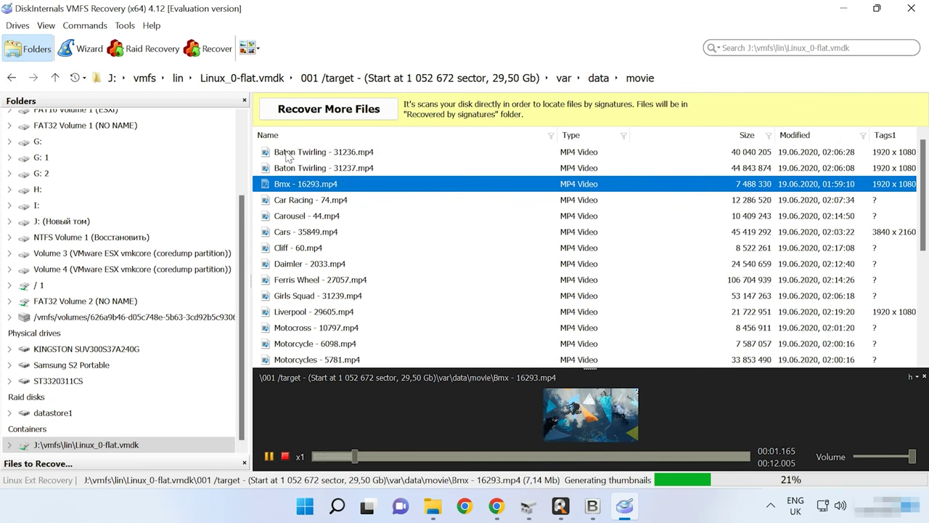
# Return to the data folder, open its Car subfolder and preview the images 011.jpg to 015.jpg.
pyautogui.click(55, 77)
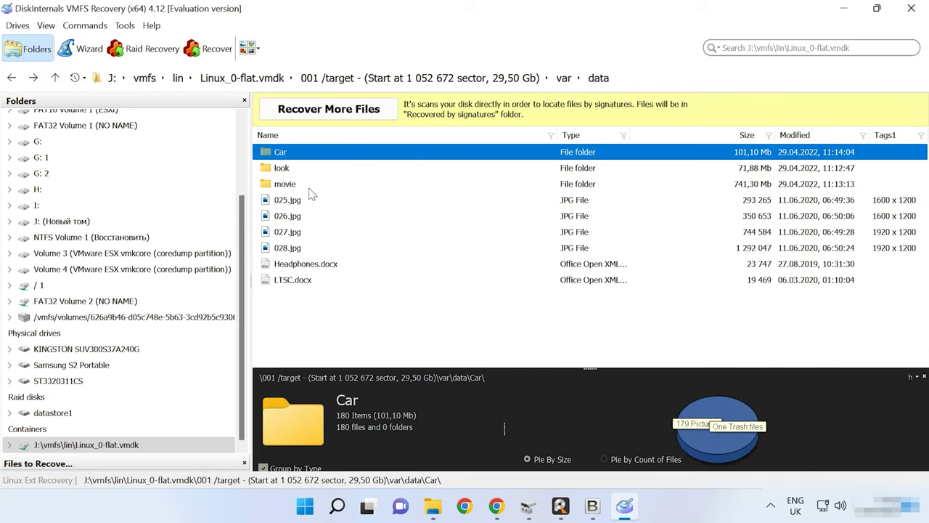
pyautogui.doubleClick(282, 154)
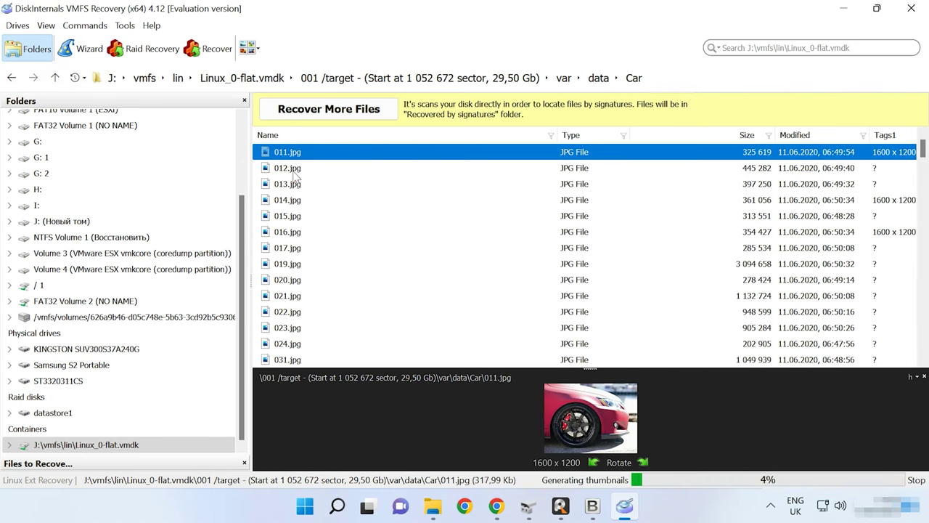
pyautogui.click(295, 169)
pyautogui.click(294, 186)
pyautogui.click(295, 201)
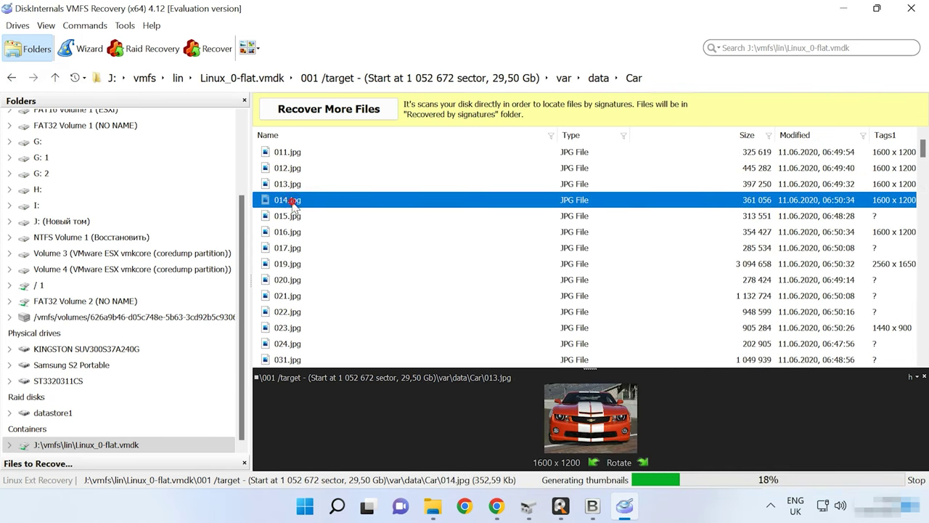
pyautogui.click(293, 216)
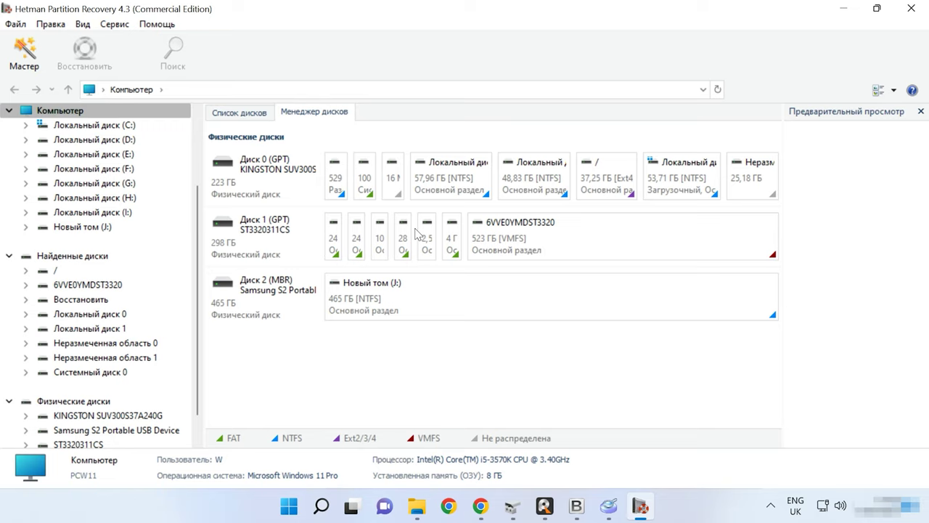
# In Hetman Partition Recovery, mount Linux_0-flat.vmdk from vmfs\lin on drive J: as a VMware Workstation / vSphere (*.vmdk) disk image.
pyautogui.click(114, 24)
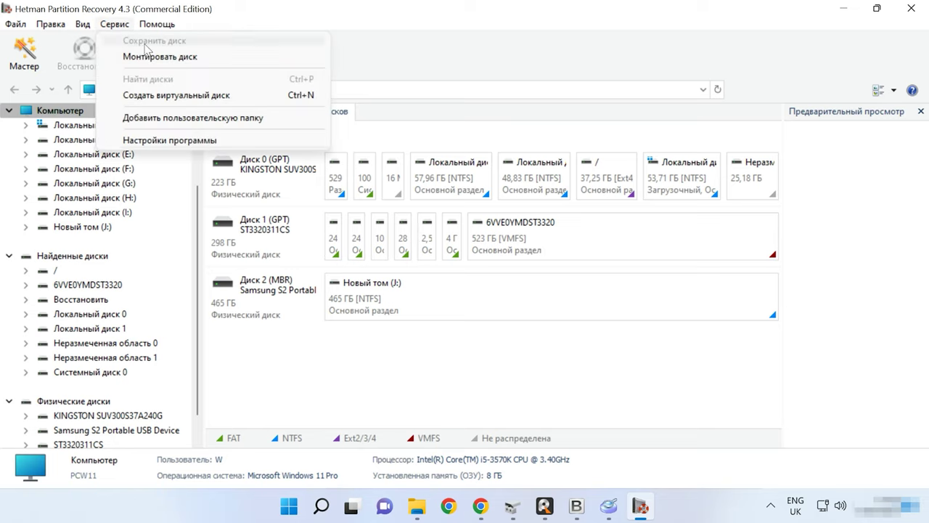
pyautogui.click(163, 61)
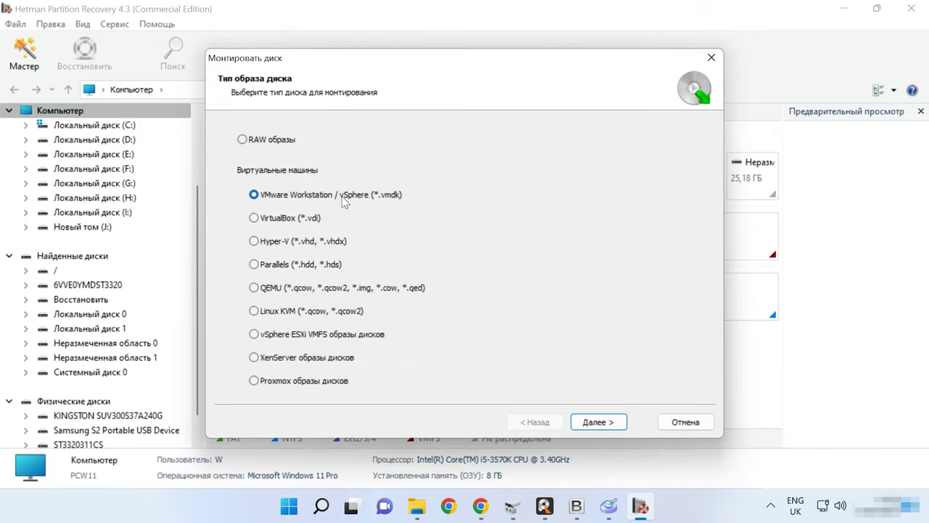
pyautogui.click(597, 423)
pyautogui.scroll(-2, 443, 392)
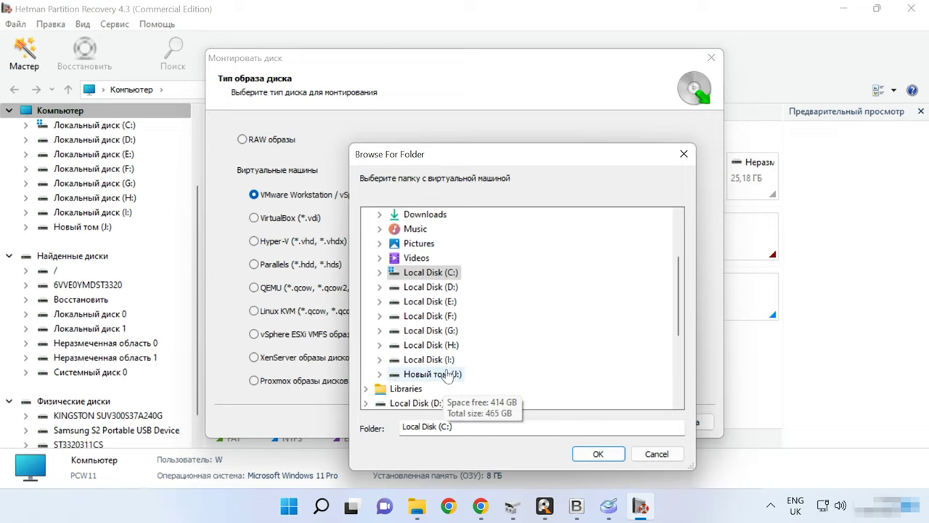
pyautogui.click(449, 376)
pyautogui.click(449, 387)
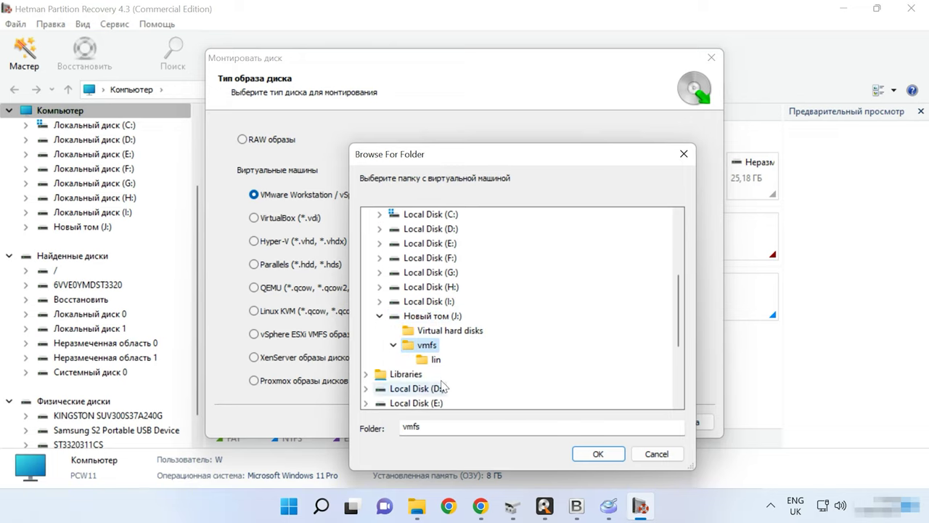
pyautogui.click(435, 360)
pyautogui.click(602, 456)
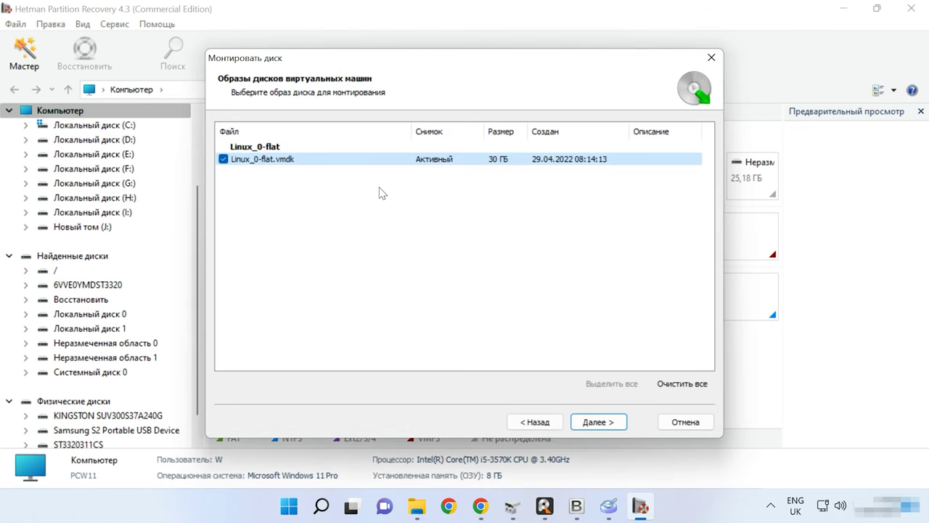
pyautogui.click(597, 422)
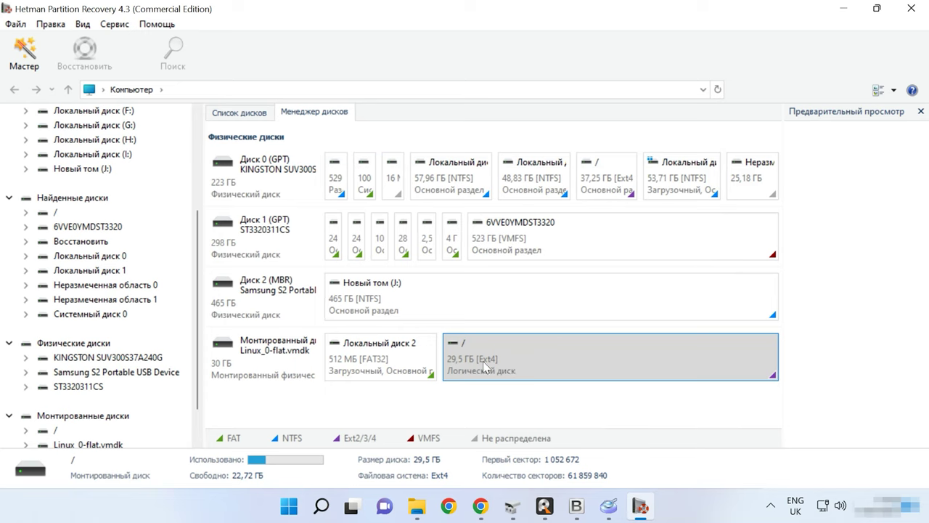
# Run a quick scan of the Ext4 partition on the mounted Linux_0-flat.vmdk disk and open its contents.
pyautogui.rightClick(586, 361)
pyautogui.click(629, 228)
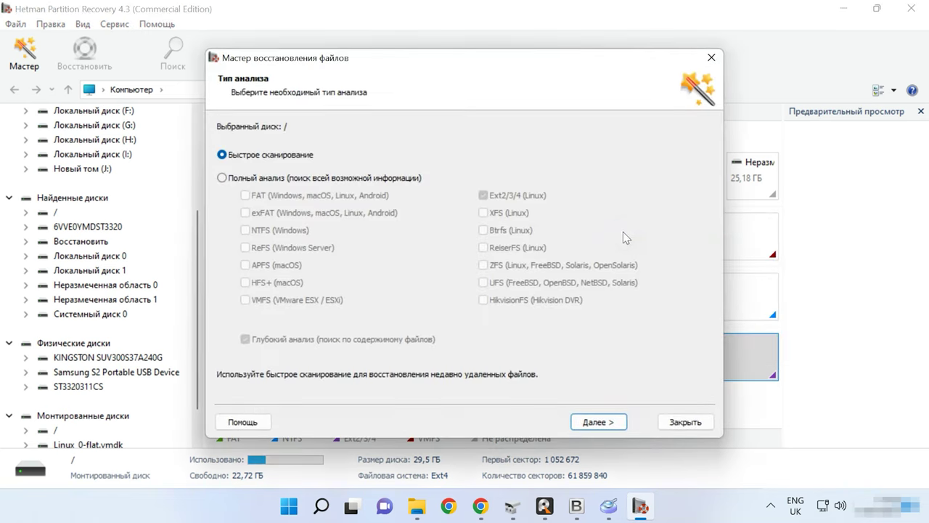
pyautogui.click(600, 424)
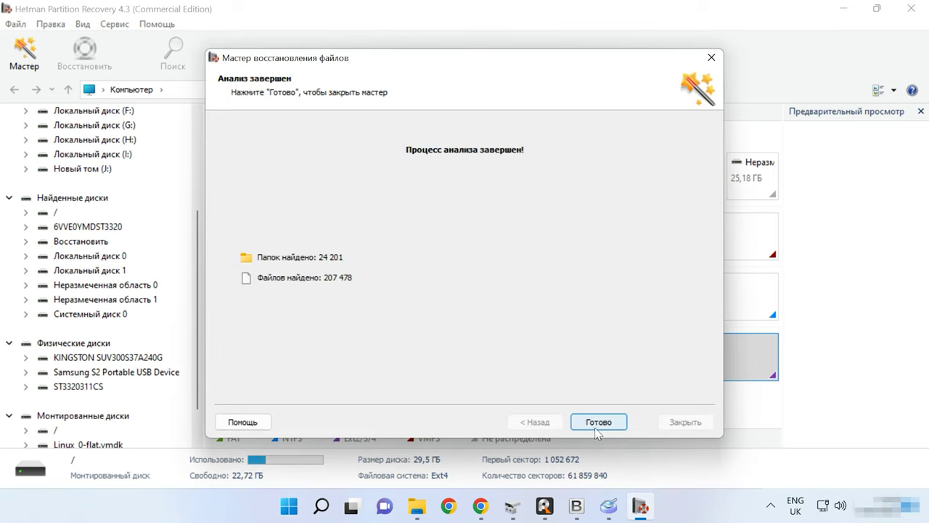
pyautogui.click(599, 427)
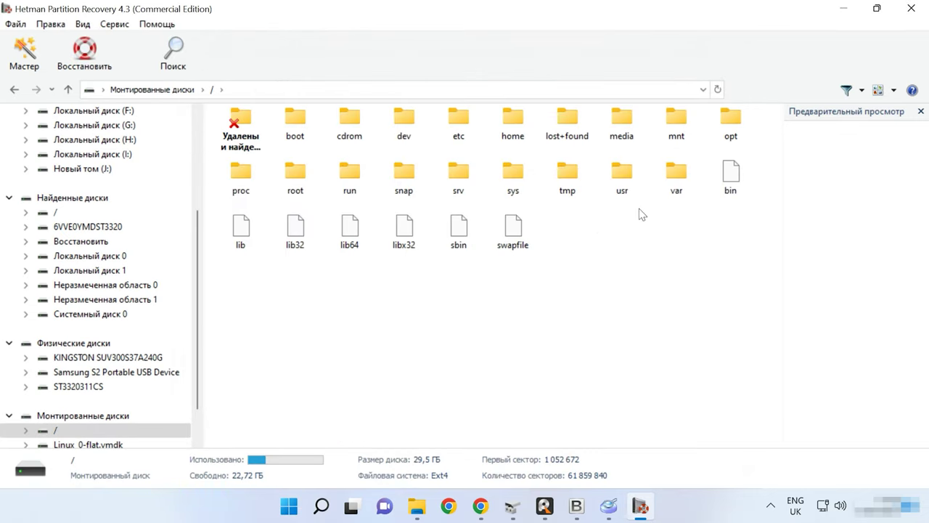
# Browse to the var\data folder of the scanned partition and show its contents as large thumbnails.
pyautogui.doubleClick(681, 174)
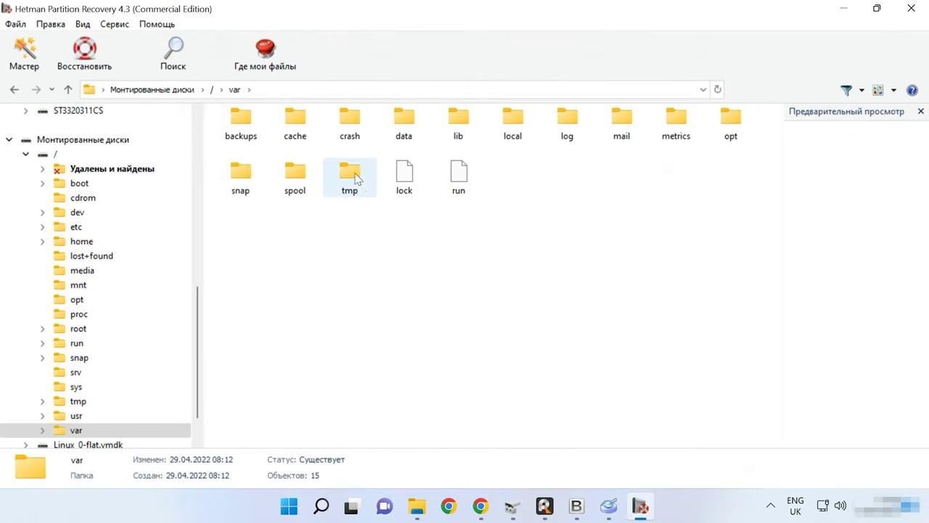
pyautogui.doubleClick(406, 135)
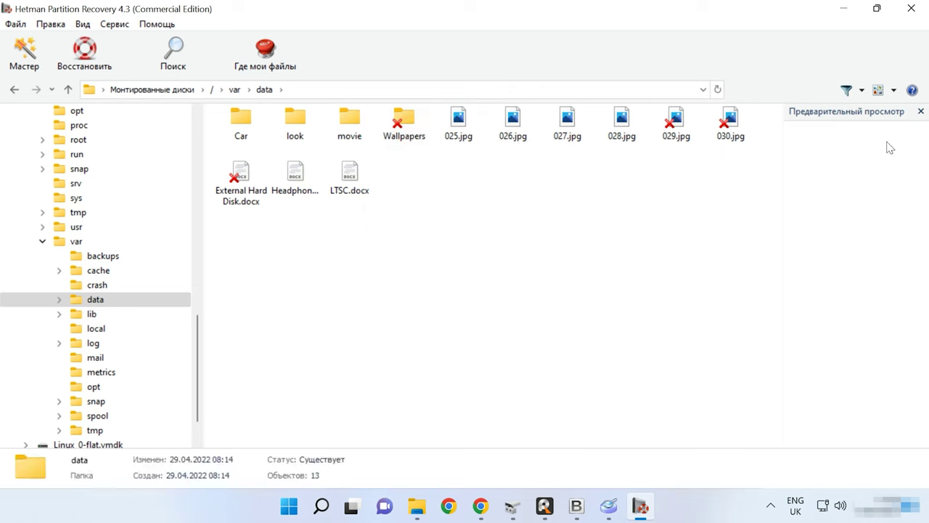
pyautogui.click(894, 90)
pyautogui.click(843, 124)
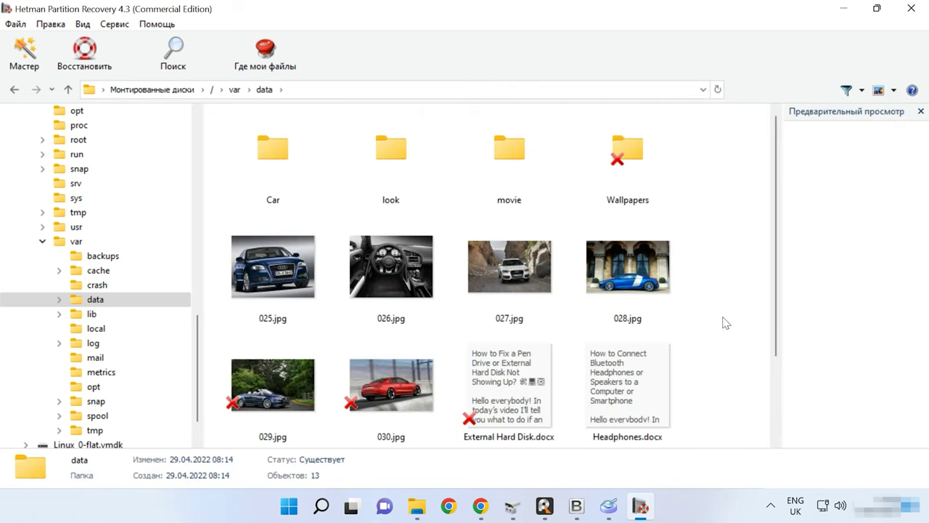
# Preview 025.jpg, 026.jpg, the deleted images 029.jpg and 030.jpg, and the deleted document External Hard Disk.docx.
pyautogui.click(293, 295)
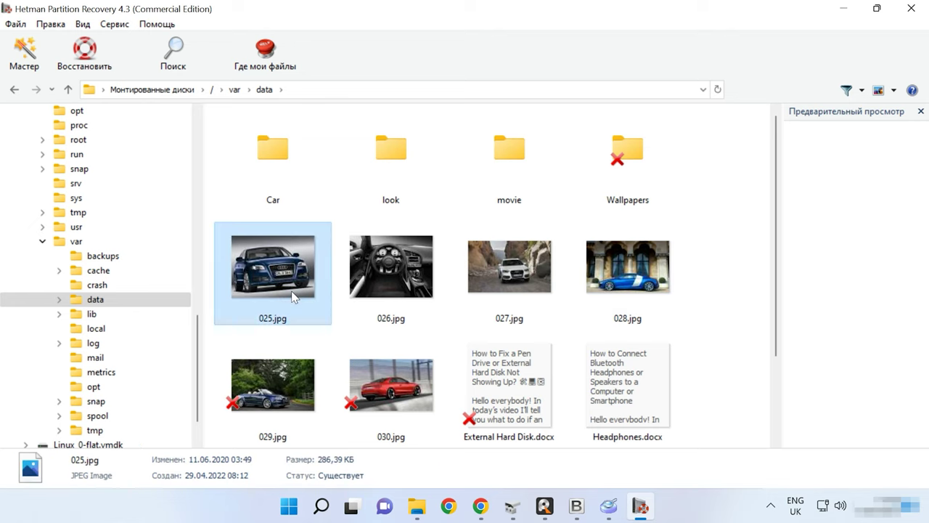
pyautogui.click(408, 296)
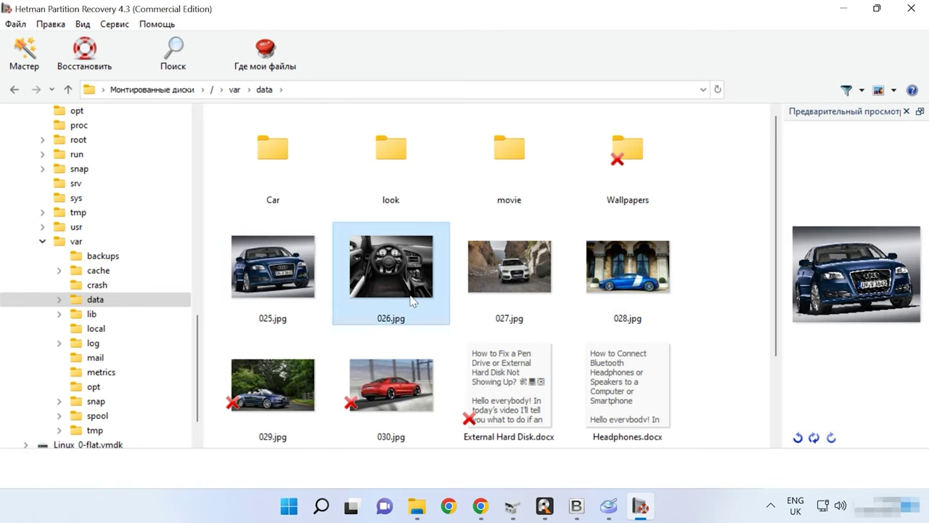
pyautogui.click(296, 383)
pyautogui.click(378, 385)
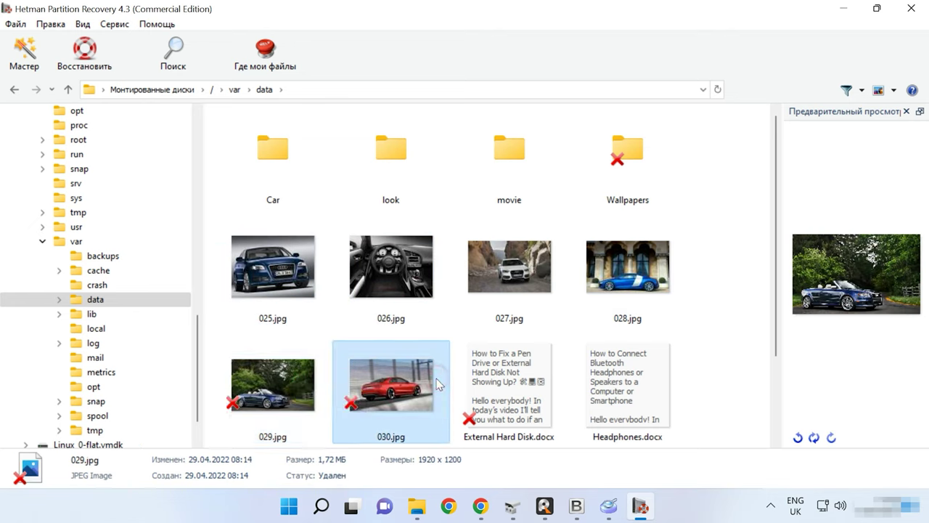
pyautogui.click(536, 379)
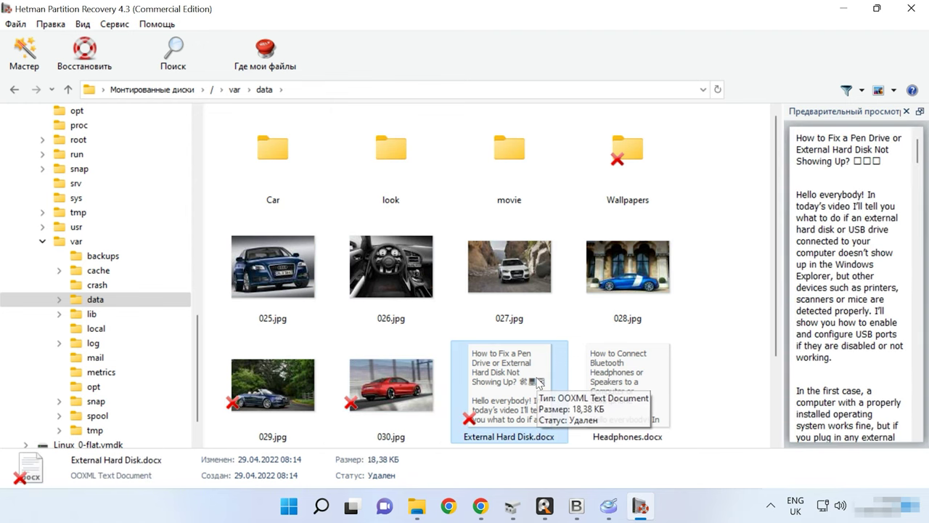
pyautogui.scroll(-2, 537, 383)
pyautogui.scroll(2, 539, 383)
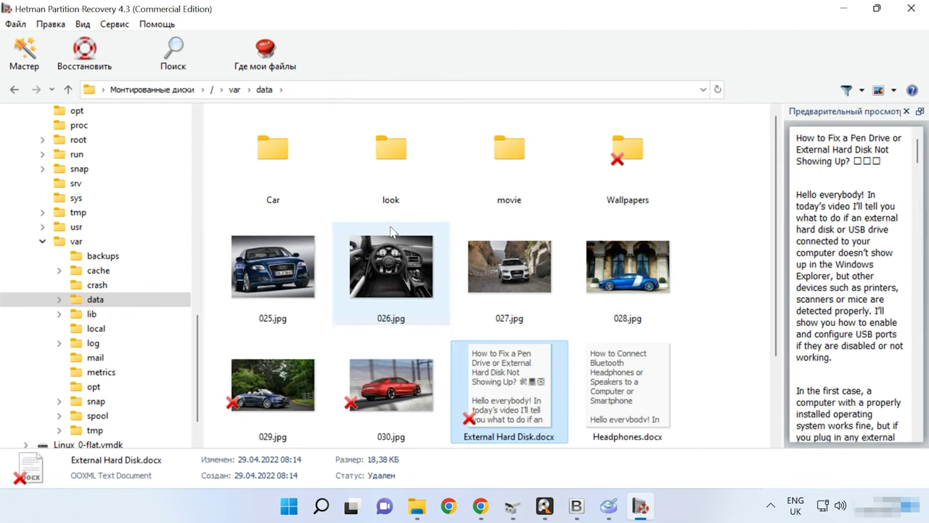
# Look through the image thumbnails in the deleted Wallpapers folder and in the Car folder, returning to data.
pyautogui.doubleClick(619, 180)
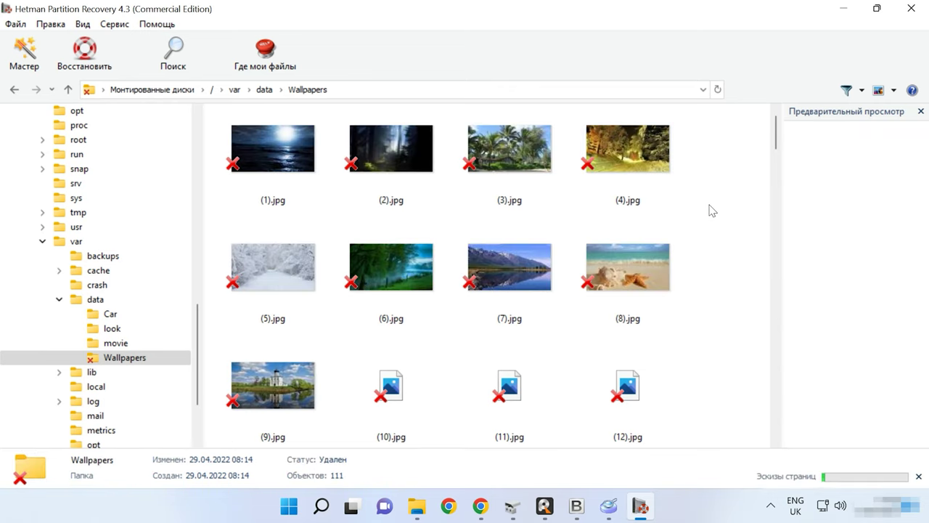
pyautogui.scroll(-3, 704, 209)
pyautogui.scroll(-3, 709, 205)
pyautogui.scroll(-6, 709, 205)
pyautogui.scroll(-9, 712, 211)
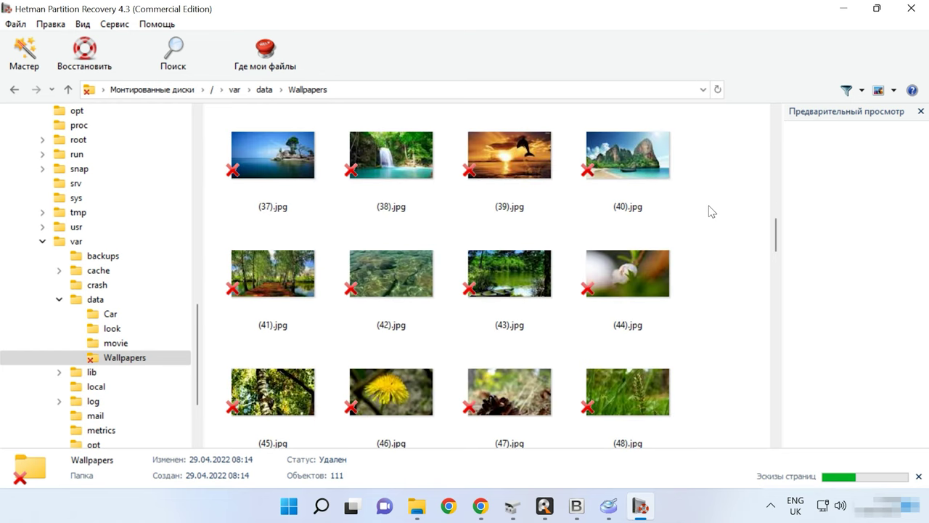
pyautogui.scroll(-4, 712, 211)
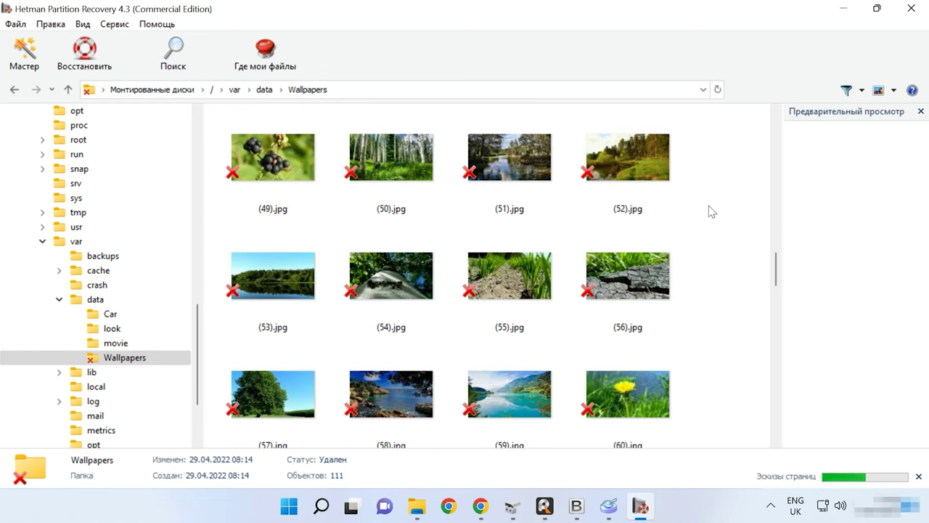
pyautogui.scroll(-9, 711, 211)
pyautogui.scroll(-18, 712, 211)
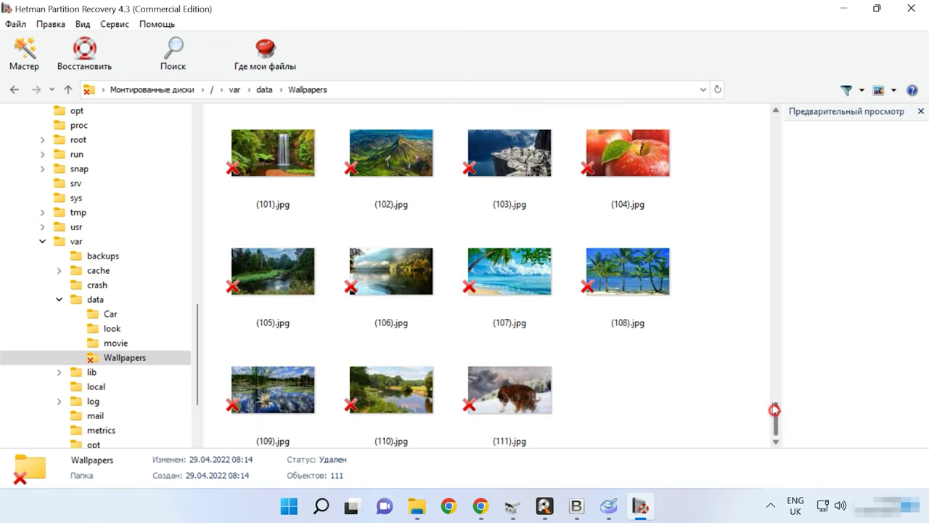
pyautogui.moveTo(775, 411); pyautogui.dragTo(768, 87)
pyautogui.click(68, 89)
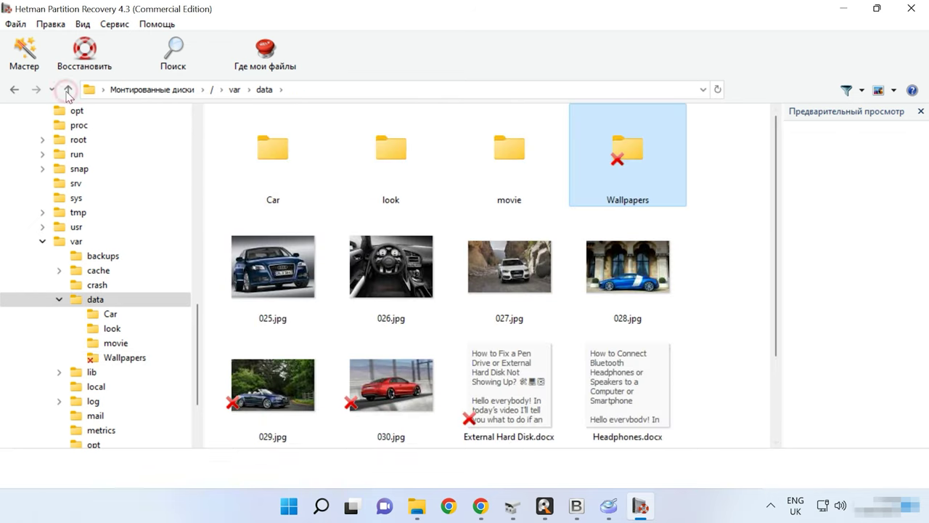
pyautogui.doubleClick(267, 154)
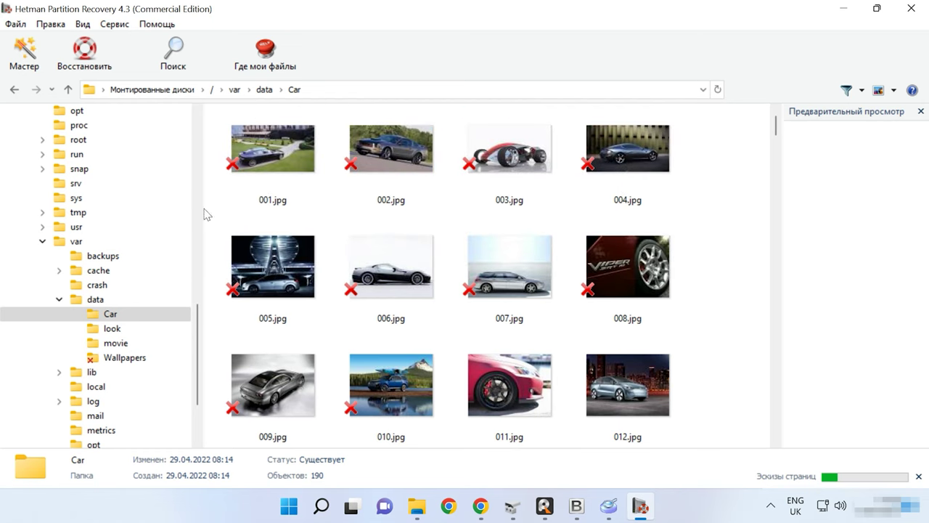
pyautogui.click(67, 90)
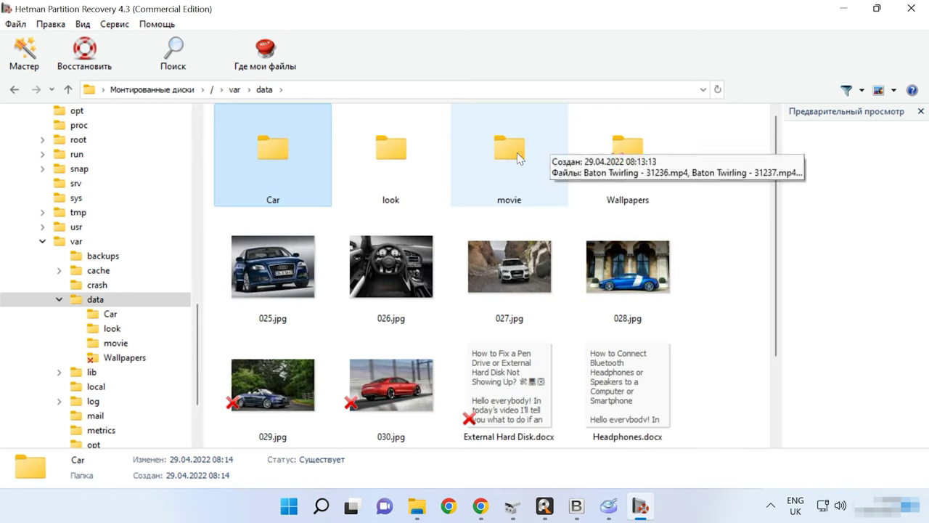
# Open the movie folder and play Baton Twirling - 31236.mp4 in the preview, skipping ahead to about 16 seconds.
pyautogui.doubleClick(517, 159)
pyautogui.click(263, 175)
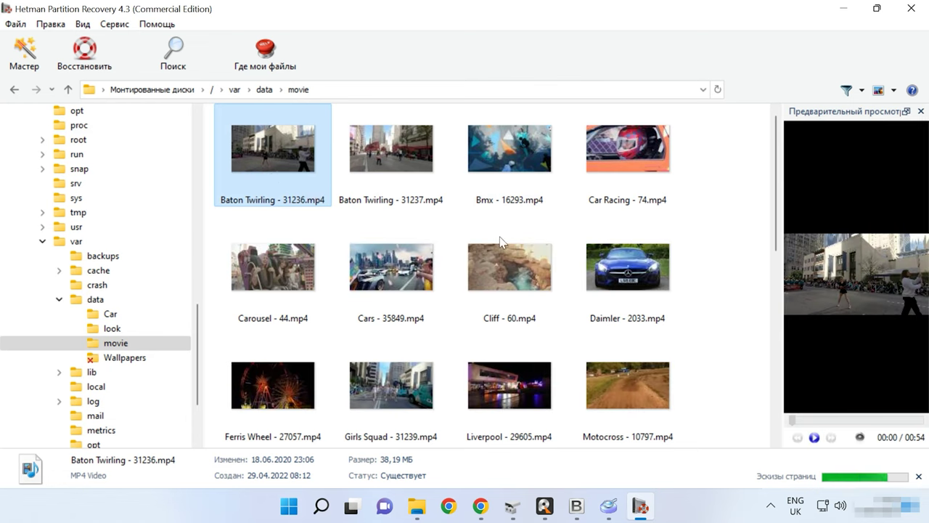
pyautogui.click(816, 438)
pyautogui.click(831, 420)
# Play Baton Twirling - 31237.mp4 in the preview, skipping to about 15 seconds, play Bmx - 16293.mp4, and return to the parent folder.
pyautogui.click(381, 180)
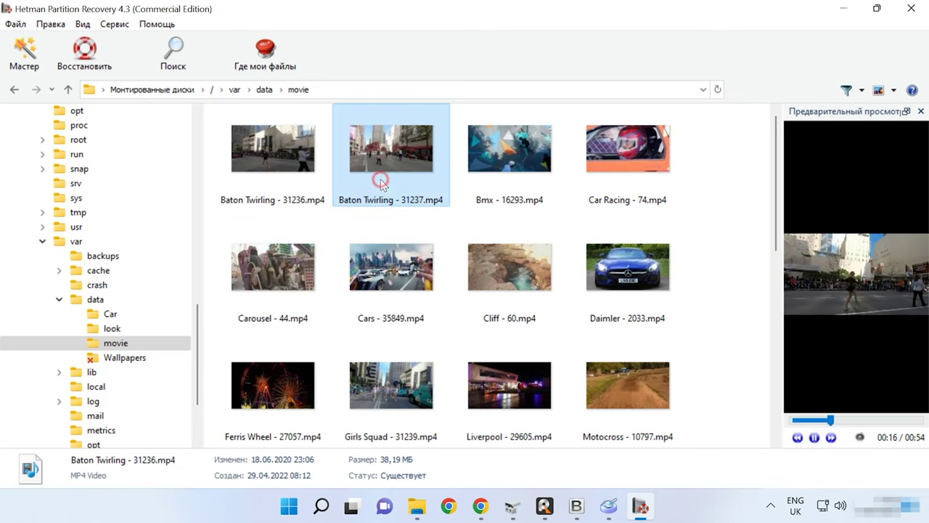
pyautogui.click(815, 437)
pyautogui.click(824, 421)
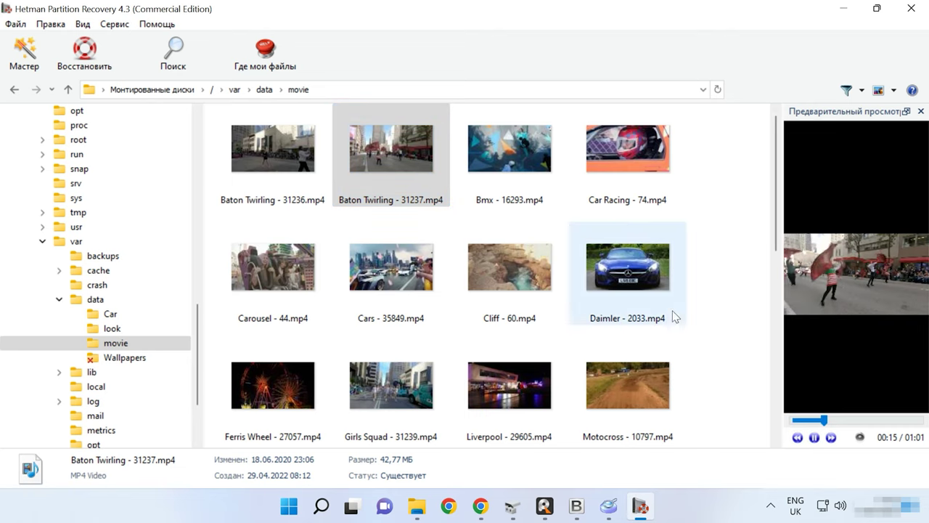
pyautogui.click(528, 174)
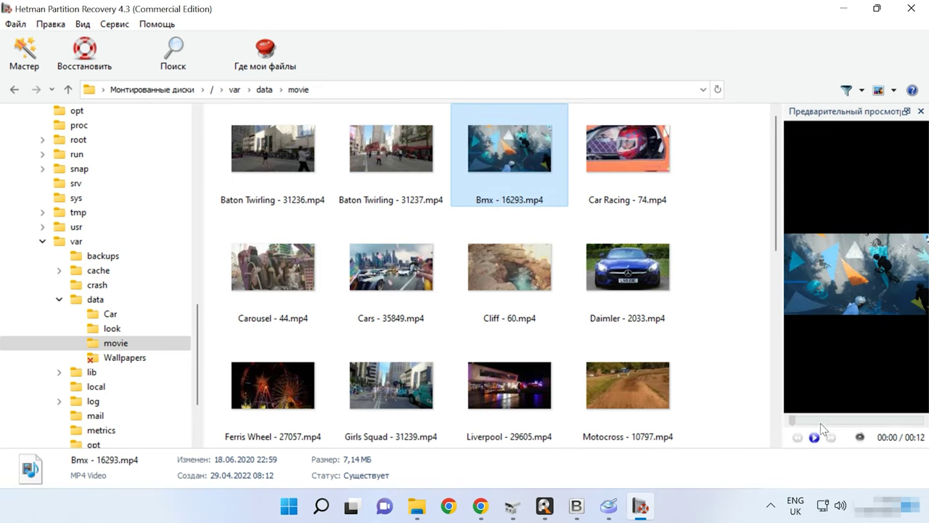
pyautogui.click(816, 437)
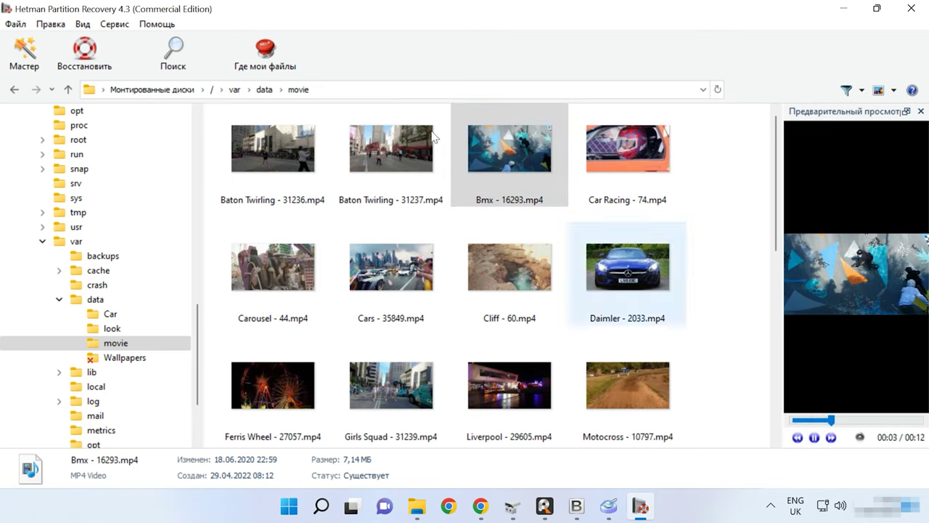
pyautogui.click(67, 89)
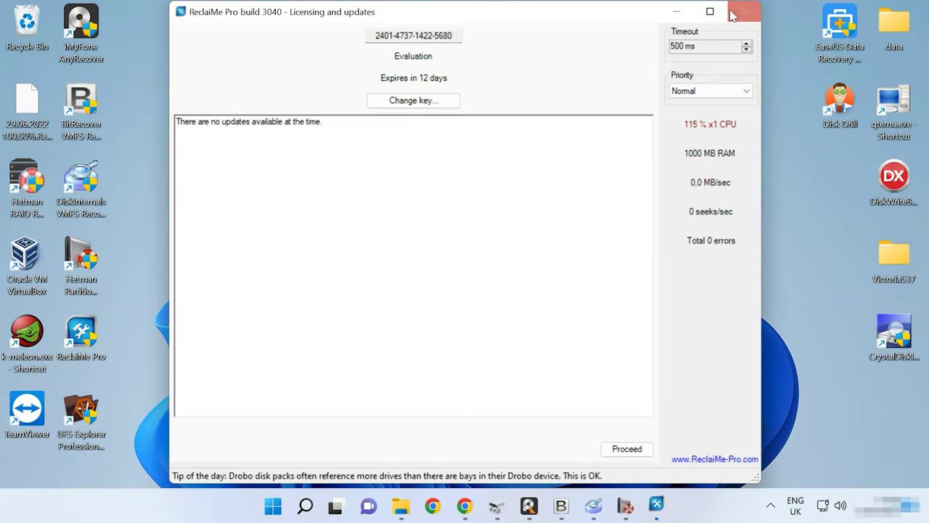
# In ReclaiMe Pro, maximize the window, continue past the licensing page and add the disk image Linux_0-flat.vmdk from J:\vmfs\lin.
pyautogui.click(703, 14)
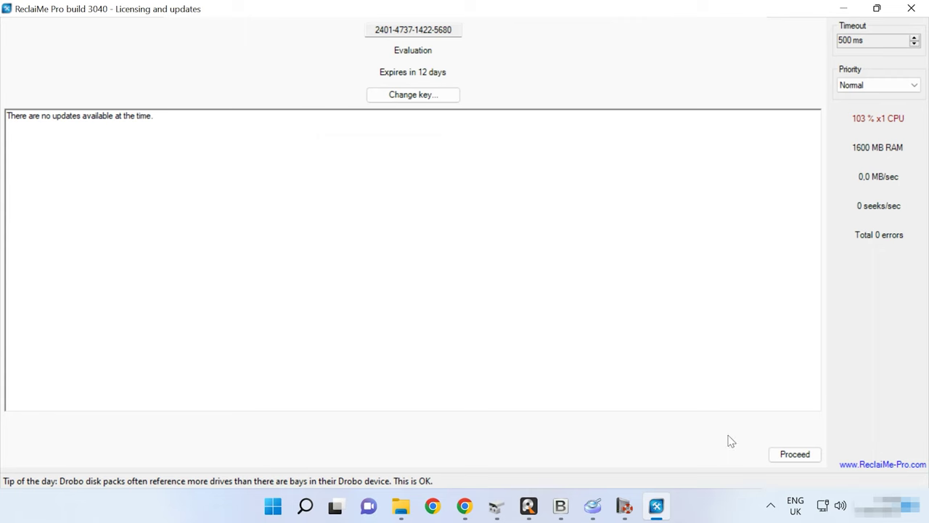
pyautogui.click(796, 455)
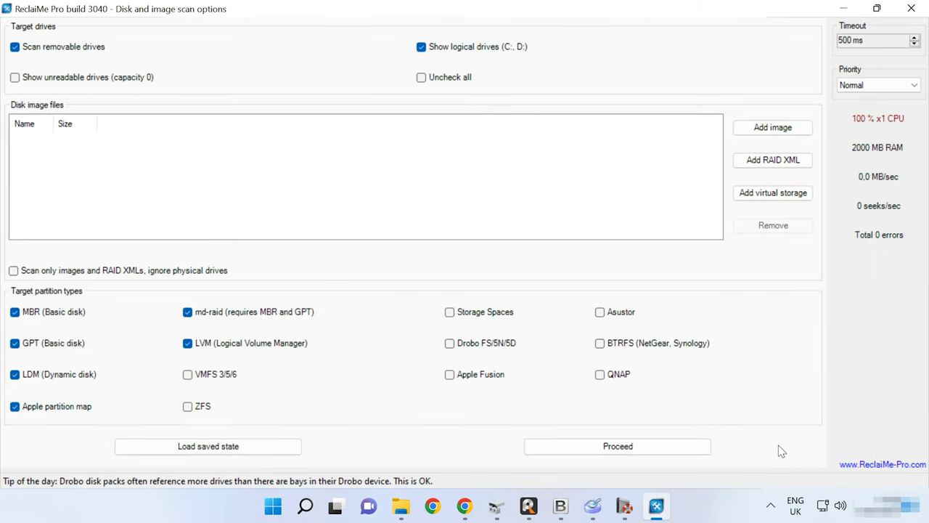
pyautogui.click(784, 131)
pyautogui.click(189, 138)
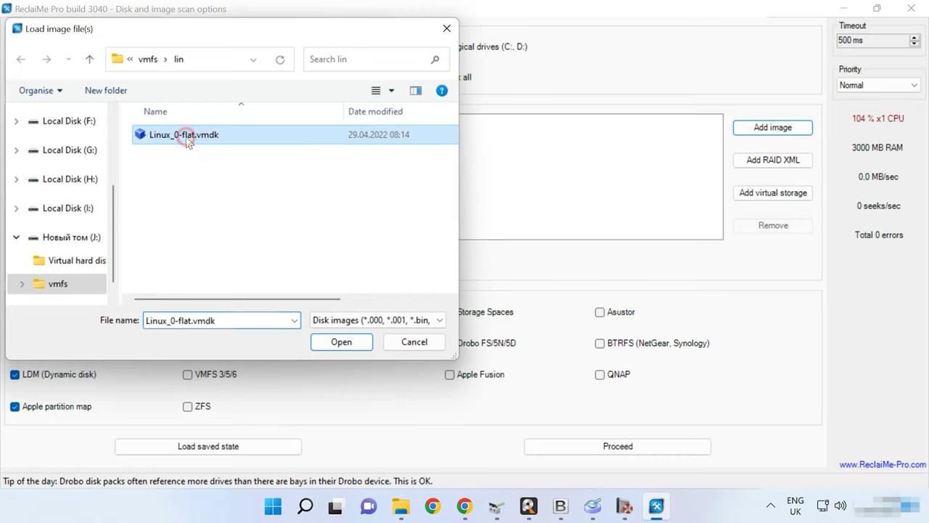
pyautogui.click(203, 60)
pyautogui.click(187, 141)
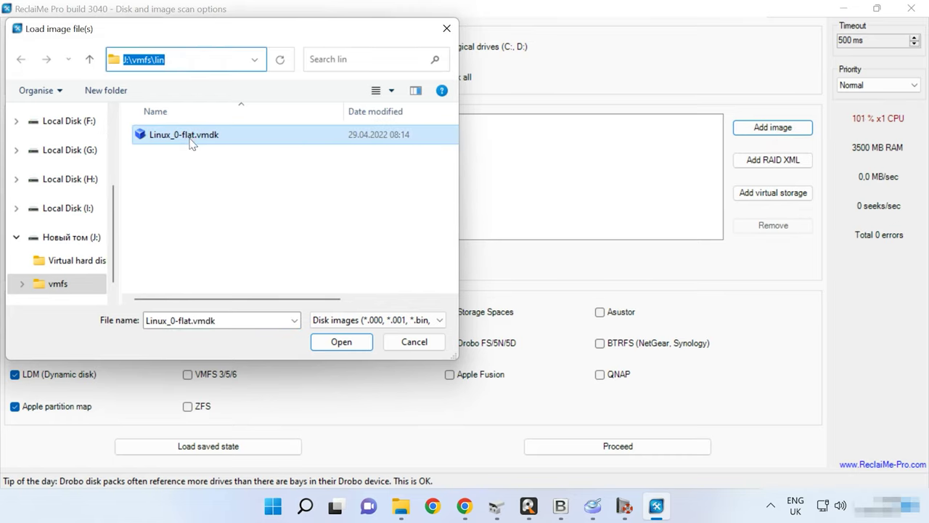
pyautogui.click(328, 341)
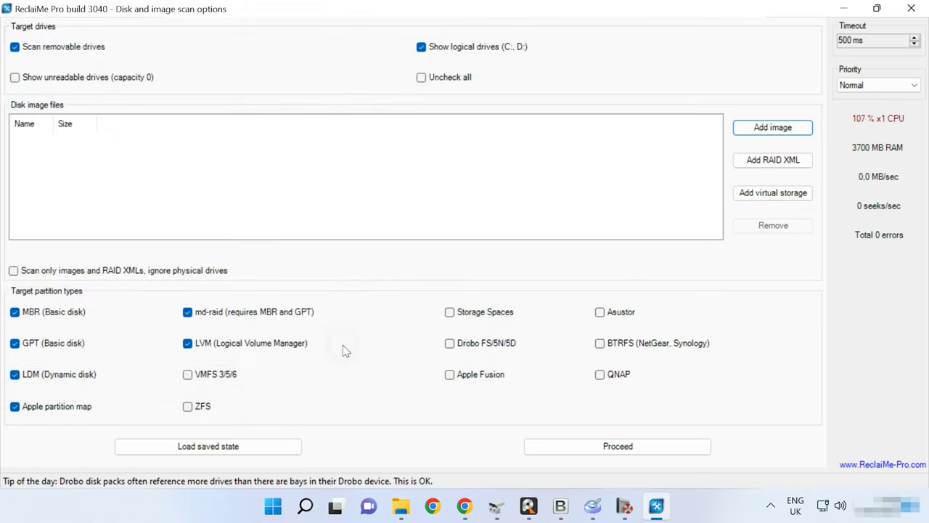
# List the disks and partitions and set up a scan of the image's Linux native partition.
pyautogui.click(618, 445)
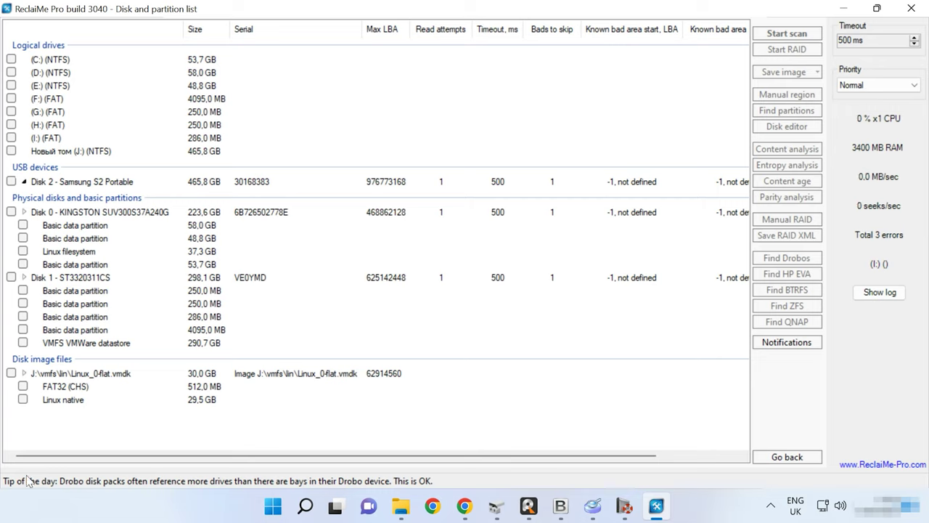
pyautogui.click(22, 399)
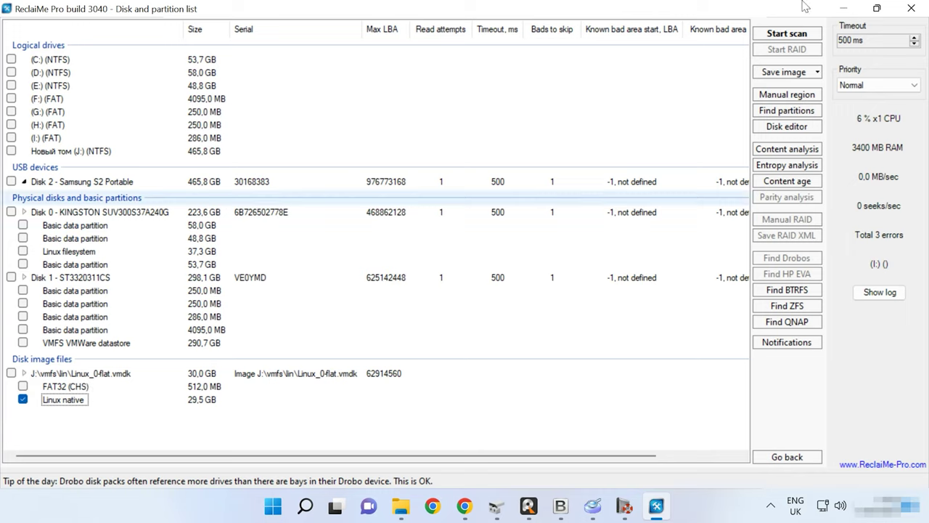
pyautogui.click(788, 34)
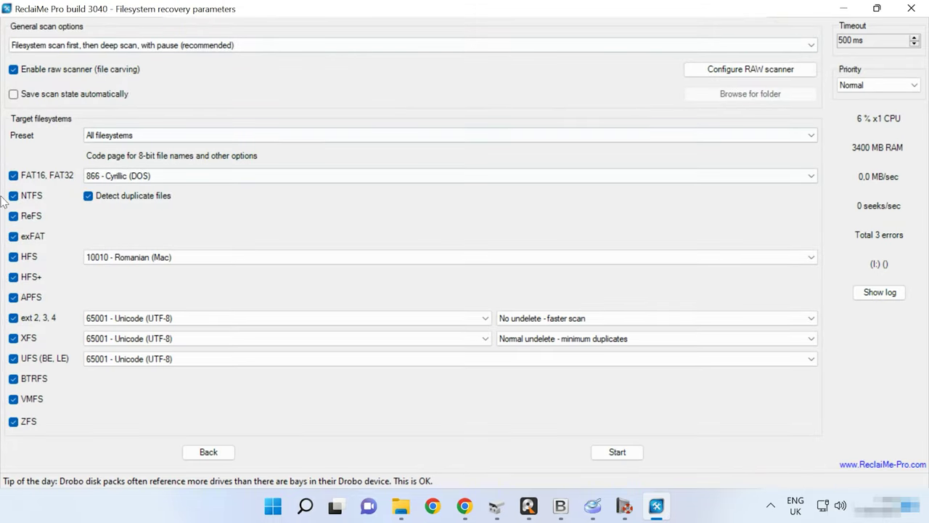
# Limit the target filesystems to ext 2, 3, 4 and run the initial scan without saving the scan state automatically.
pyautogui.click(13, 176)
pyautogui.click(14, 196)
pyautogui.click(14, 216)
pyautogui.click(14, 237)
pyautogui.click(14, 297)
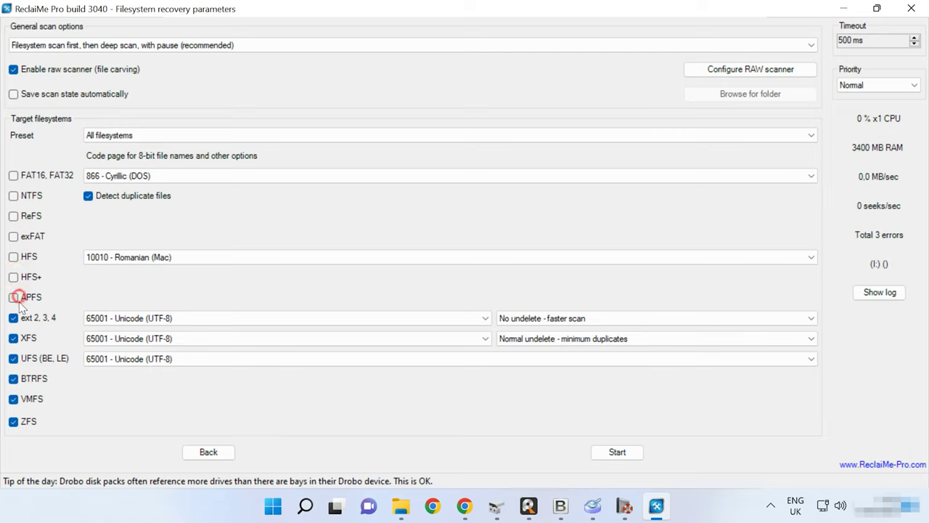
pyautogui.click(14, 338)
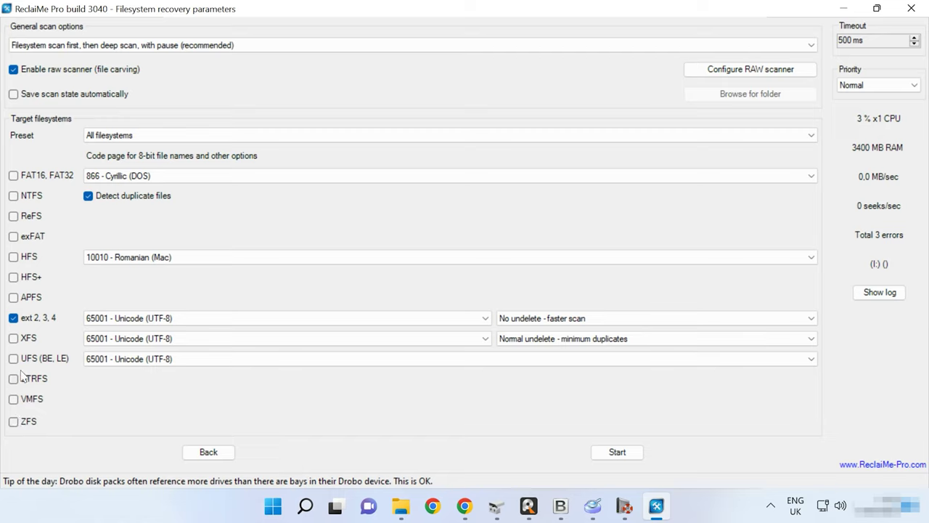
pyautogui.click(617, 452)
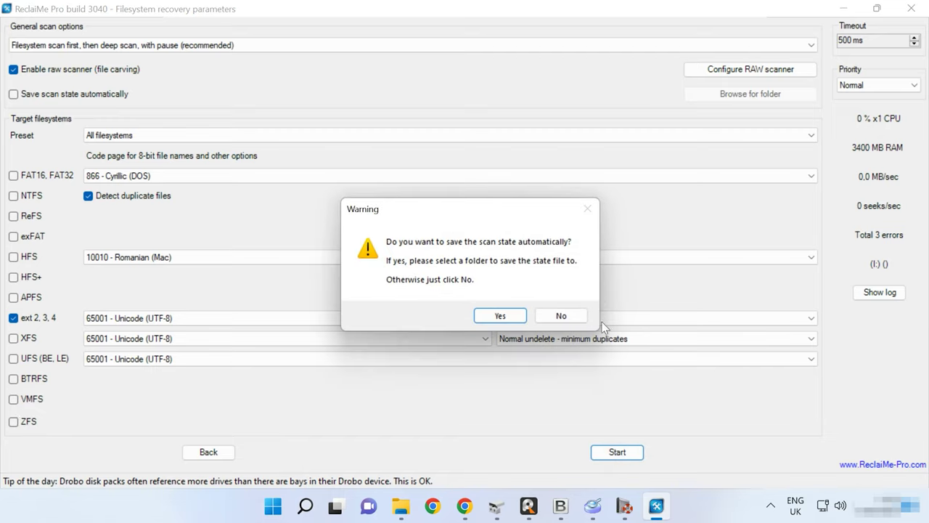
pyautogui.click(577, 317)
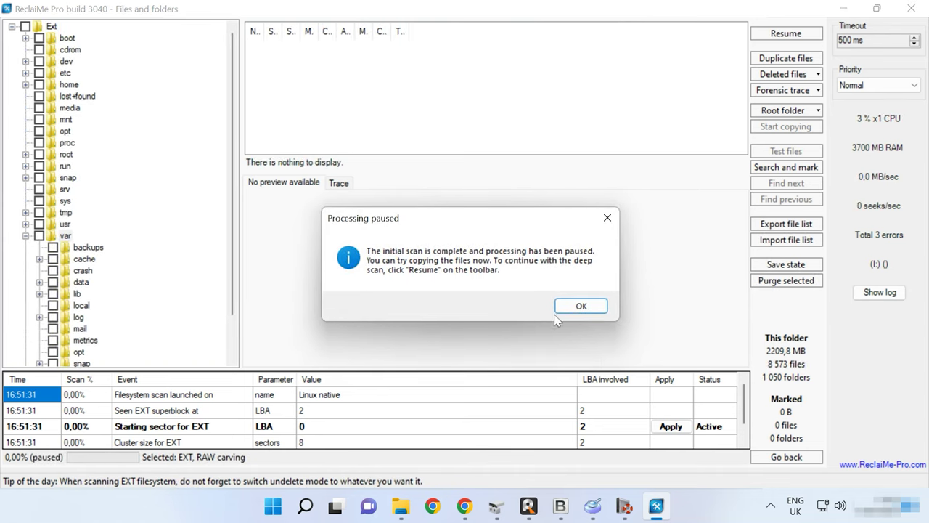
pyautogui.click(579, 307)
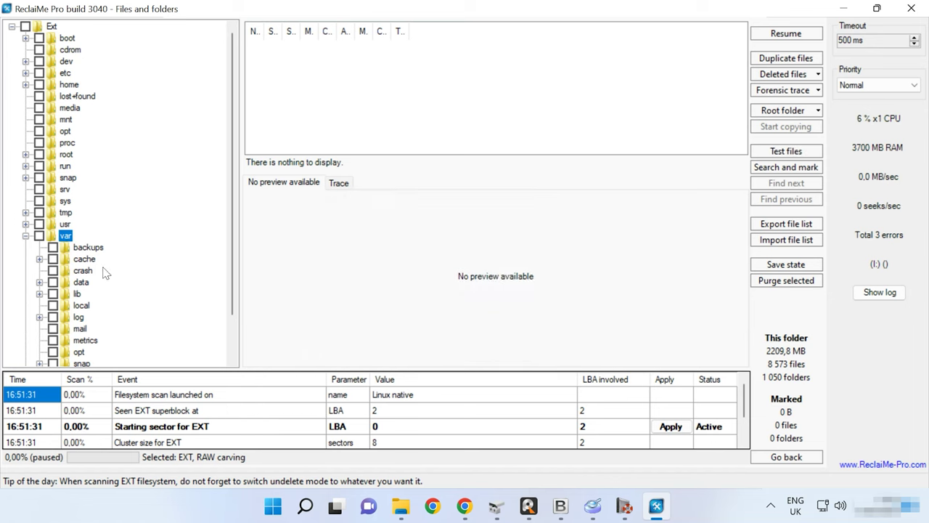
# Expand the var\data folder and preview its files 025.jpg to 028.jpg, Headphones.docx and LTSC.docx.
pyautogui.scroll(-1, 69, 240)
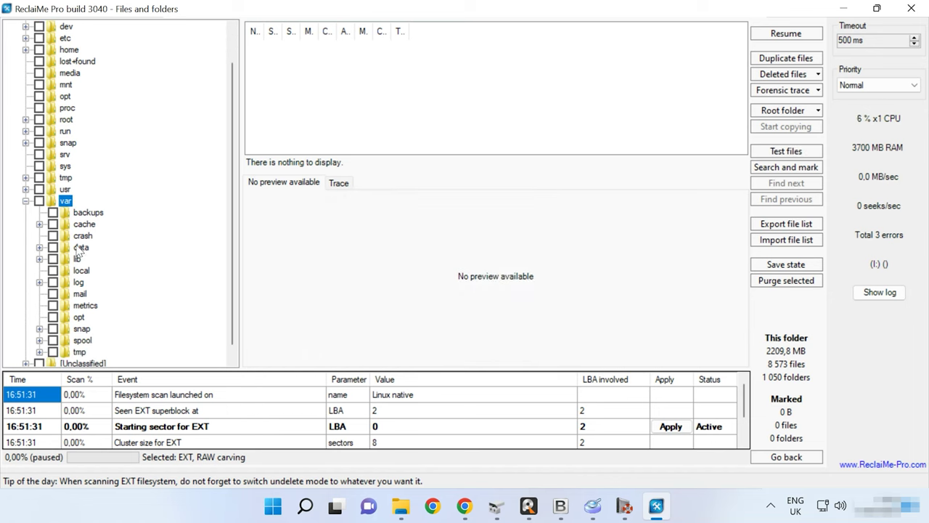
pyautogui.doubleClick(80, 249)
pyautogui.click(289, 48)
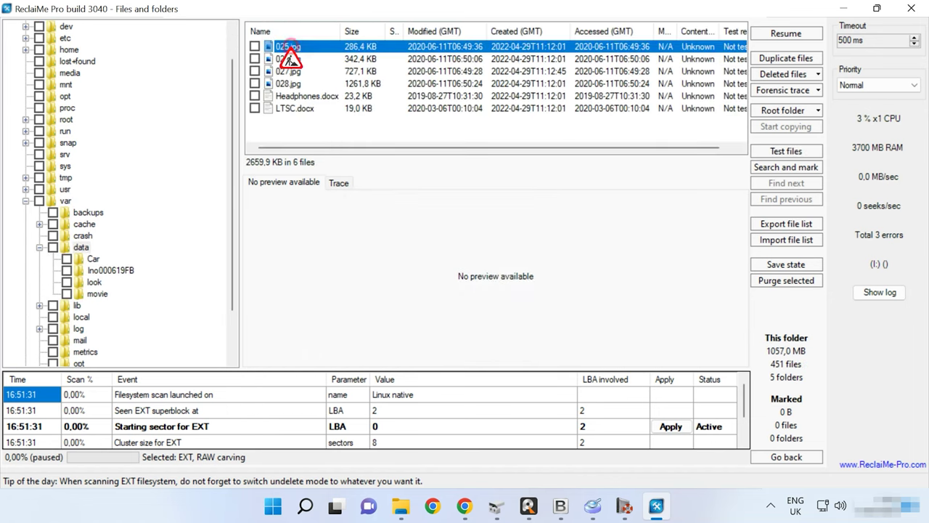
pyautogui.click(290, 59)
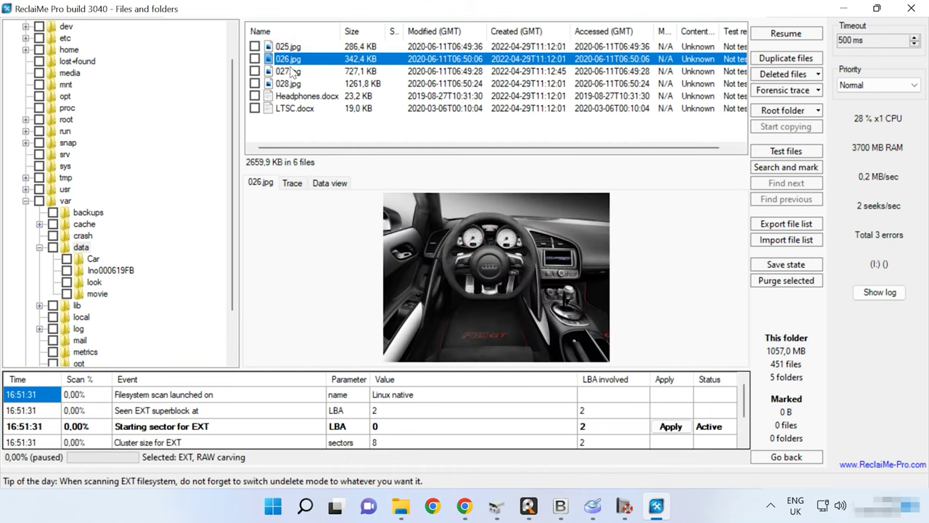
pyautogui.click(290, 71)
pyautogui.click(290, 84)
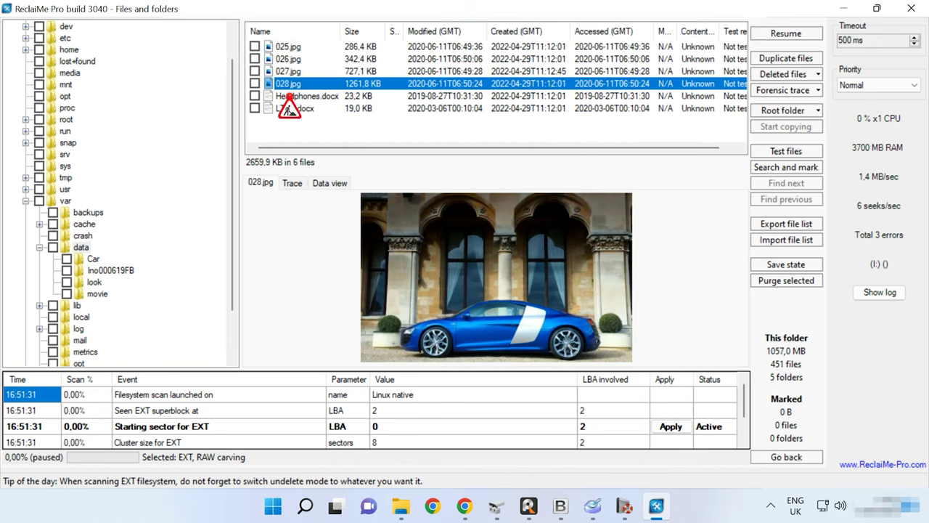
pyautogui.click(291, 97)
pyautogui.click(289, 109)
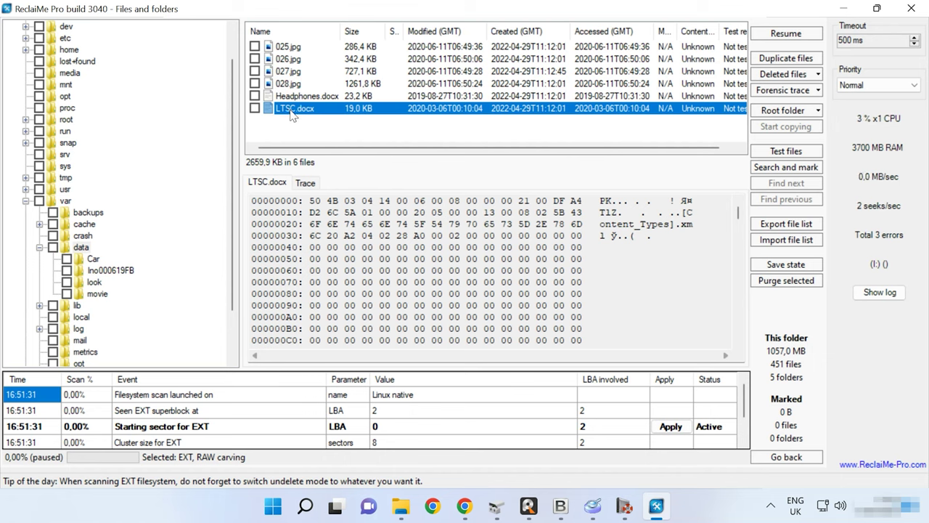
# Preview 011.jpg and 012.jpg in the Car folder and the second (100).jpg in the Ino000619FB folder.
pyautogui.click(93, 260)
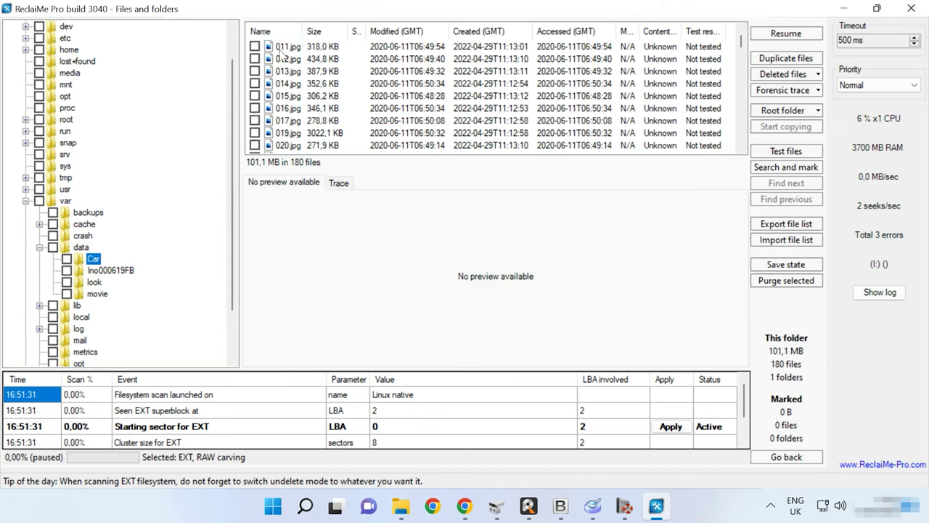
pyautogui.click(282, 48)
pyautogui.click(287, 60)
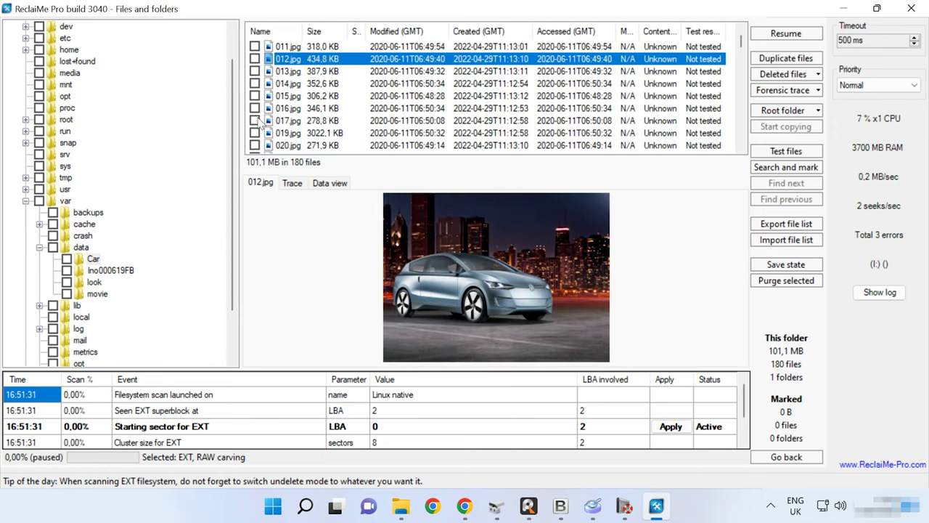
pyautogui.click(109, 270)
pyautogui.click(308, 100)
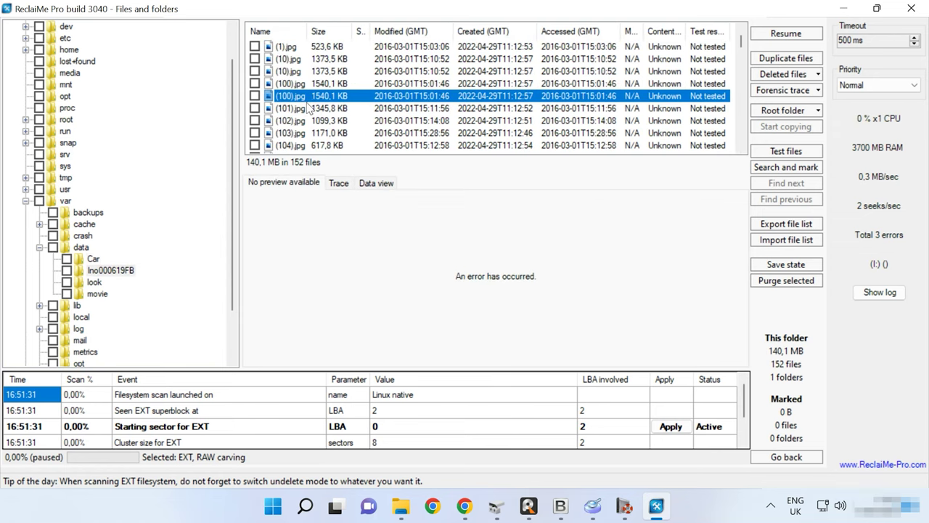
# Open the look folder and preview 109364.jpg and 109365.jpg.
pyautogui.click(95, 293)
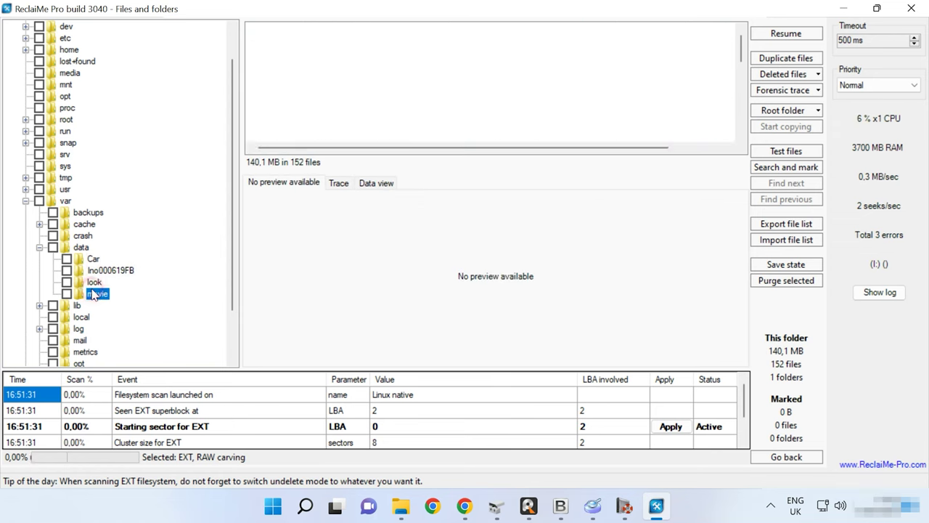
pyautogui.click(94, 283)
pyautogui.click(280, 71)
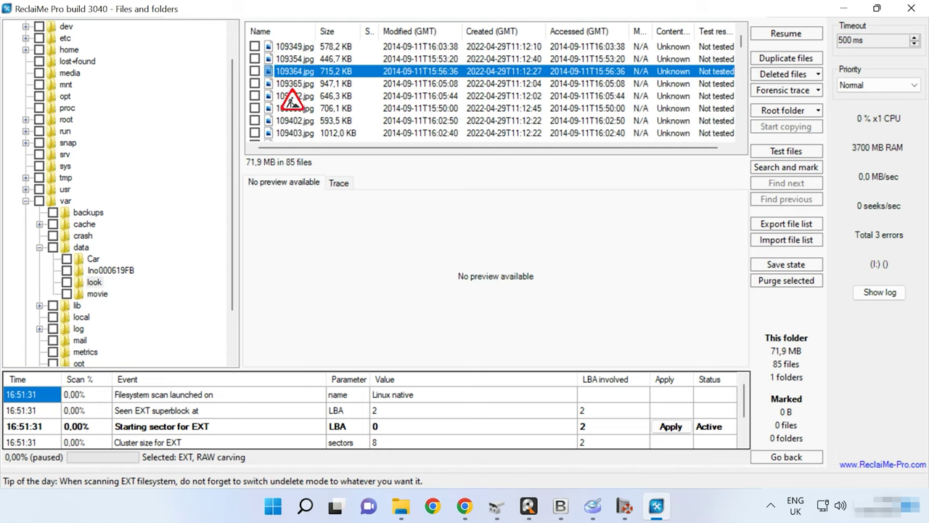
pyautogui.click(283, 84)
# Play Baton Twirling - 31236.mp4 from the movie folder in the preview, skipping ahead, and return to the look folder.
pyautogui.click(97, 294)
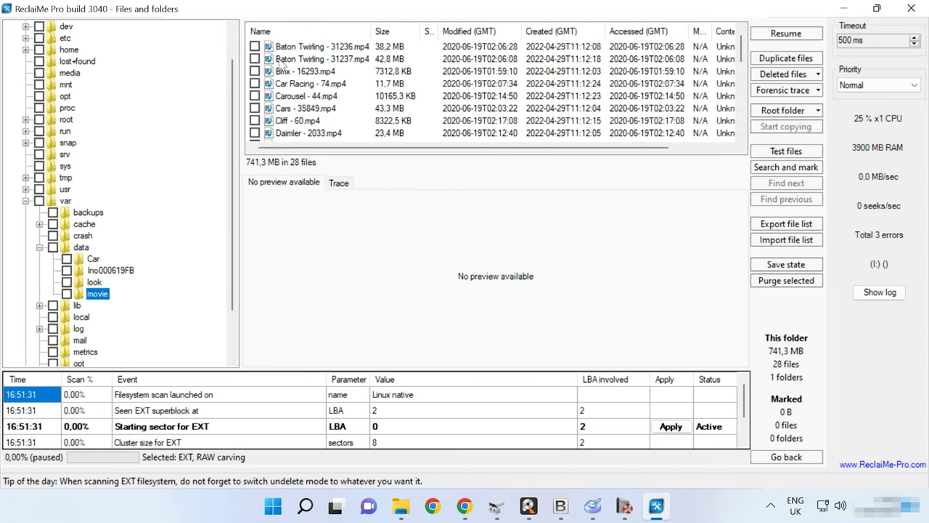
pyautogui.click(290, 46)
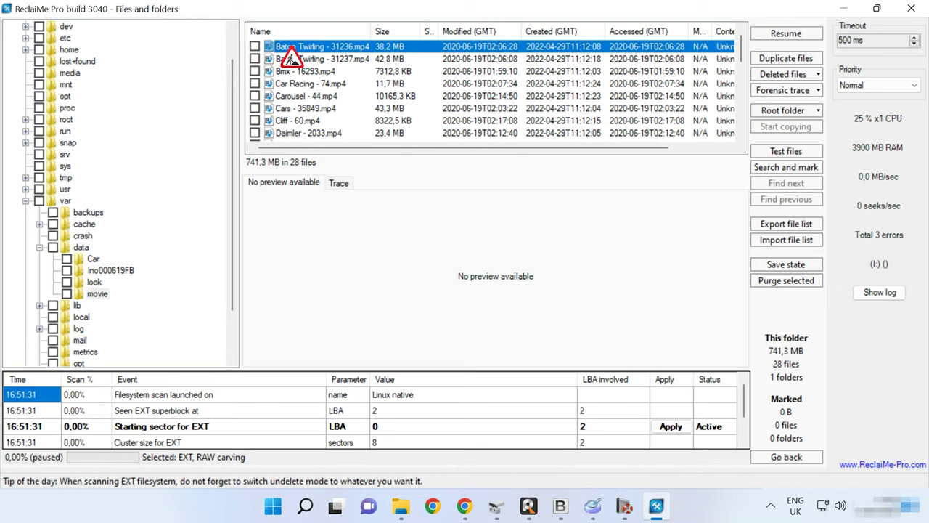
pyautogui.click(316, 337)
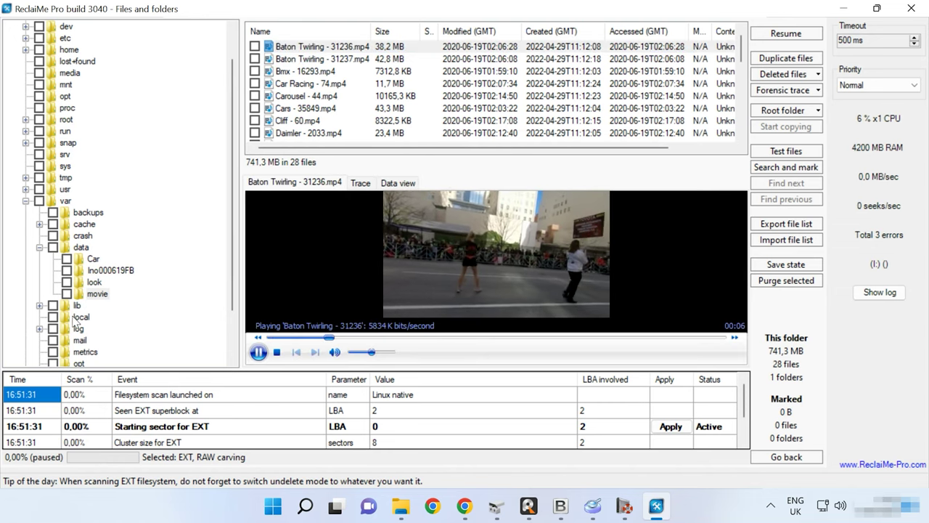
pyautogui.click(93, 282)
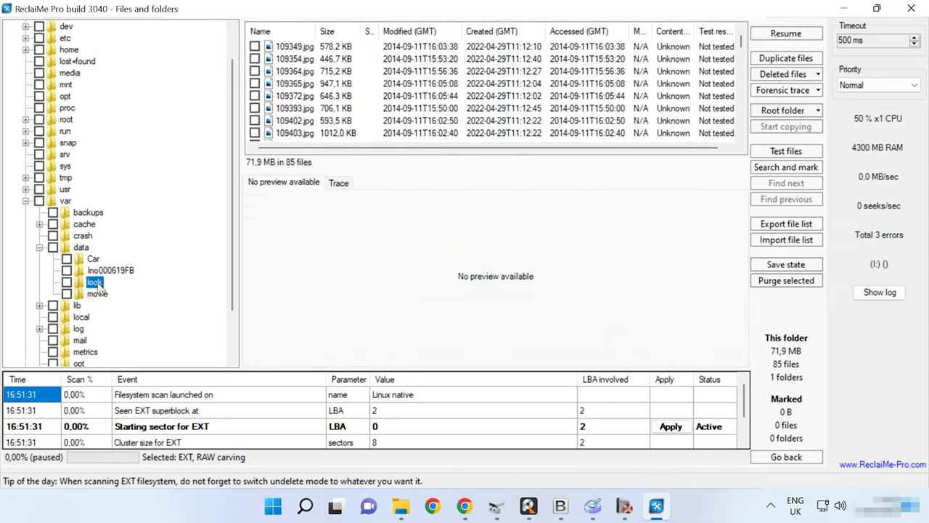
# Resume the paused scan to run the deep scan and look through the files in the Car folder.
pyautogui.click(786, 34)
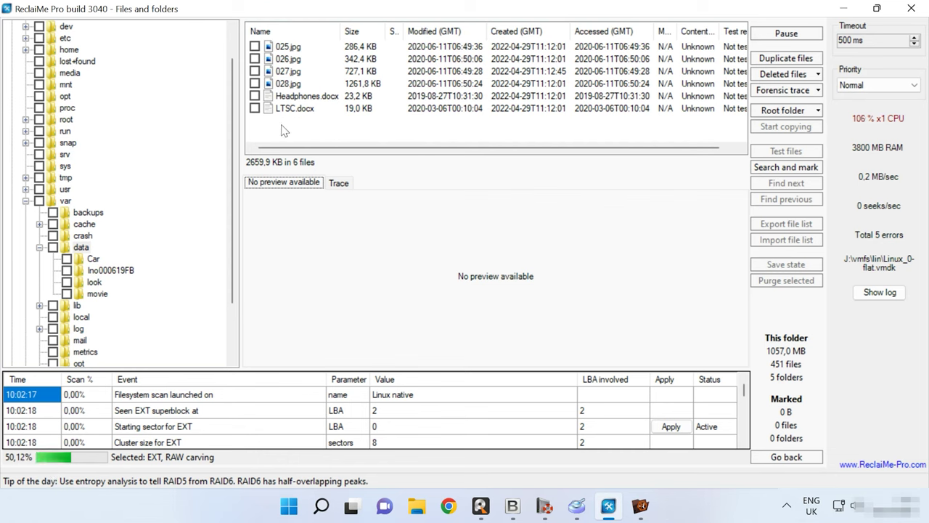
pyautogui.click(94, 260)
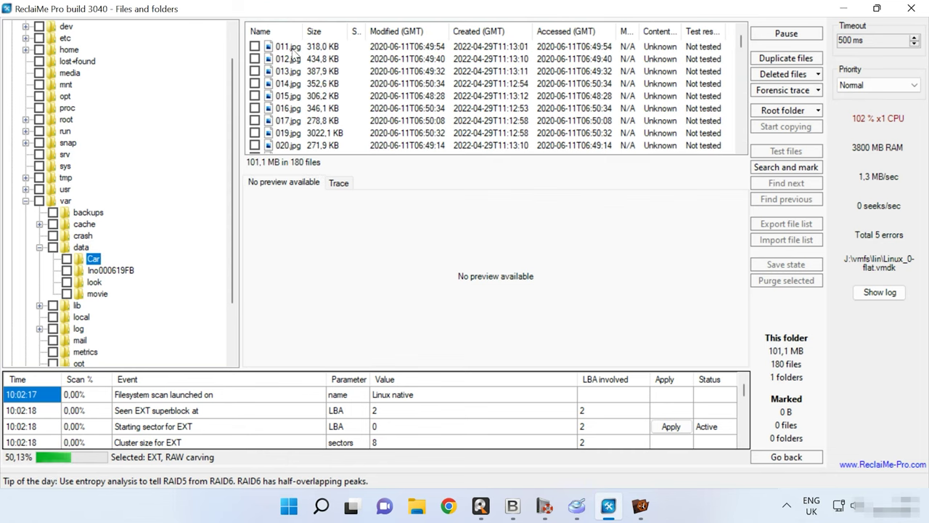
pyautogui.scroll(-15, 742, 44)
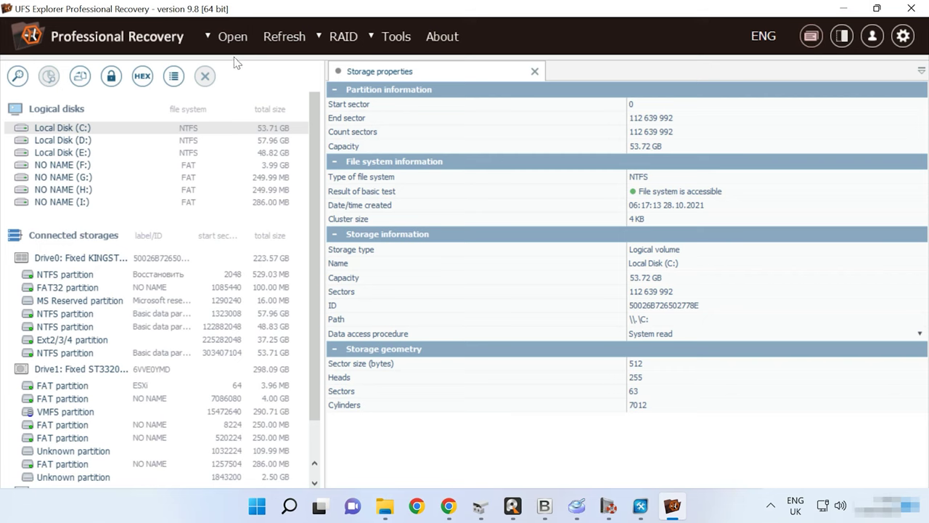
# Open the virtual disk file Linux_0-flat.vmdk from the vmfs/lin folder on drive J.
pyautogui.click(231, 42)
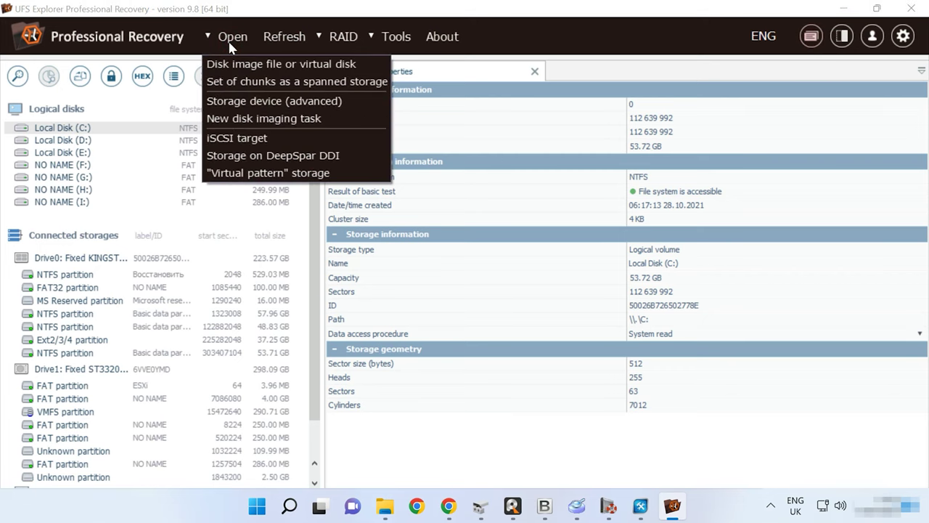
pyautogui.click(275, 72)
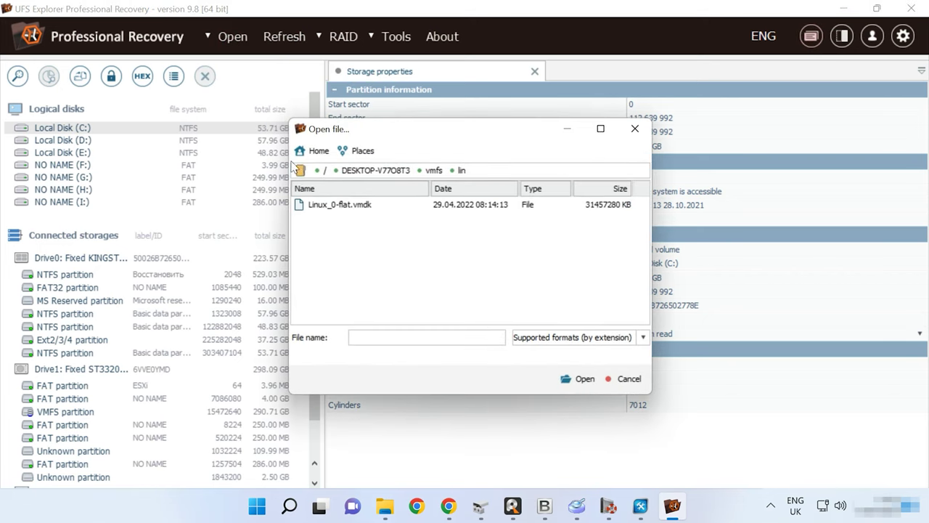
pyautogui.scroll(-1, 354, 219)
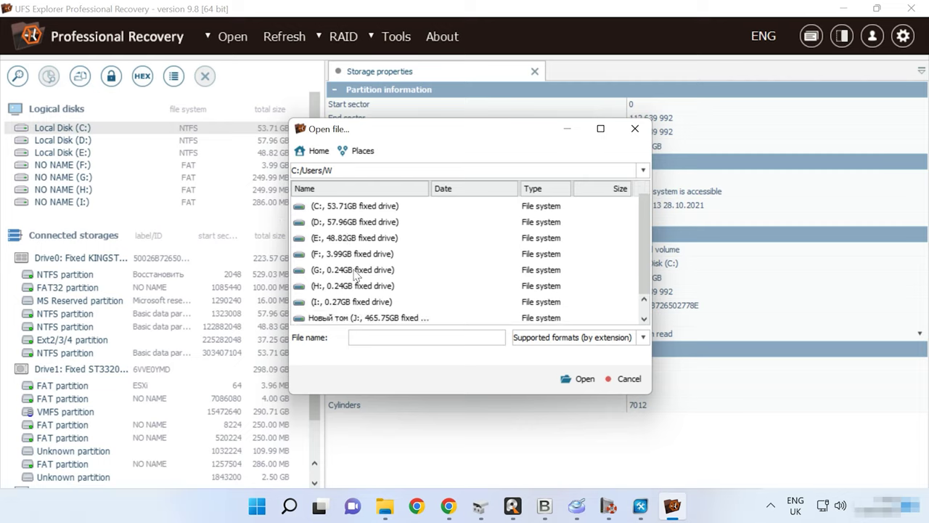
pyautogui.doubleClick(354, 319)
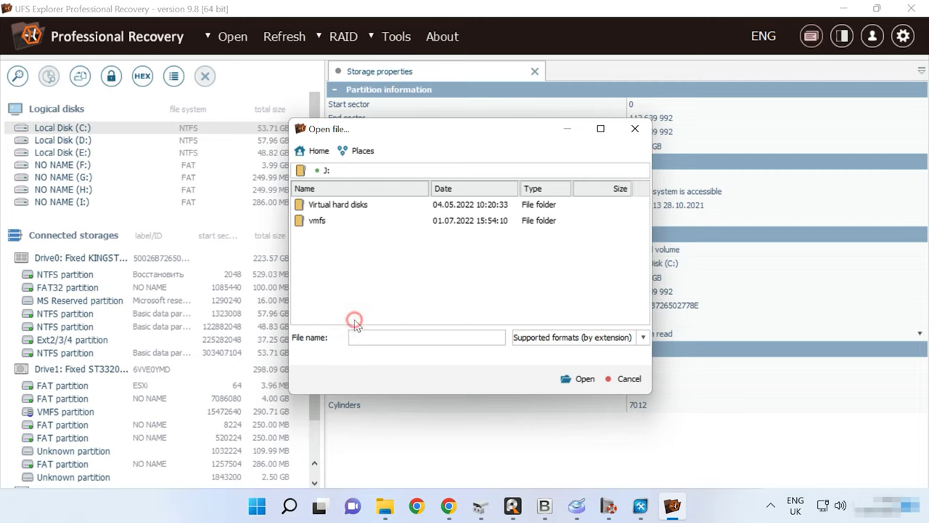
pyautogui.doubleClick(326, 220)
pyautogui.click(322, 206)
pyautogui.doubleClick(322, 206)
pyautogui.click(342, 208)
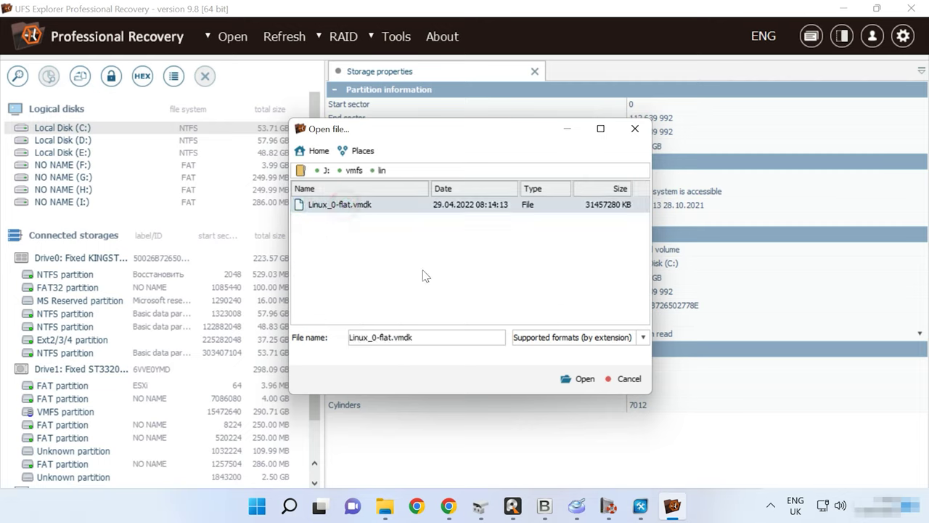
pyautogui.click(581, 385)
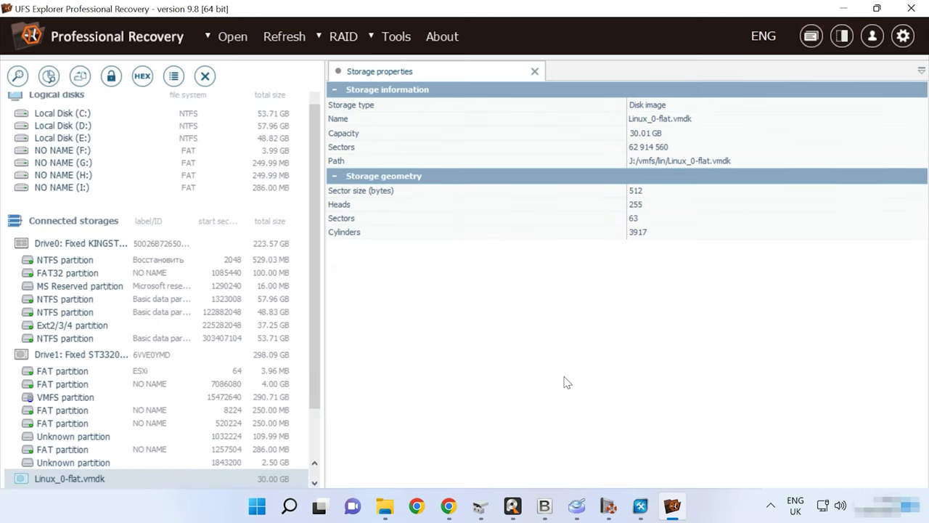
# Scan the unknown partition of Linux_0-flat.vmdk for only the Ext2, Ext3, Ext4, UFS, UFS2 file system family, keeping IntelliRAW results enabled.
pyautogui.scroll(-2, 141, 384)
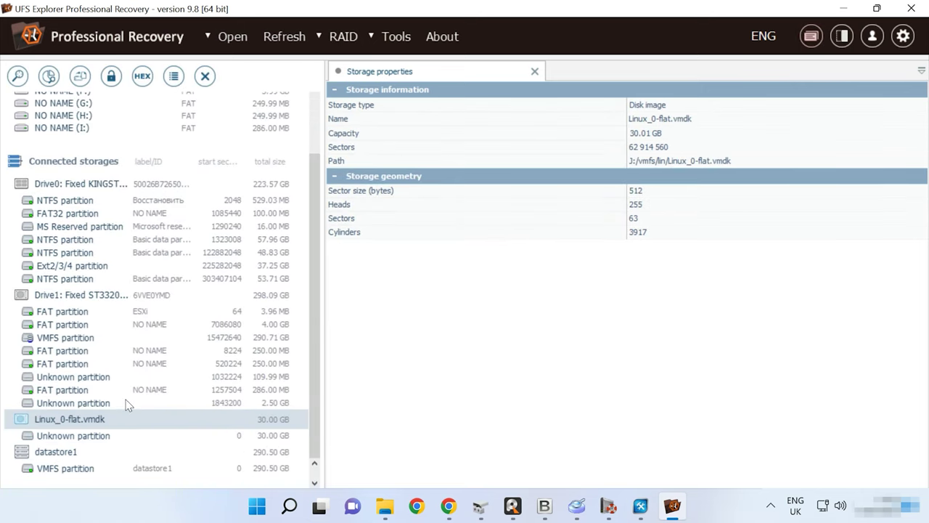
pyautogui.doubleClick(99, 440)
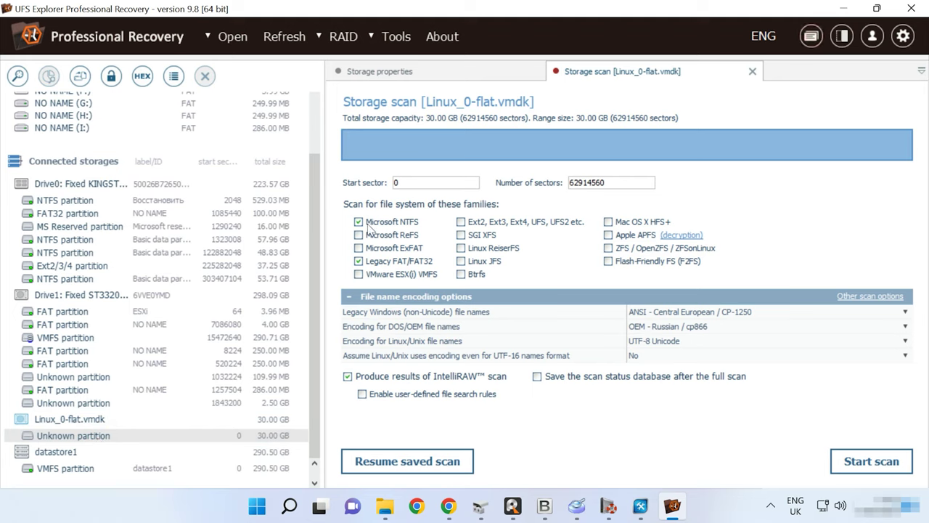
pyautogui.click(359, 222)
pyautogui.click(472, 223)
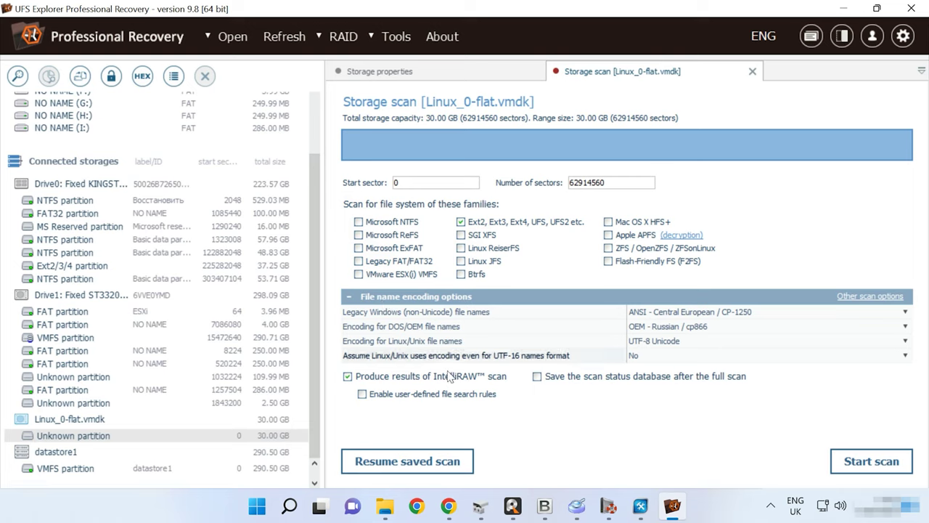
pyautogui.click(883, 461)
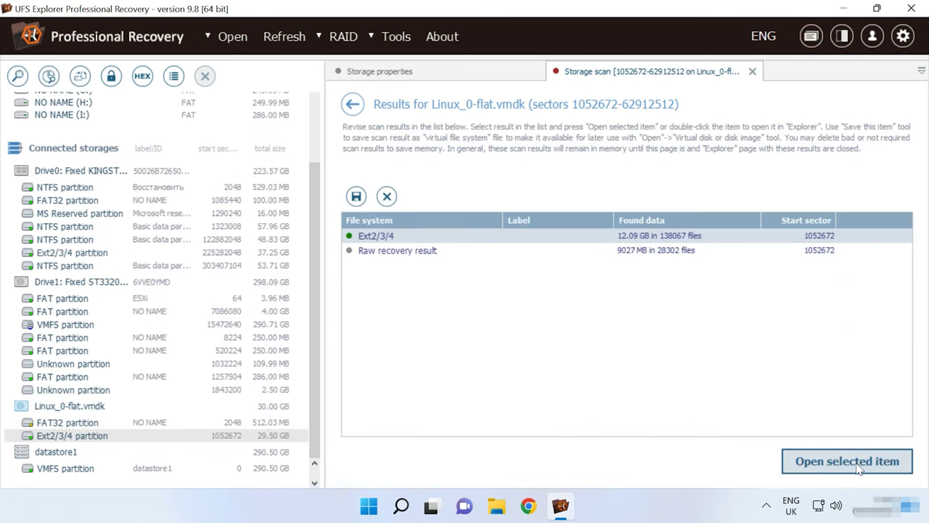
# Open the Ext2/3/4 scan result and go to its var/data folder.
pyautogui.click(858, 469)
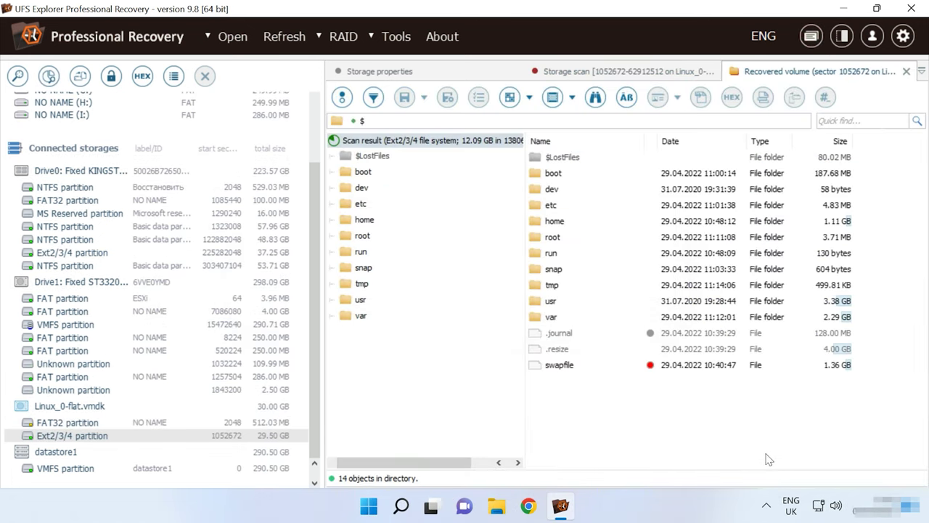
pyautogui.doubleClick(551, 316)
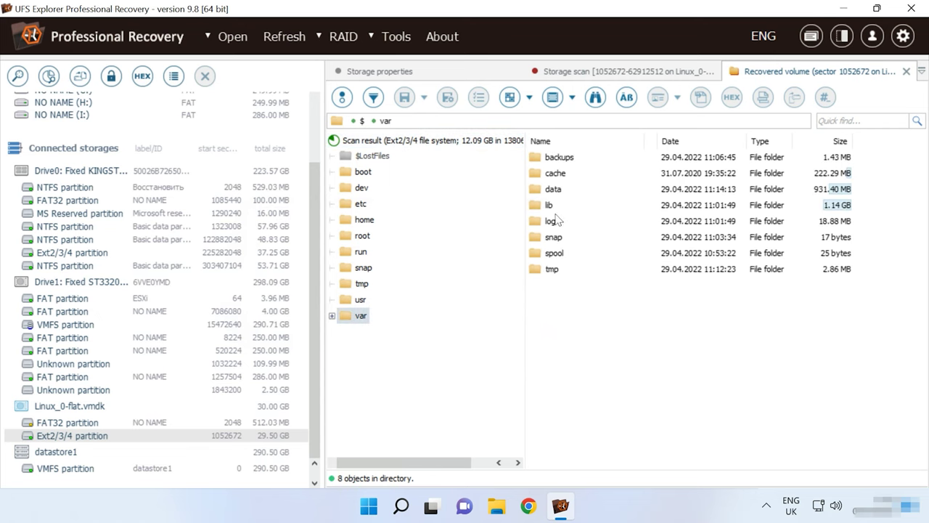
pyautogui.doubleClick(553, 190)
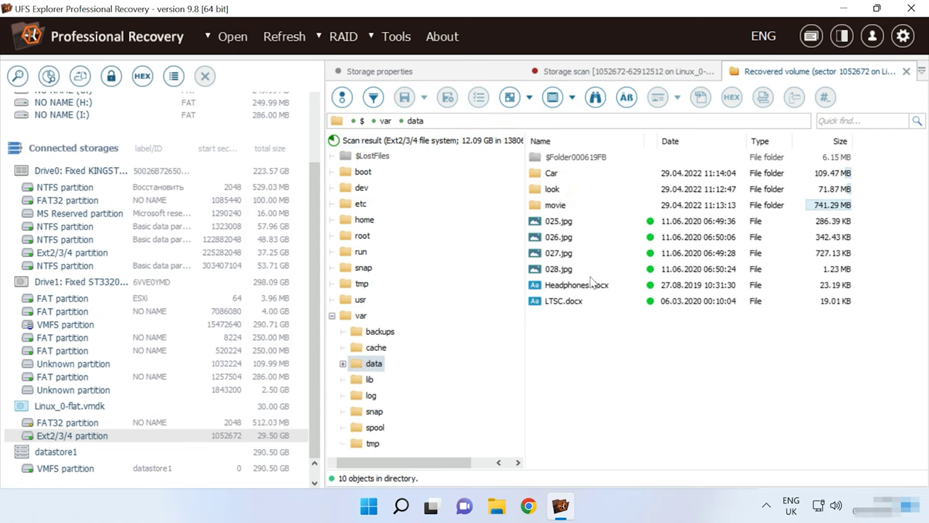
# Check the previews of 025.jpg, 026.jpg, 027.jpg, Headphones.docx and LTSC.docx in the data folder.
pyautogui.click(567, 226)
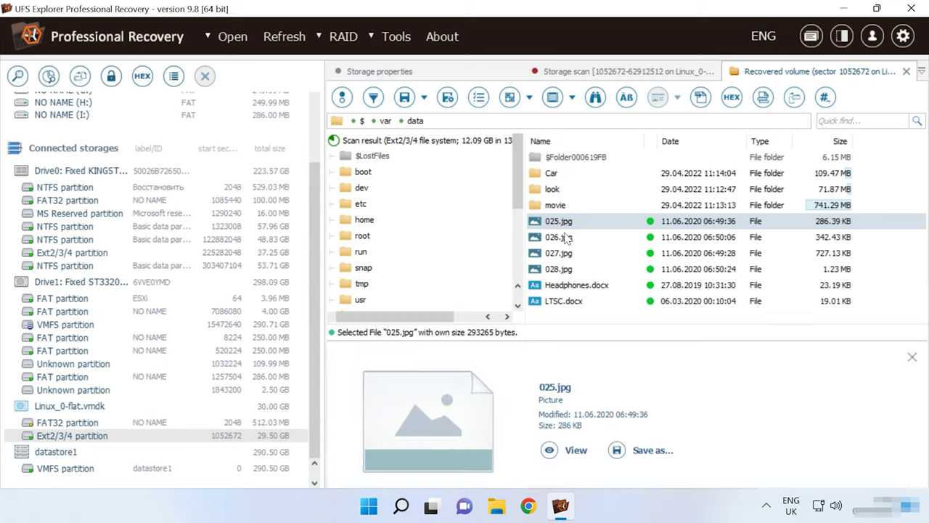
pyautogui.click(567, 238)
pyautogui.click(564, 254)
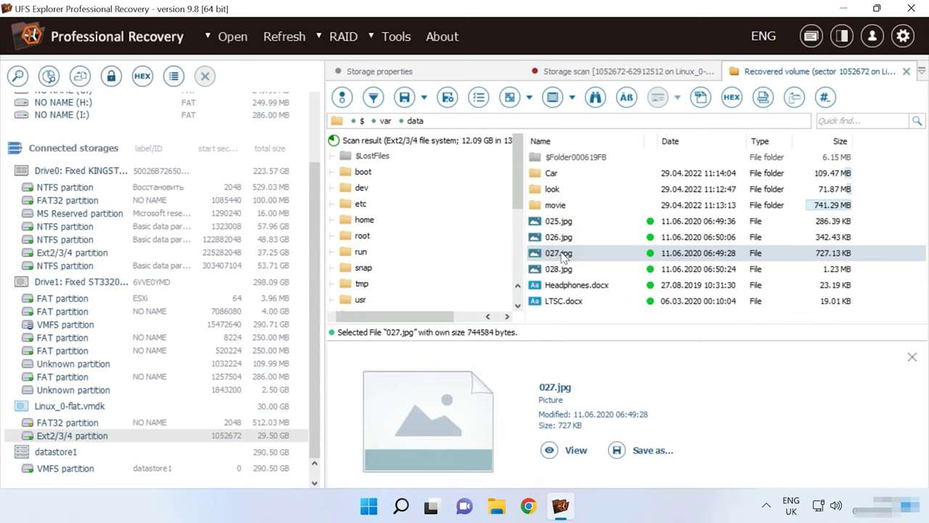
pyautogui.click(565, 288)
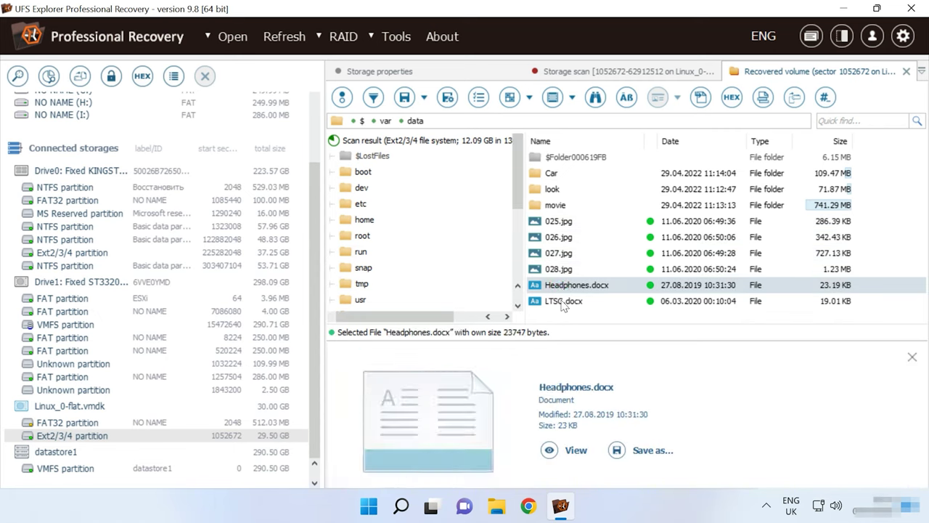
pyautogui.click(564, 303)
# Open the movie folder, view Baton Twirling - 31236.mp4 in the full viewer and close the viewer.
pyautogui.doubleClick(565, 208)
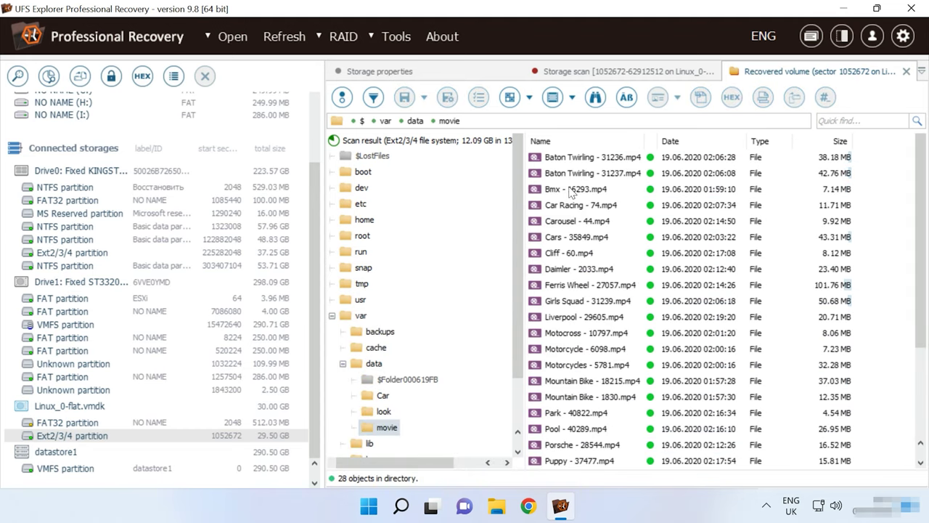
pyautogui.click(574, 159)
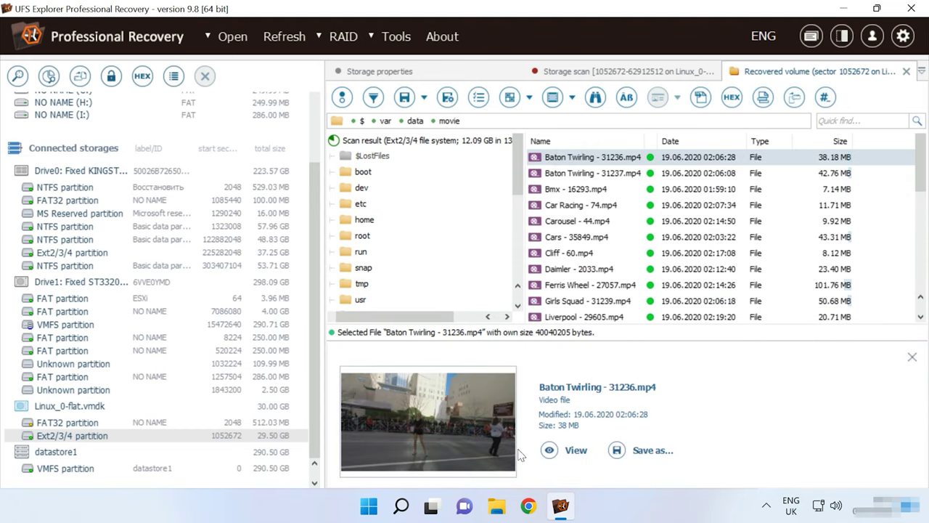
pyautogui.click(549, 450)
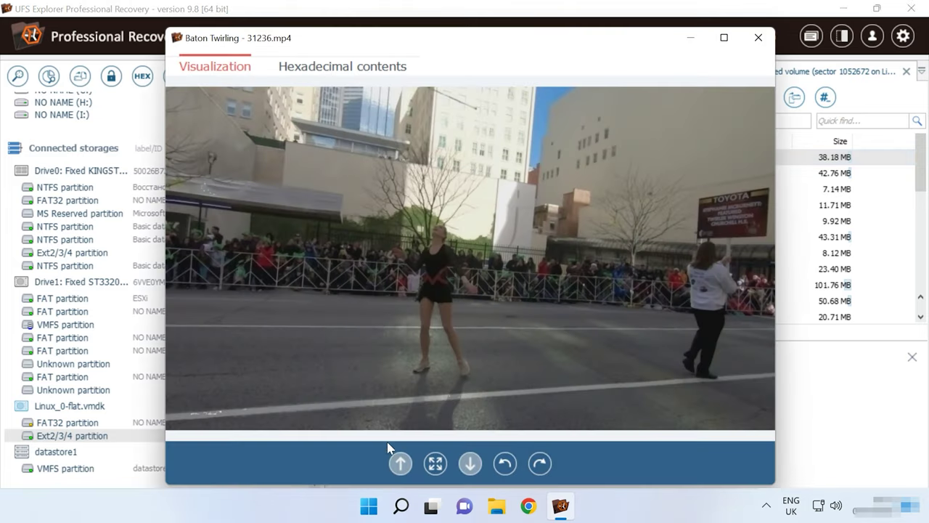
pyautogui.click(759, 37)
# Step through the previews of the following videos in the movie folder up to Cliff - 60.mp4.
pyautogui.press('Down')
pyautogui.press('Down')
pyautogui.press('Down')
pyautogui.press('Down')
pyautogui.press('Down')
pyautogui.press('Down')
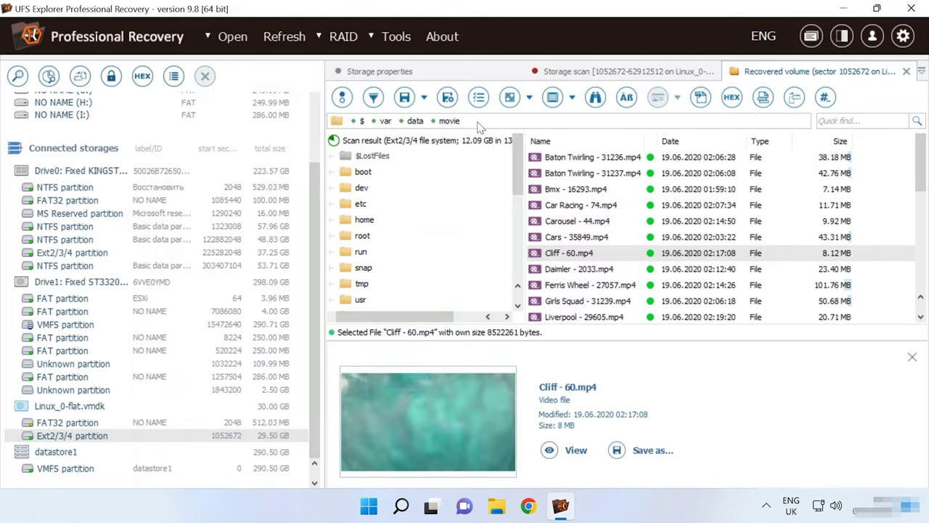
# Return to the data folder, open the Car folder and preview 004.jpg, 007.jpg and 011.jpg.
pyautogui.click(415, 121)
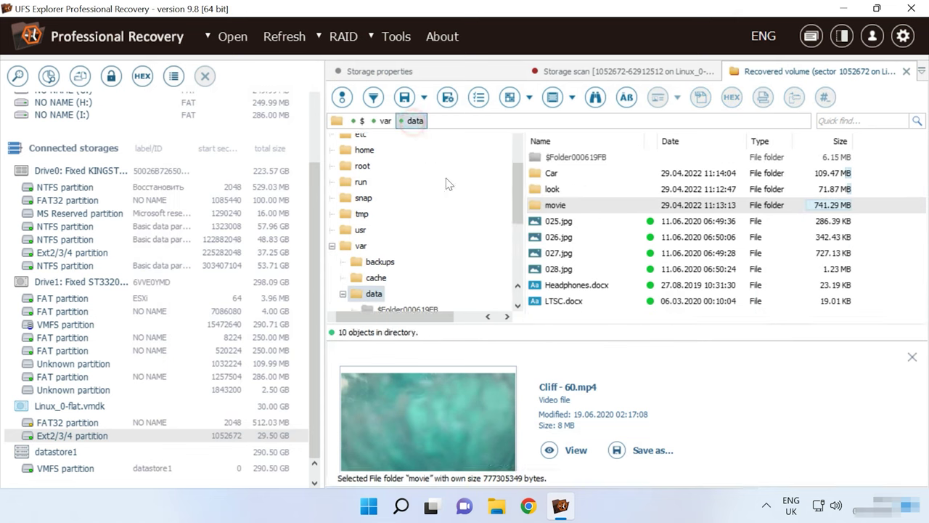
pyautogui.doubleClick(555, 177)
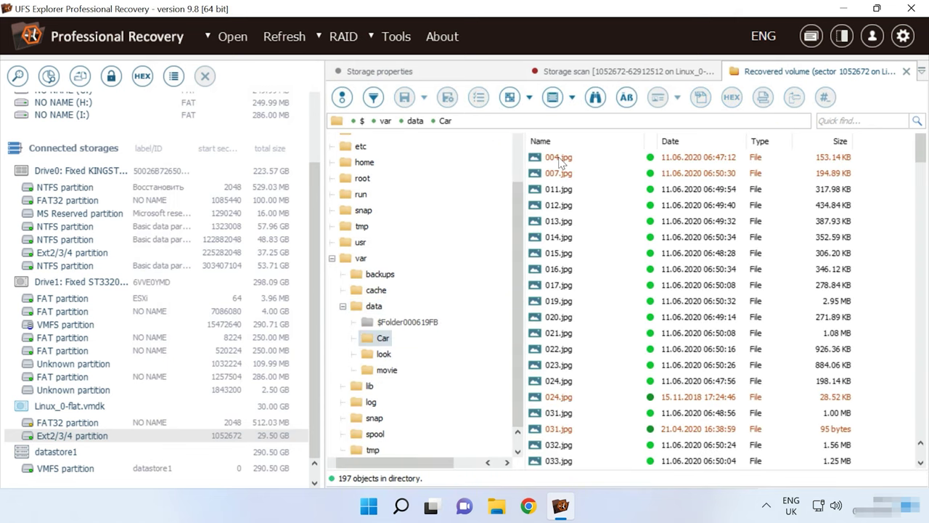
pyautogui.click(560, 162)
pyautogui.click(557, 175)
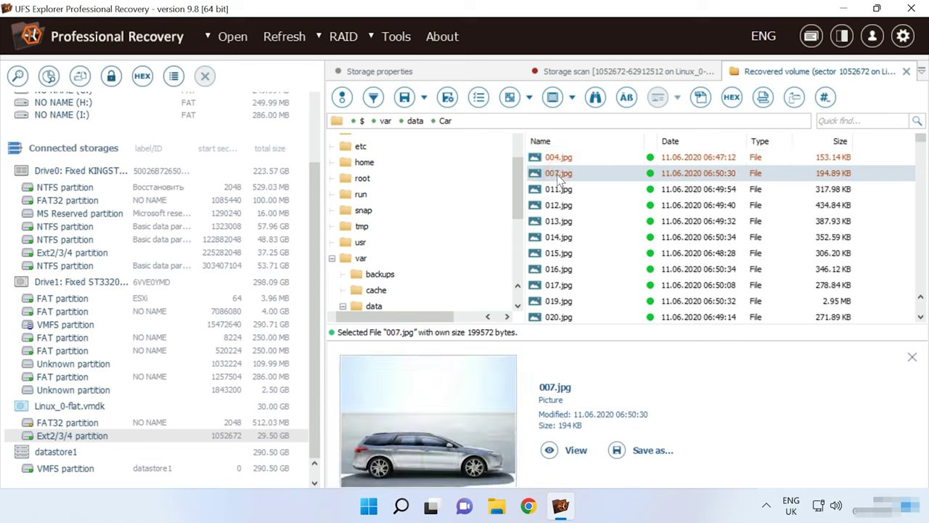
pyautogui.click(559, 189)
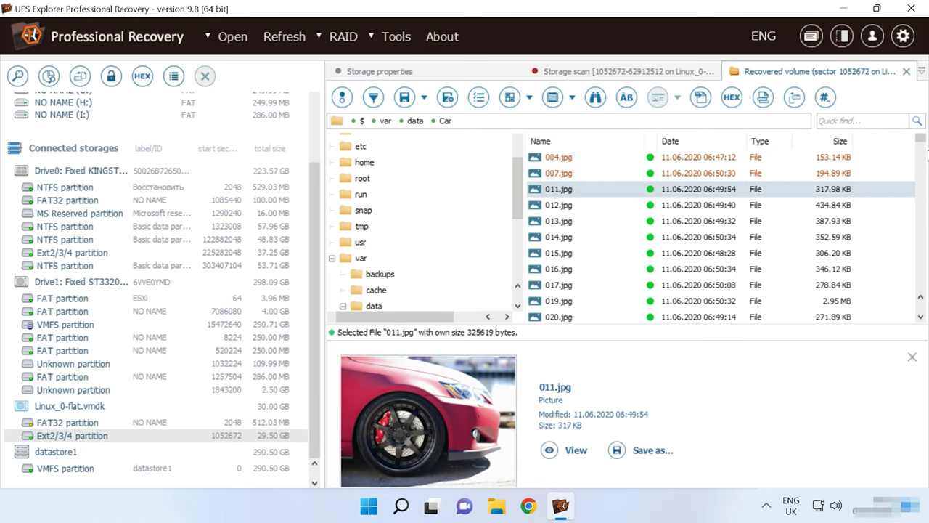
# Check the previews of 012.jpg through 016.jpg in the Car folder.
pyautogui.moveTo(921, 140)
pyautogui.mouseDown()
pyautogui.moveTo(921, 290)
pyautogui.moveTo(921, 125)
pyautogui.mouseUp()
pyautogui.click(552, 206)
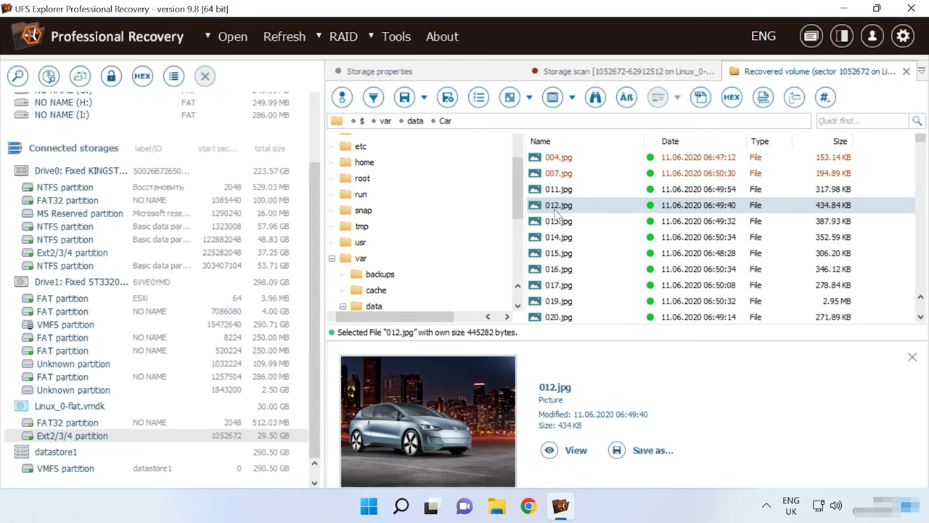
pyautogui.click(556, 220)
pyautogui.click(567, 239)
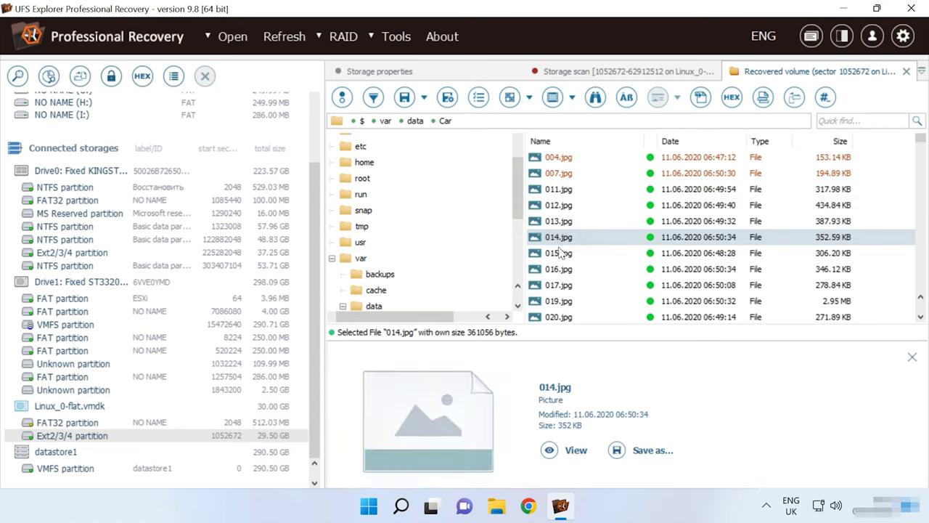
pyautogui.click(561, 254)
pyautogui.click(555, 269)
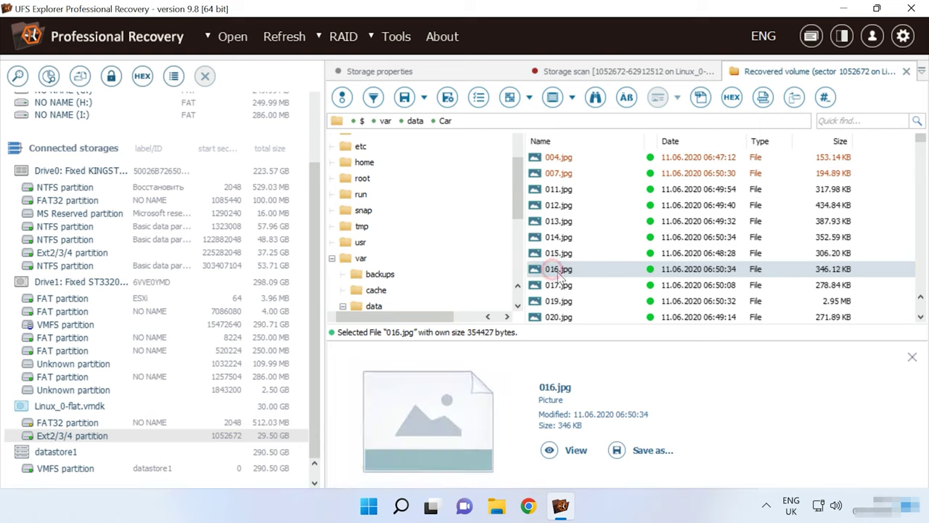